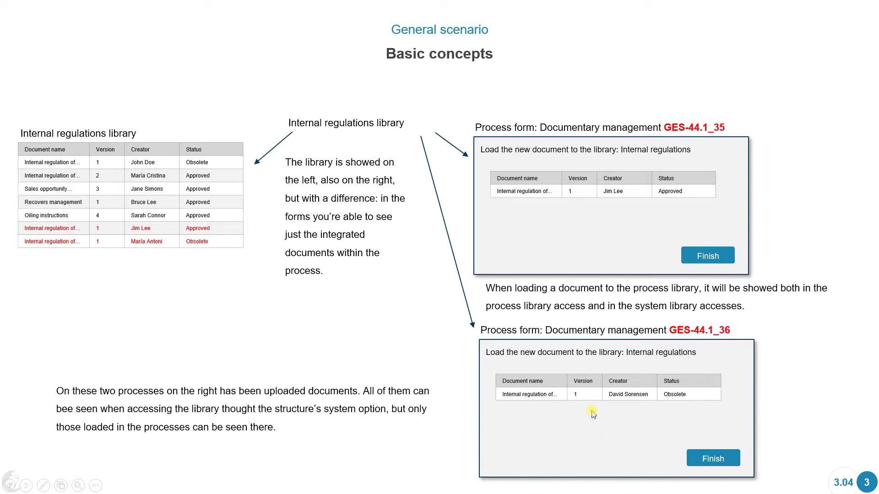
# Advance the slideshow to slide 4 on deleting library documents and switch to the AuraPortal browser
pyautogui.click(575, 428)
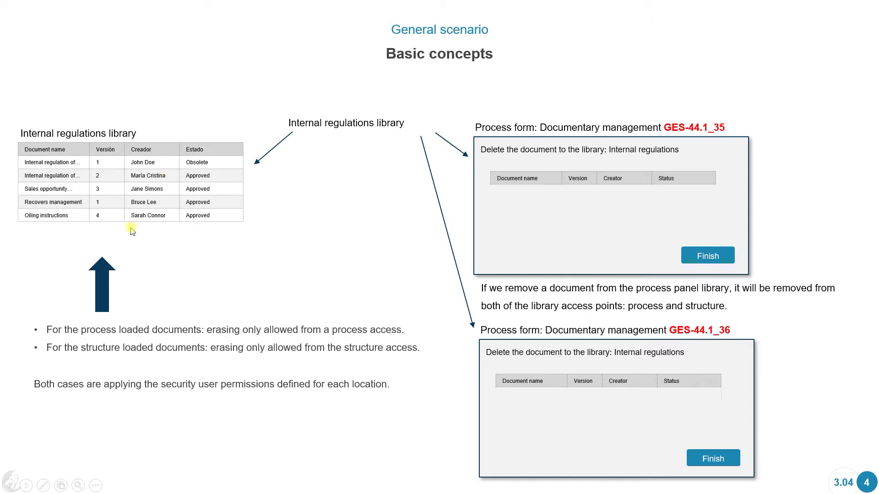
pyautogui.hotkey('alt', 'Tab')
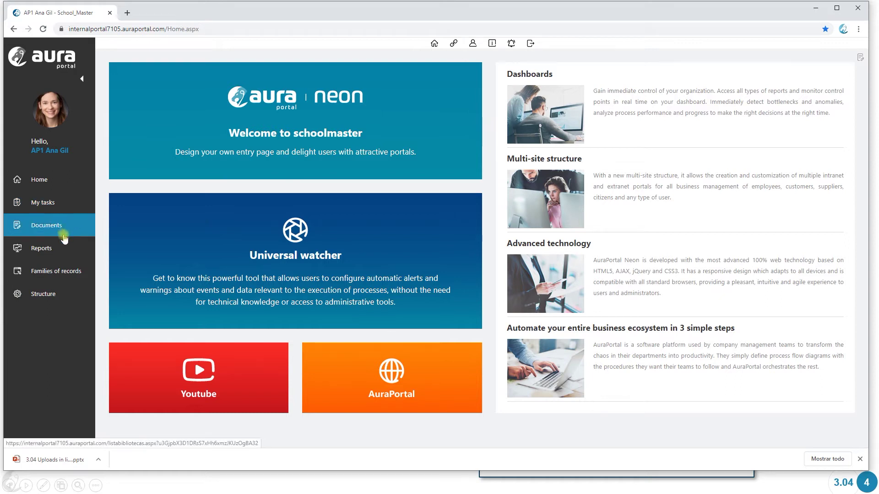
# Copy the employees' access URL from the All documents library's grid configuration
pyautogui.click(42, 298)
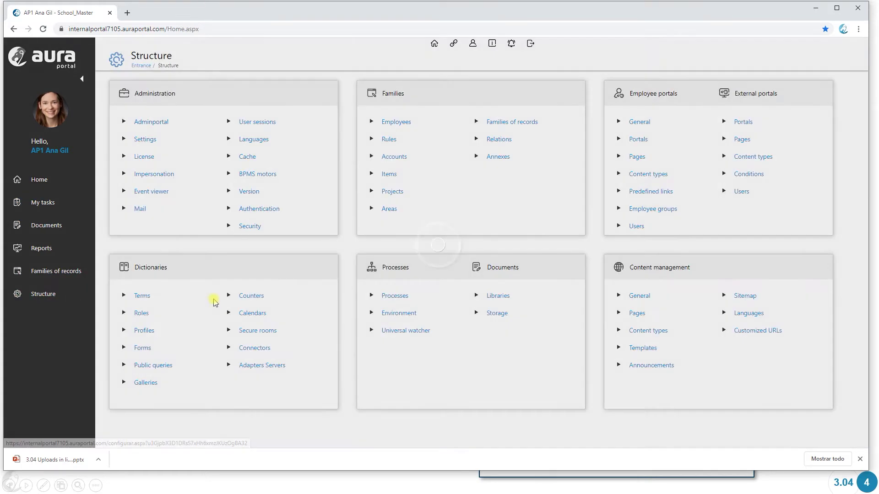
pyautogui.click(490, 296)
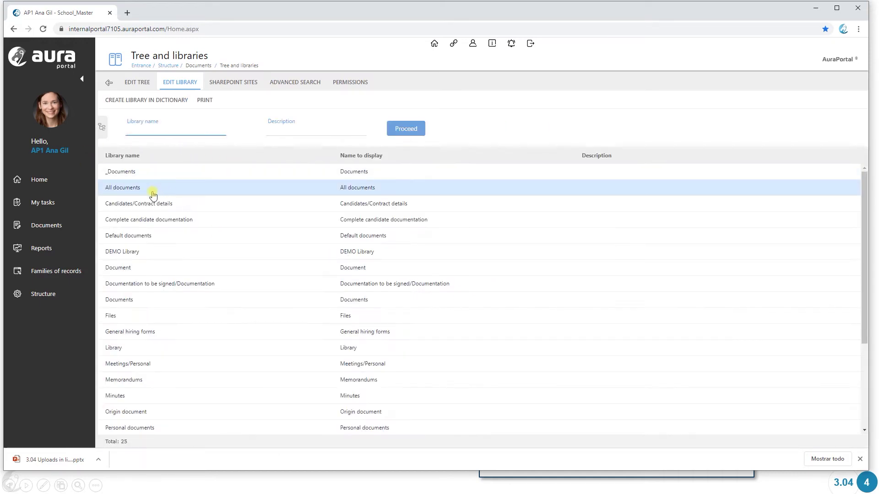
pyautogui.click(170, 189)
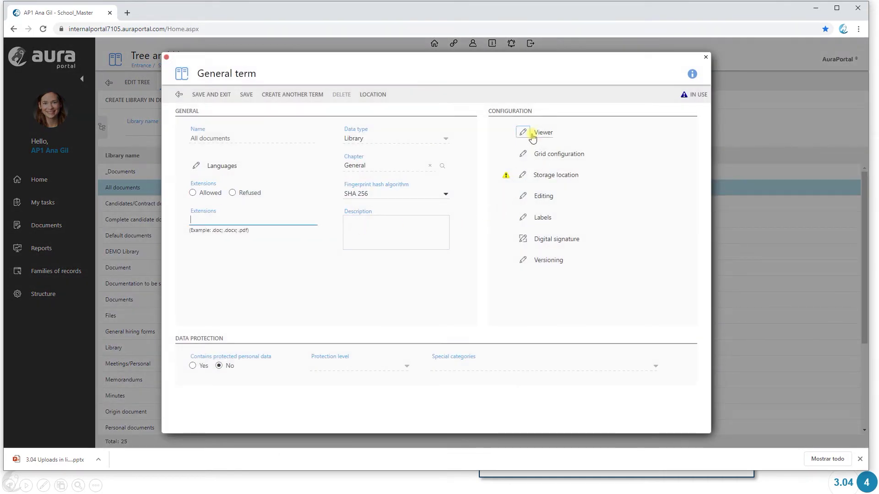
pyautogui.click(550, 160)
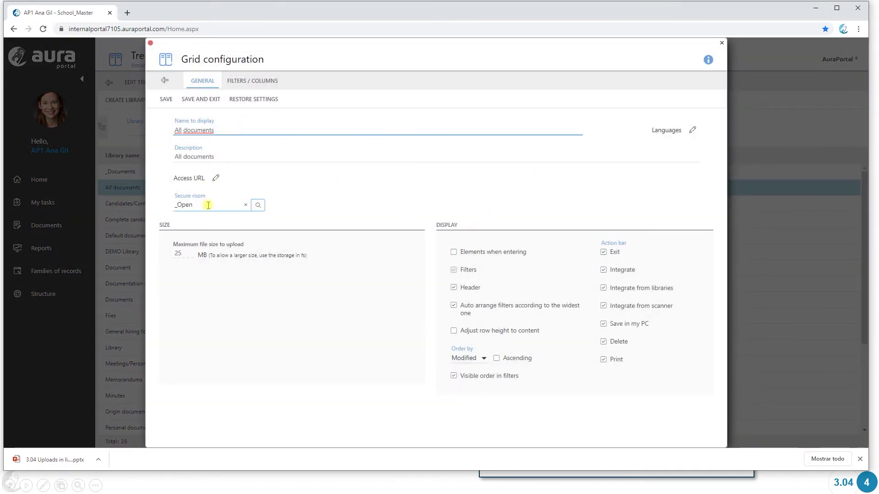
pyautogui.click(216, 178)
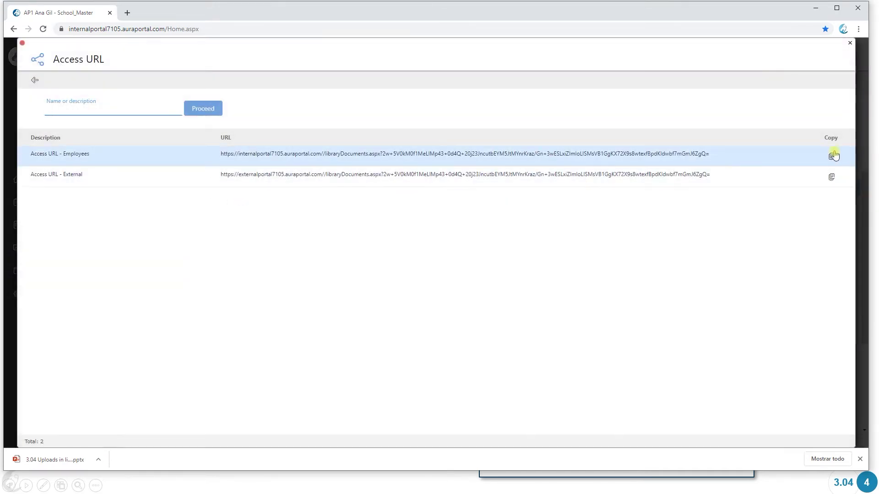
pyautogui.click(832, 156)
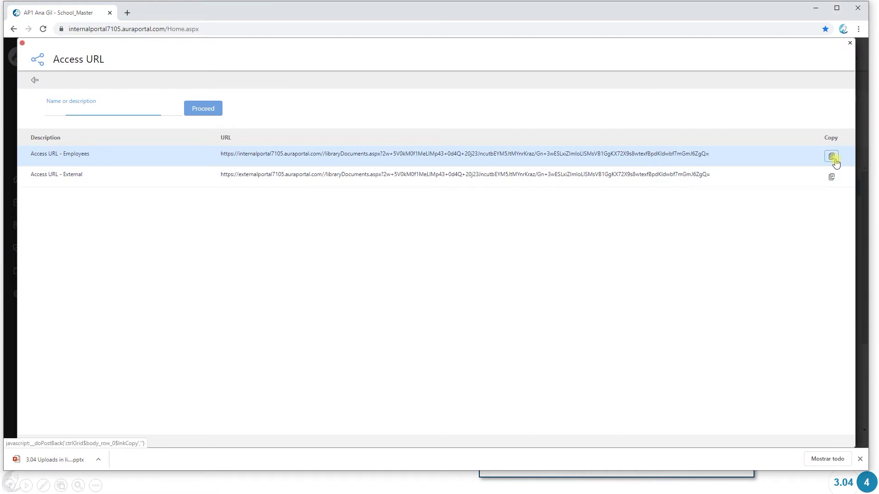
# Open the copied URL in a new tab, list the library's documents, then close the tab and URL list
pyautogui.click(127, 13)
pyautogui.hotkey('ctrl', 'v')
pyautogui.press('Return')
pyautogui.click(156, 130)
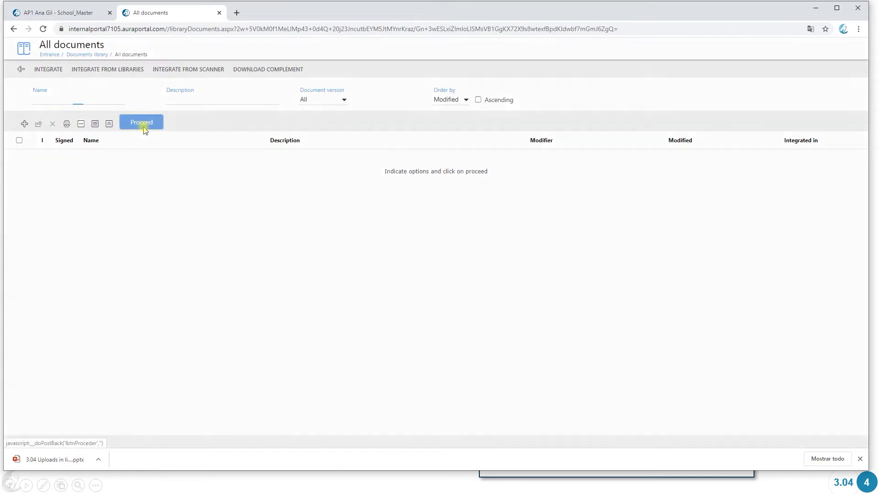
pyautogui.click(219, 13)
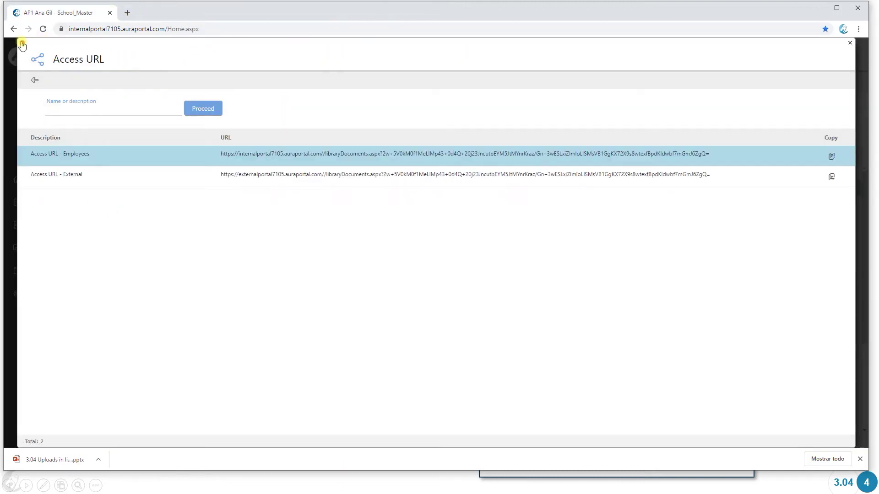
pyautogui.click(22, 43)
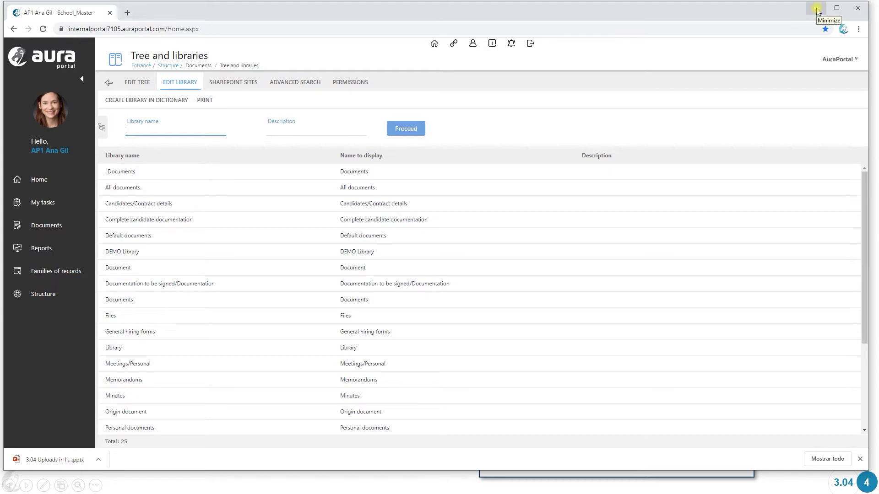
pyautogui.click(817, 9)
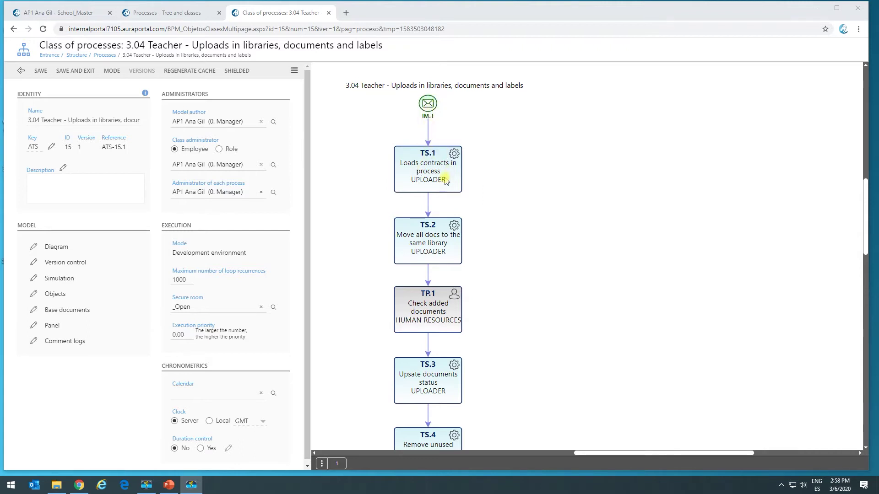
# Scroll through the 3.04 Teacher process diagram from IM.1 down to the FN.1 end event
pyautogui.scroll(-2, 424, 245)
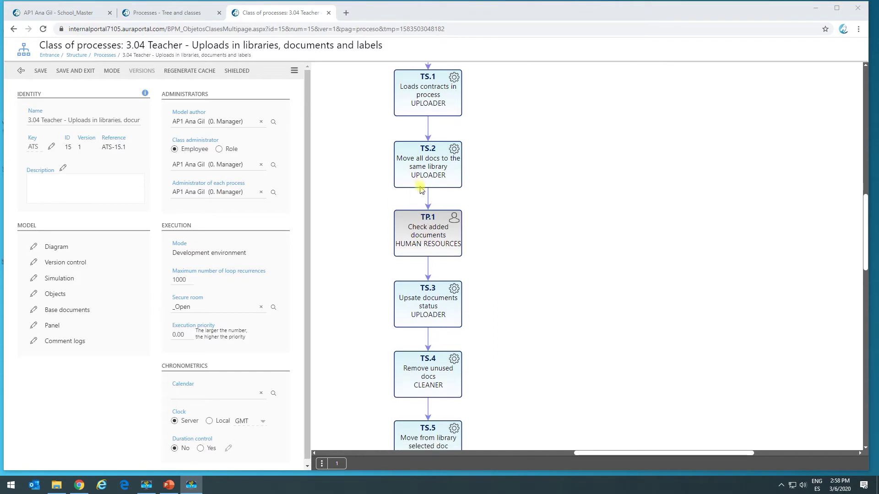
pyautogui.scroll(-2, 435, 360)
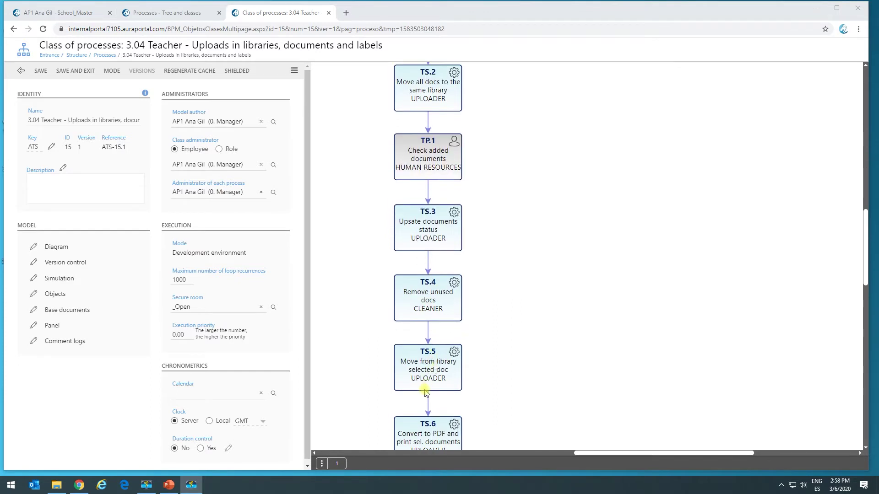
pyautogui.scroll(-10, 425, 392)
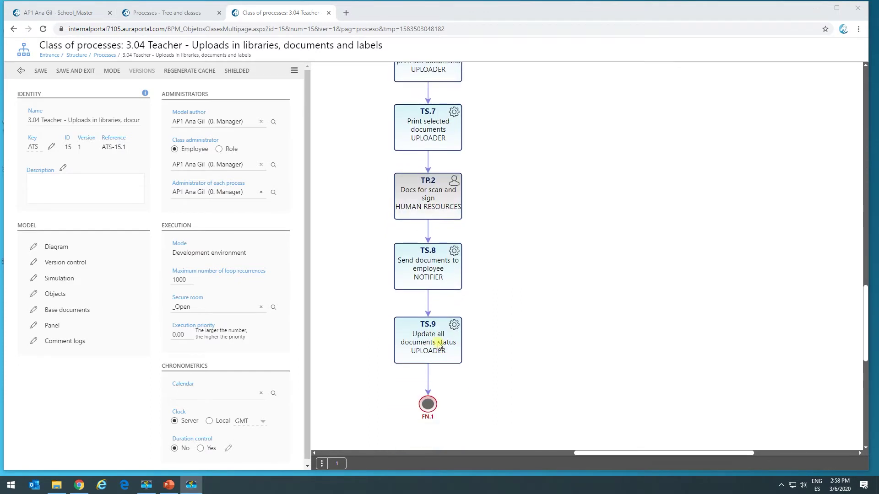
pyautogui.scroll(14, 439, 346)
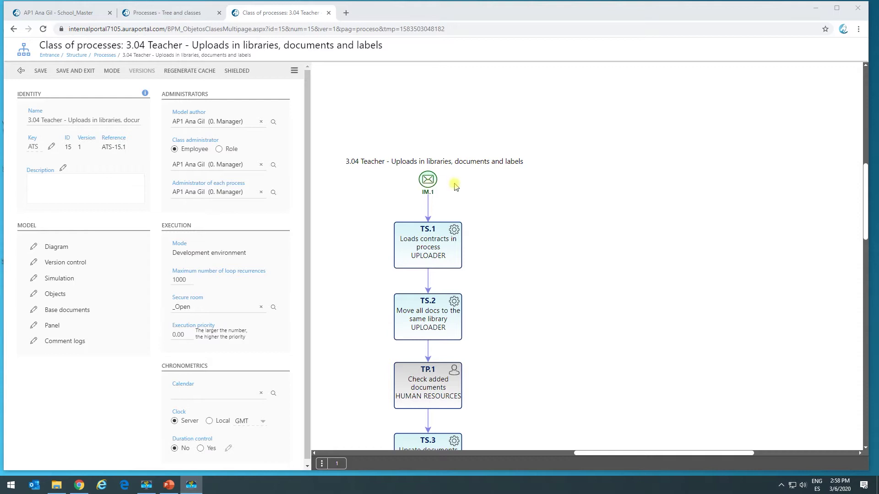
# Inspect the upload settings of system tasks TS.1, TS.2 and TS.3, ending on TS.3's label uploader
pyautogui.click(428, 261)
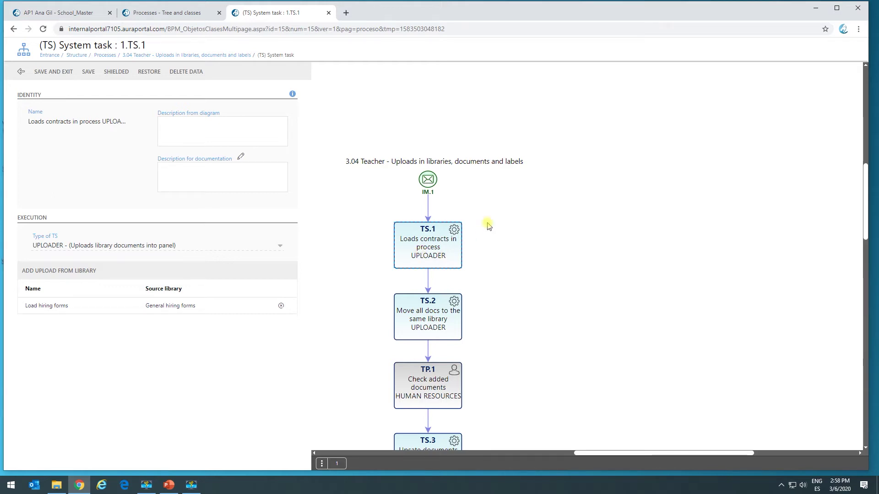
pyautogui.click(426, 324)
pyautogui.scroll(-2, 426, 324)
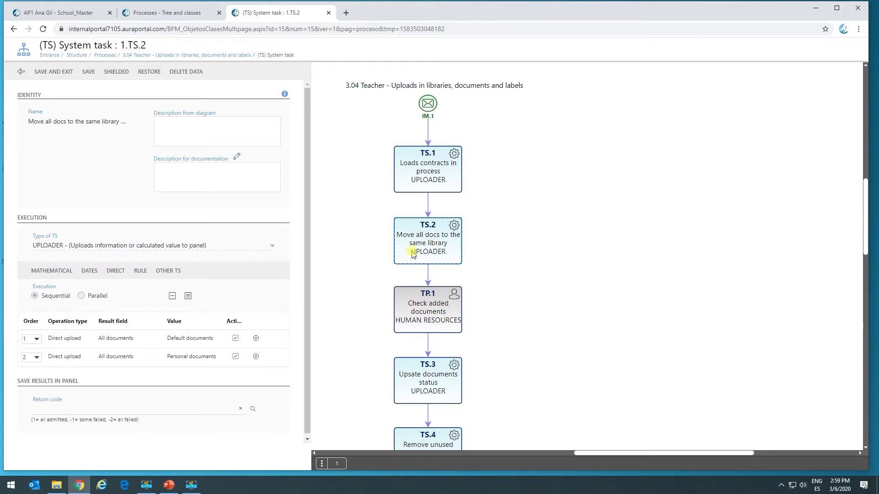
pyautogui.scroll(-2, 412, 255)
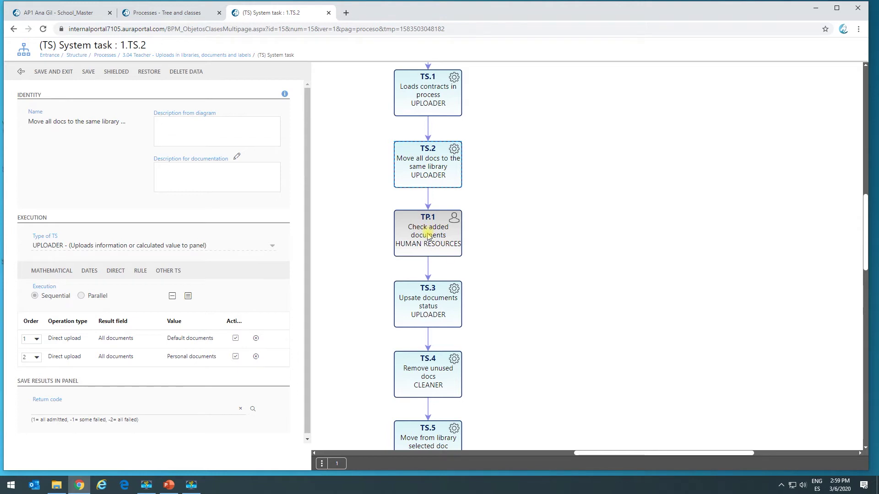
pyautogui.scroll(-2, 428, 235)
pyautogui.click(444, 240)
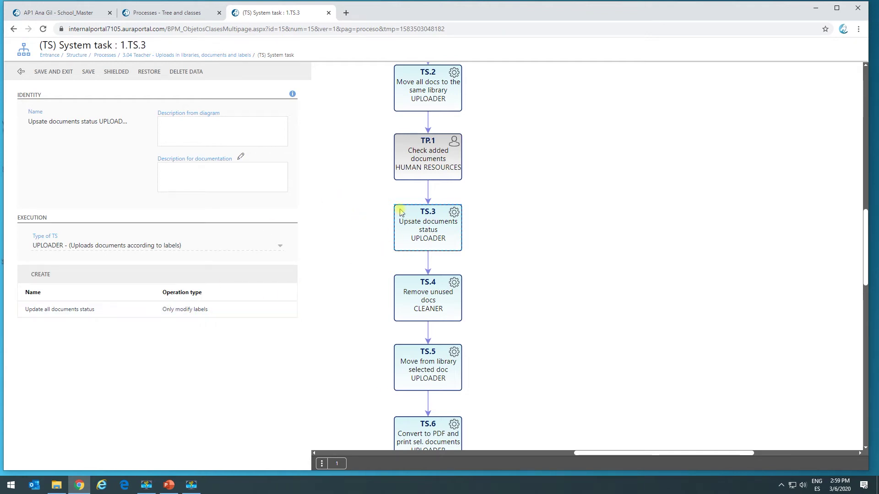
# Scroll down the diagram and inspect the properties of system tasks TS.5 and TS.6
pyautogui.scroll(5, 435, 206)
pyautogui.scroll(-2, 433, 229)
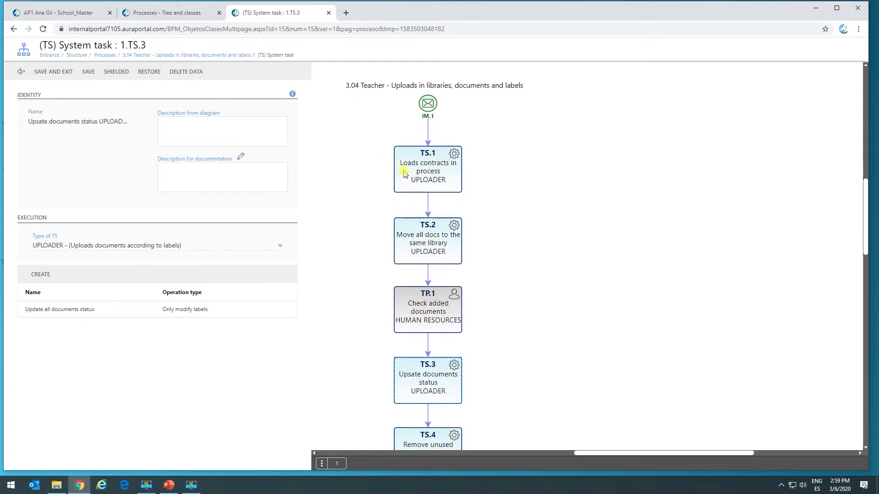
pyautogui.scroll(-4, 446, 303)
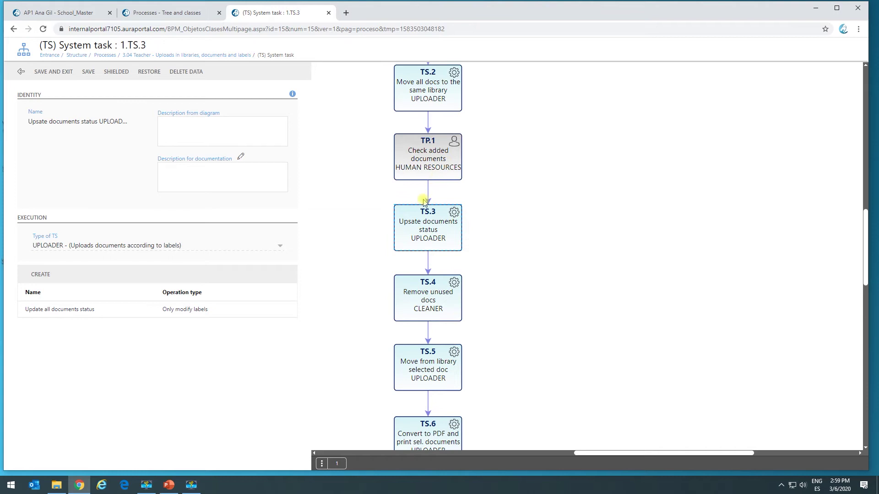
pyautogui.scroll(-2, 436, 240)
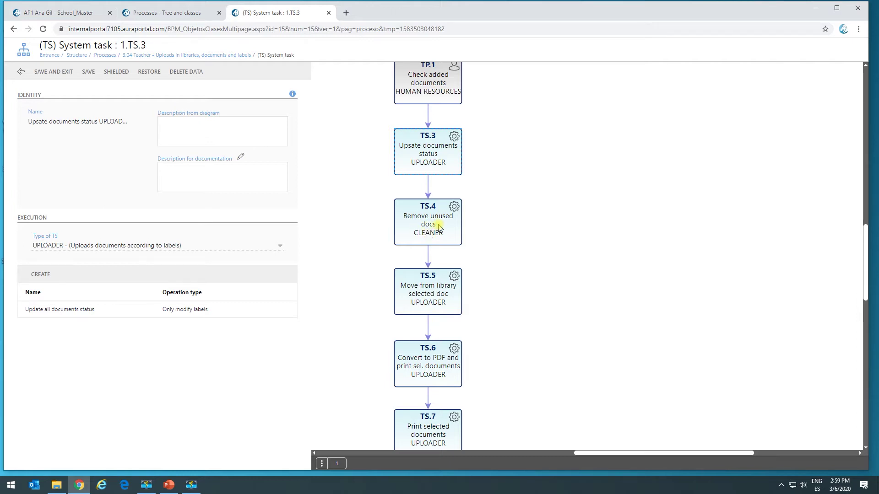
pyautogui.scroll(-2, 437, 228)
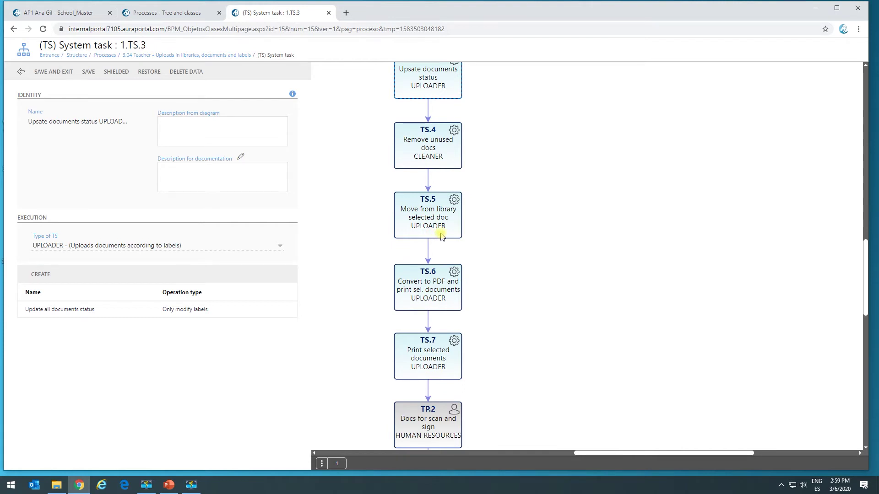
pyautogui.click(424, 219)
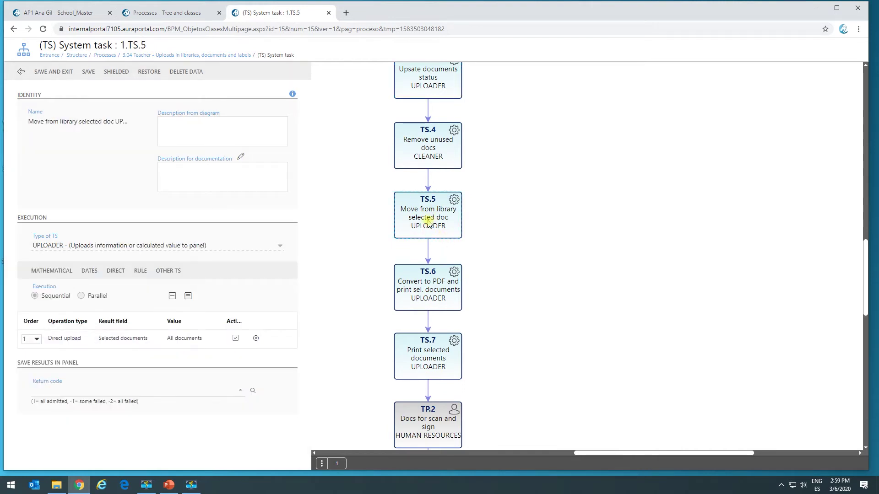
pyautogui.click(433, 292)
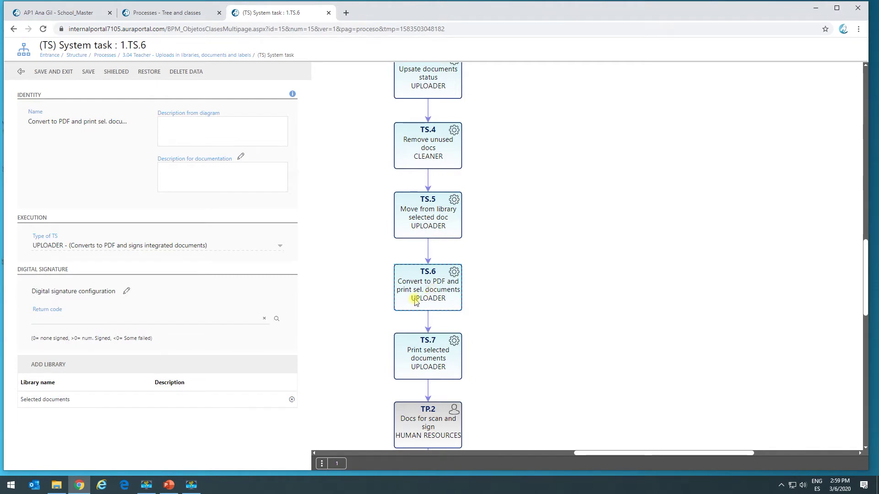
pyautogui.scroll(-2, 431, 293)
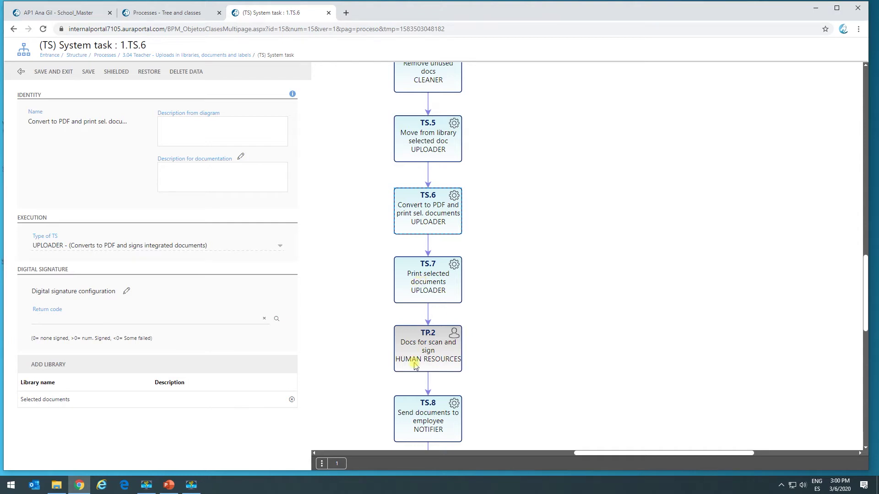
pyautogui.scroll(-3, 415, 366)
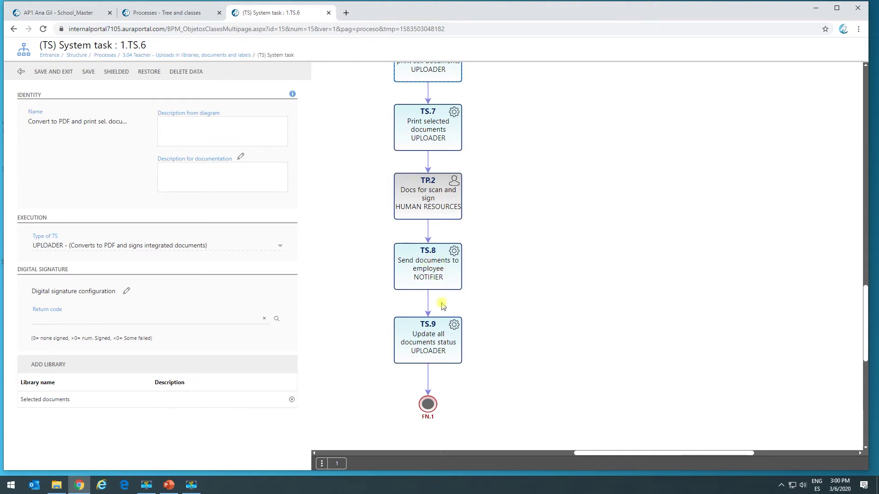
pyautogui.scroll(-5, 441, 350)
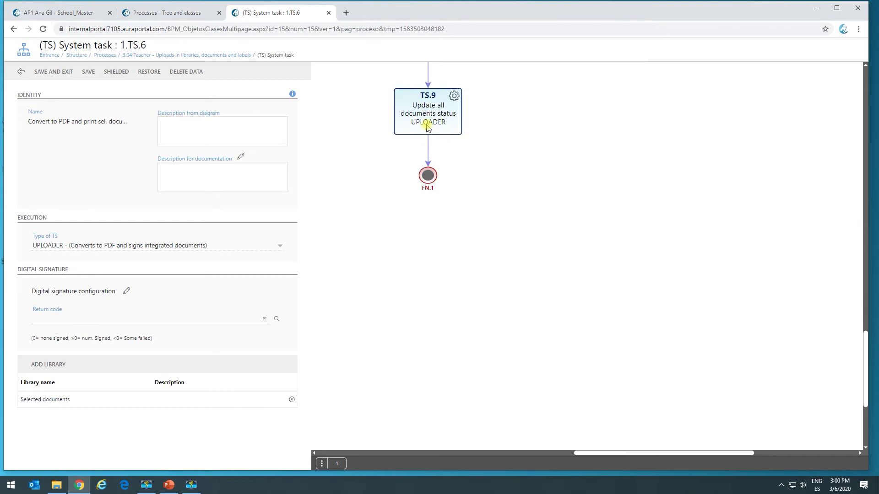
pyautogui.scroll(2, 430, 147)
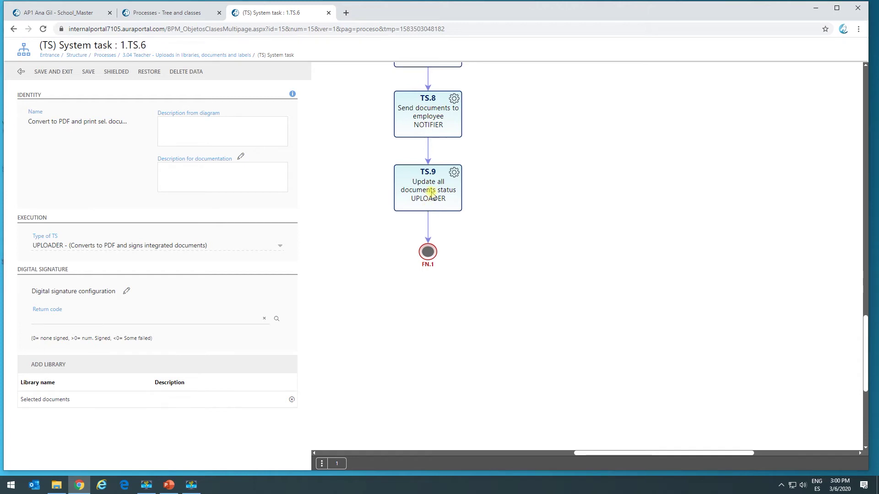
pyautogui.scroll(15, 433, 195)
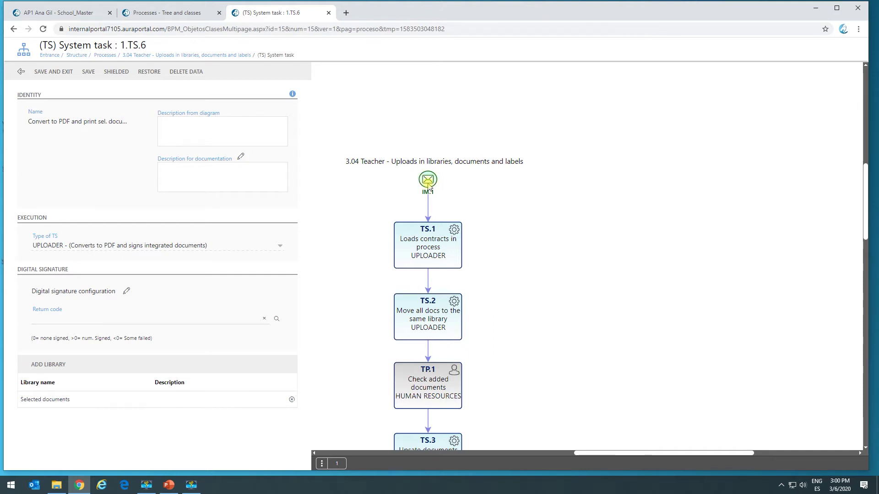
# Open start event IM.1's default data to view its default document, Access to servers.docx
pyautogui.click(427, 180)
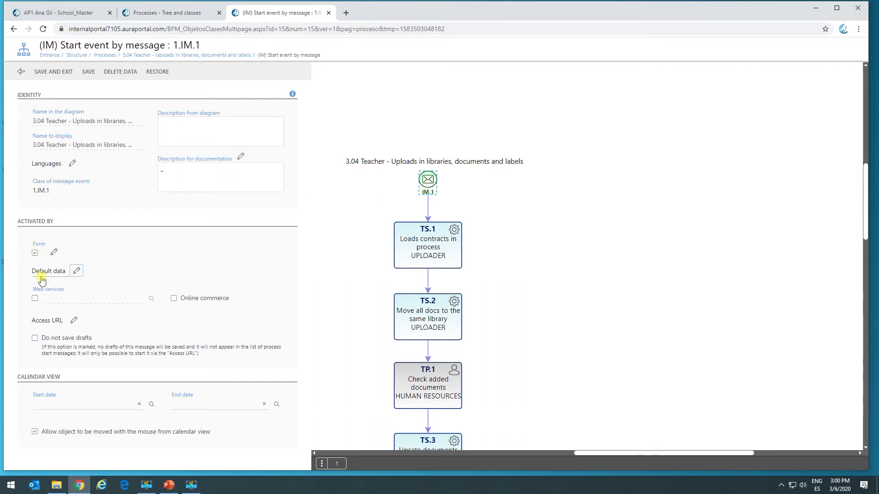
pyautogui.click(77, 271)
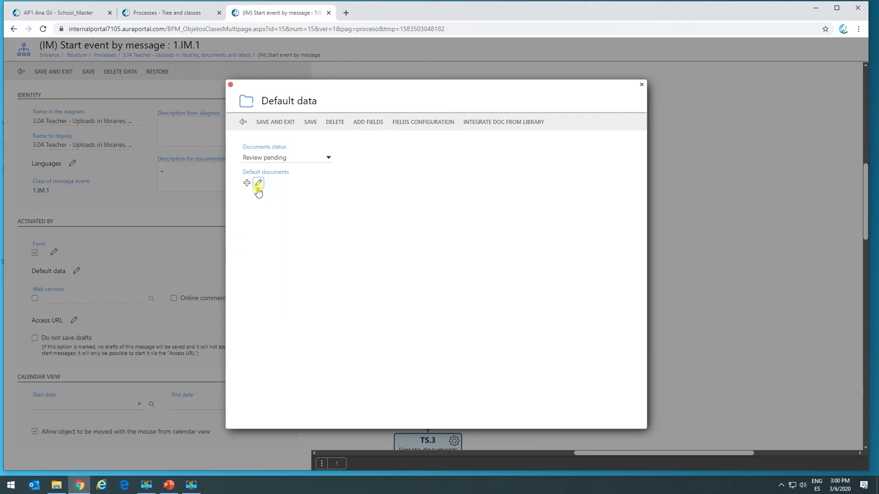
pyautogui.click(259, 184)
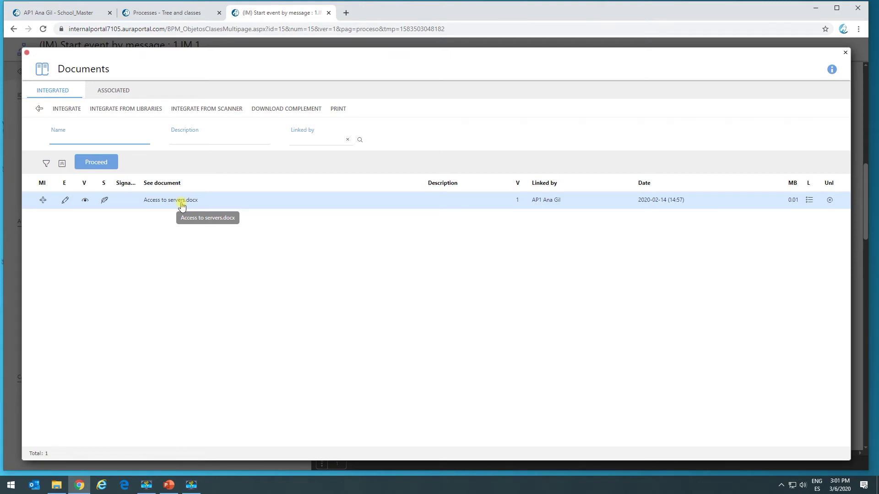
# Close the Documents list and Default data window to return to start event 1.IM.1's properties
pyautogui.click(39, 108)
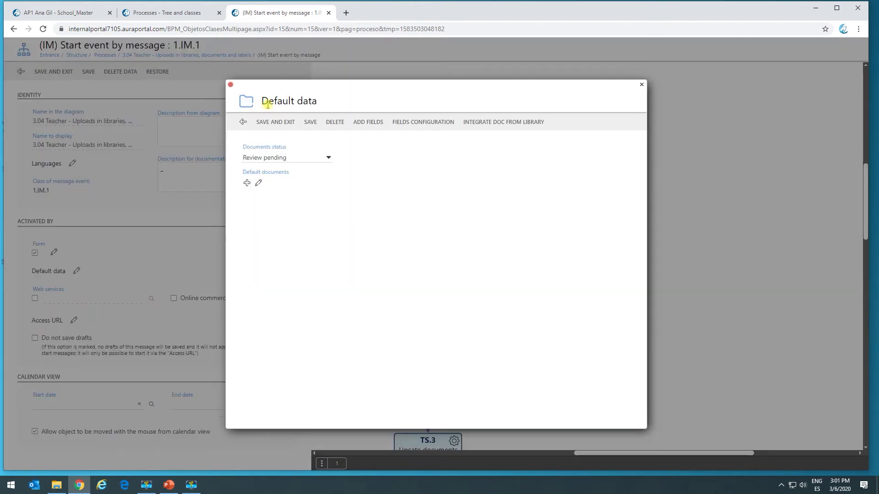
pyautogui.moveTo(268, 101); pyautogui.dragTo(317, 101)
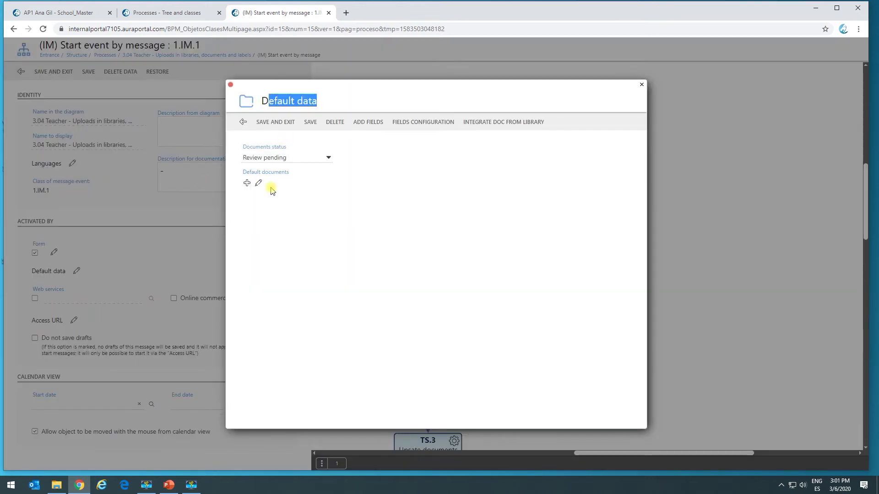
pyautogui.click(243, 122)
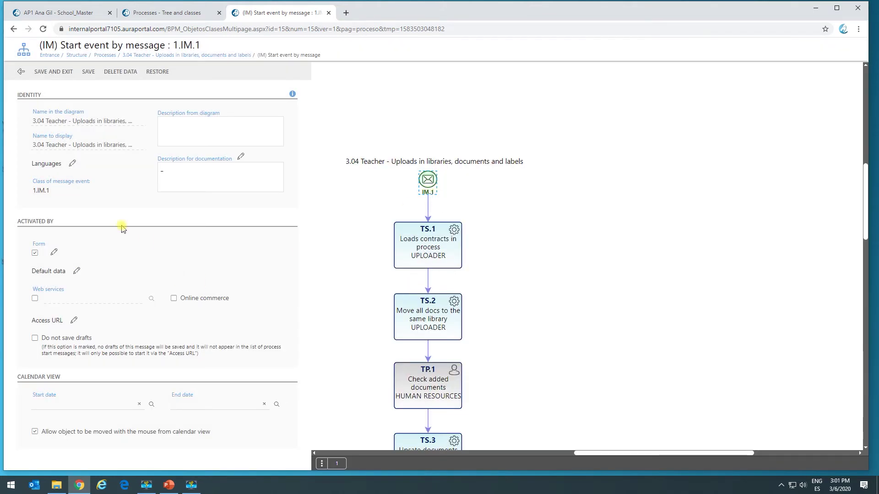
pyautogui.click(54, 252)
# Open the 3.04 Teacher - Hiring request message form and check the Candidates table's columns
pyautogui.click(321, 308)
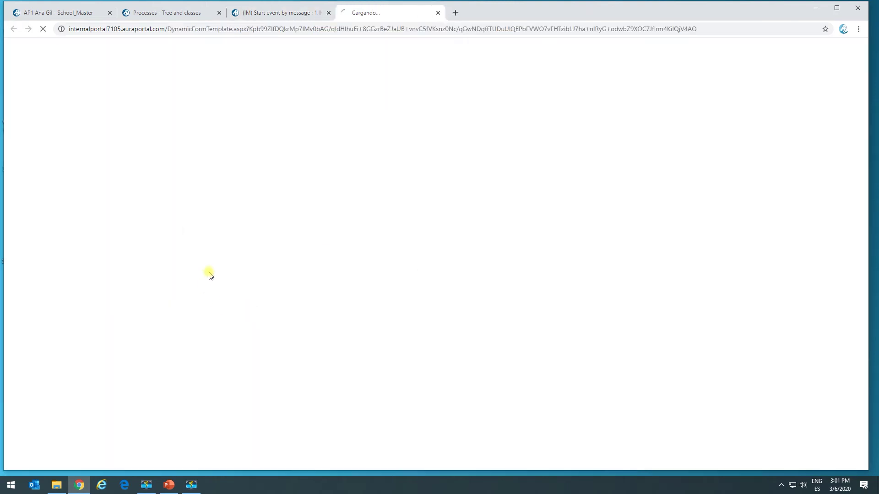
pyautogui.scroll(-5, 384, 224)
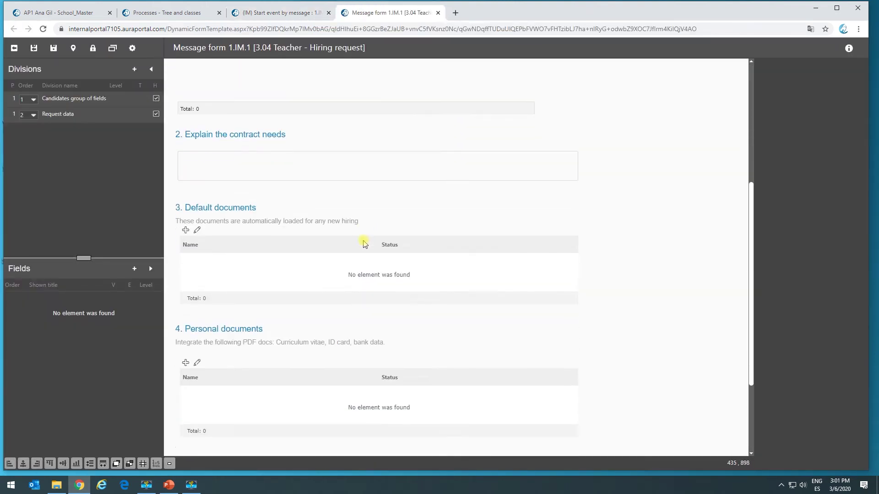
pyautogui.scroll(3, 366, 225)
pyautogui.click(301, 159)
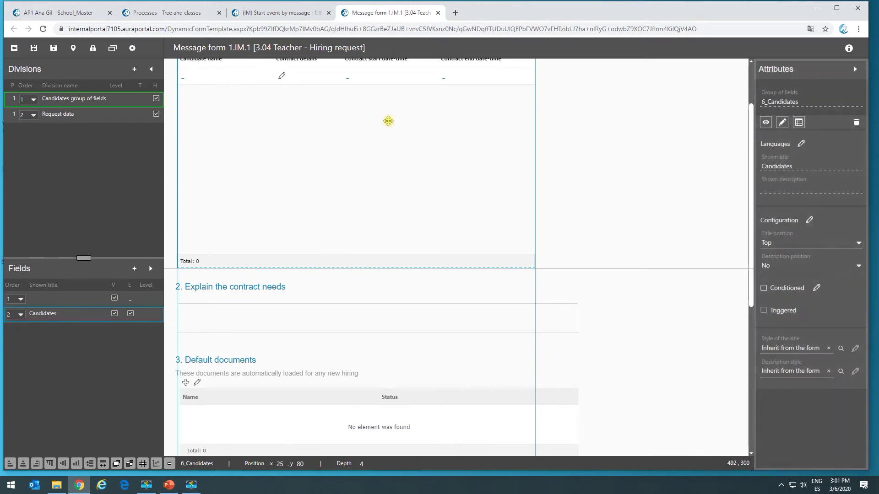
pyautogui.scroll(2, 602, 155)
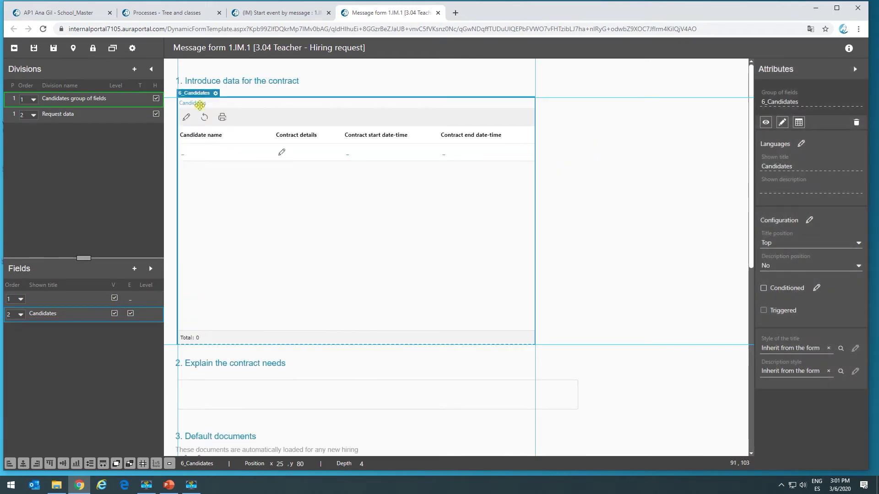
pyautogui.click(293, 155)
pyautogui.click(216, 93)
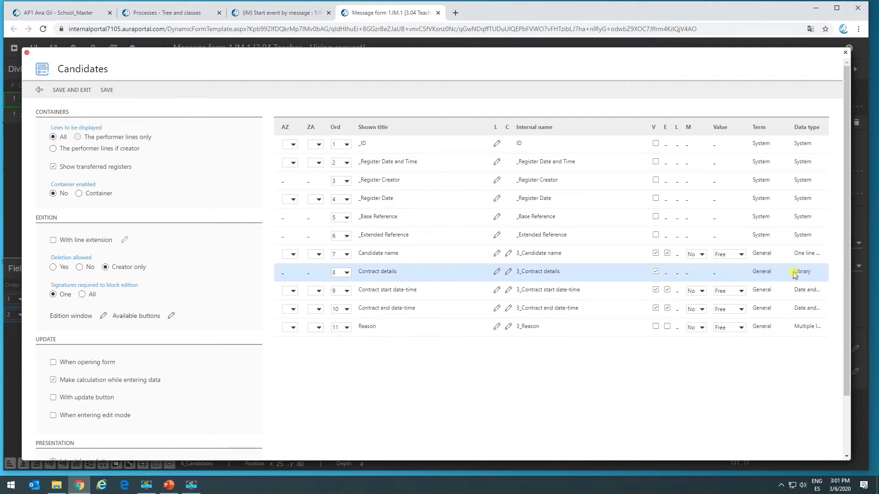
pyautogui.click(846, 52)
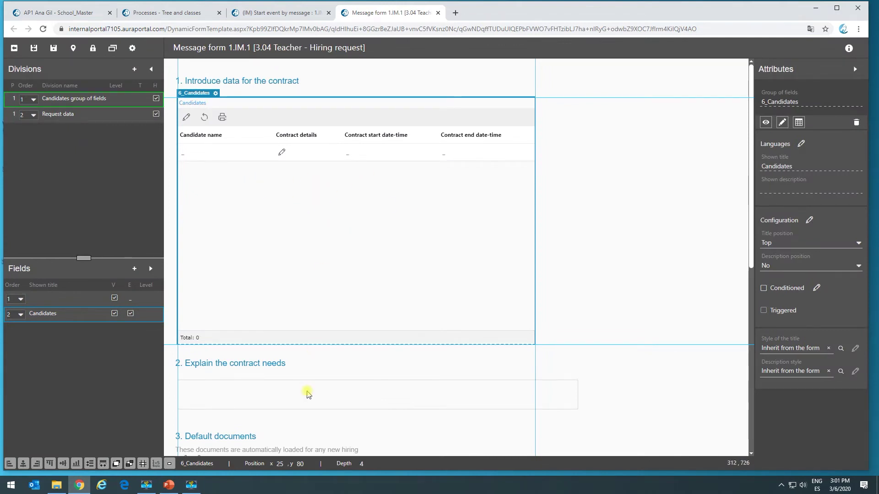
pyautogui.click(306, 399)
pyautogui.click(309, 377)
pyautogui.click(335, 376)
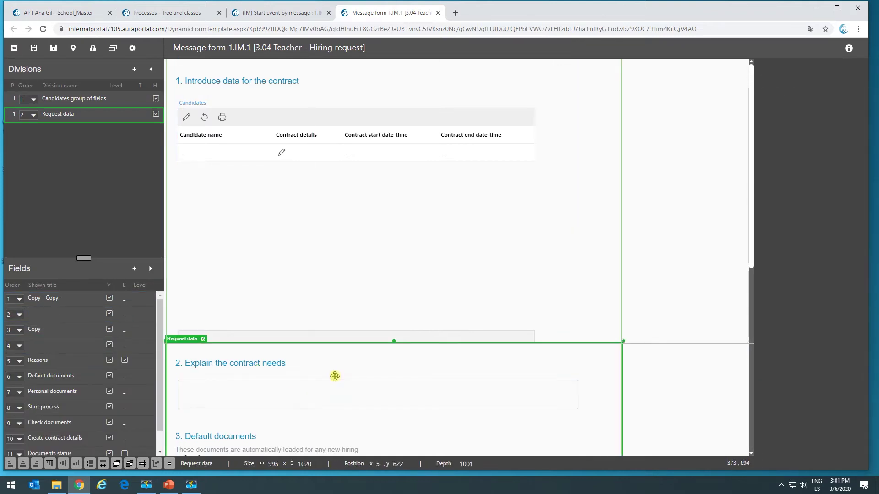
pyautogui.moveTo(751, 255); pyautogui.dragTo(767, 407)
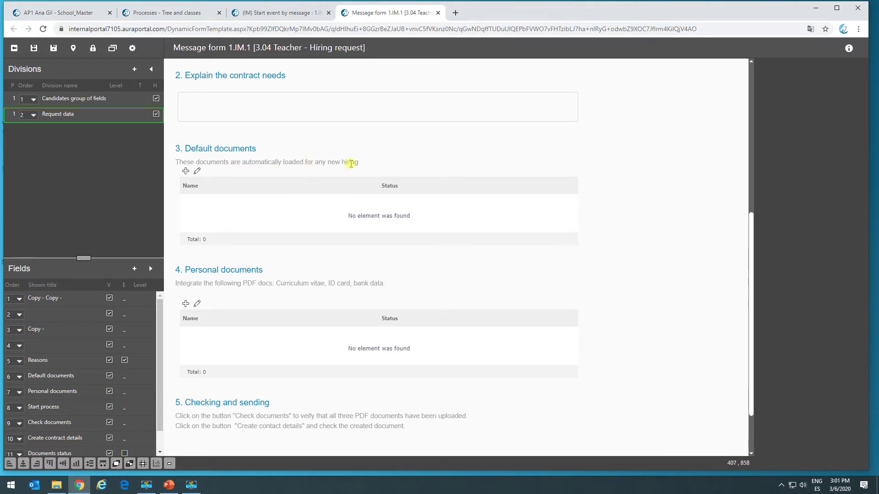
pyautogui.click(300, 223)
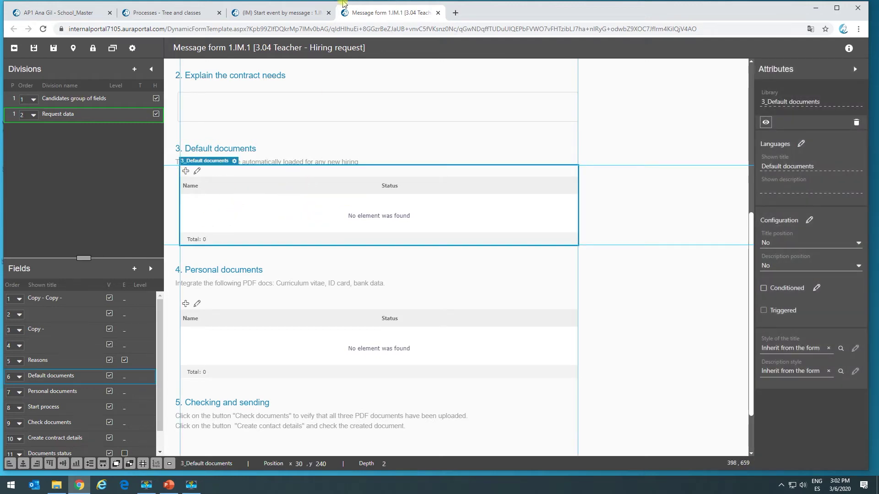
pyautogui.click(293, 14)
pyautogui.click(71, 259)
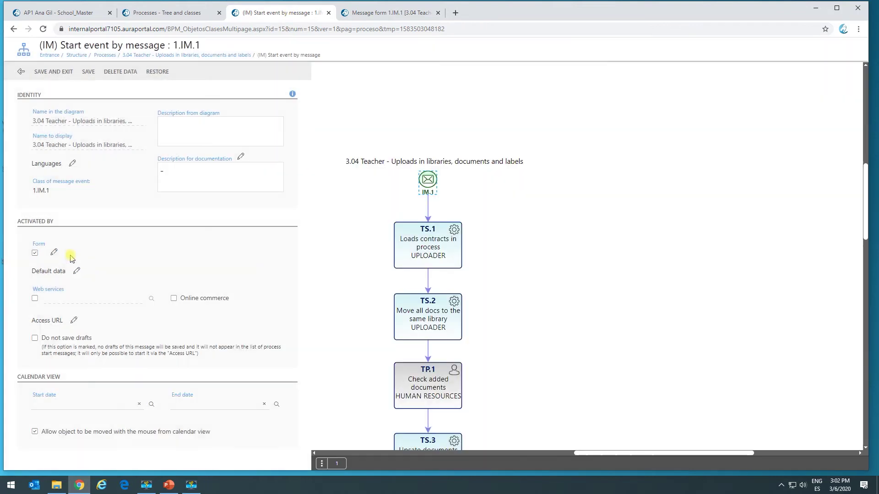
pyautogui.click(77, 270)
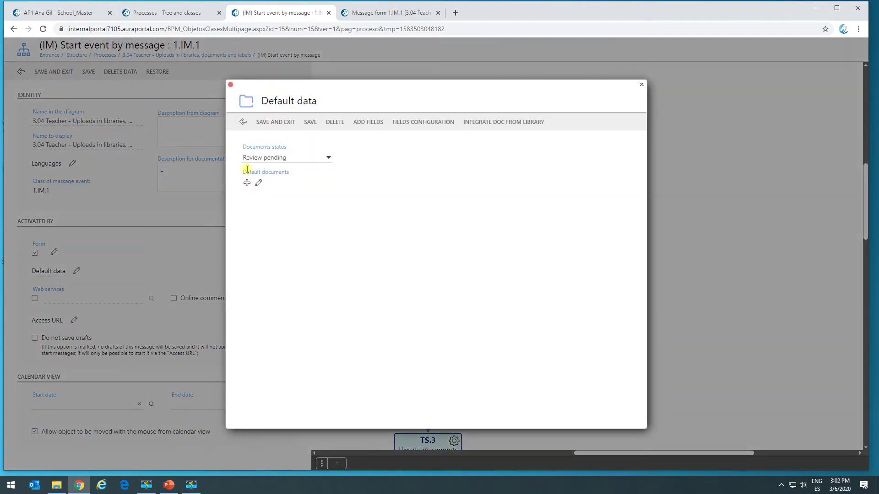
pyautogui.moveTo(247, 170); pyautogui.dragTo(290, 168)
pyautogui.click(402, 14)
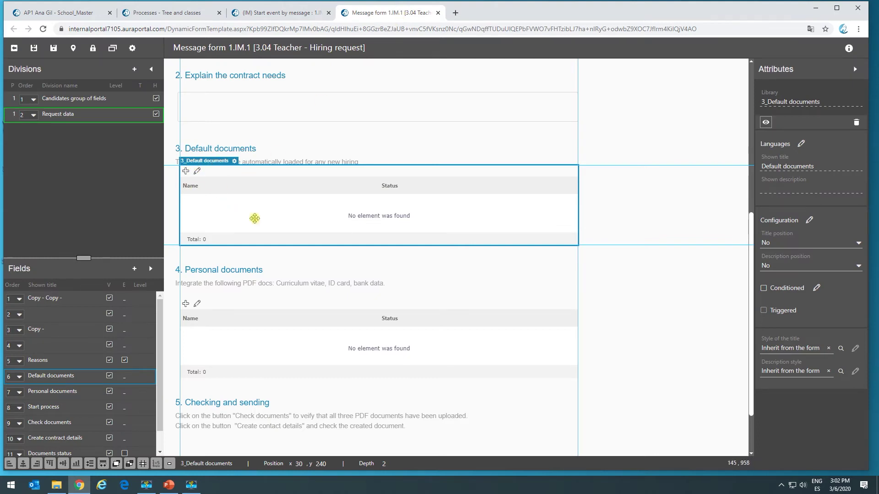
pyautogui.click(210, 273)
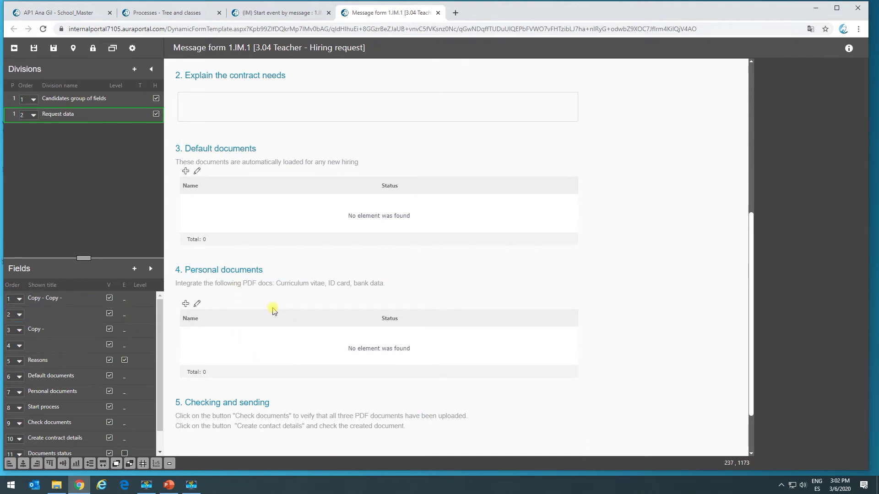
pyautogui.click(309, 280)
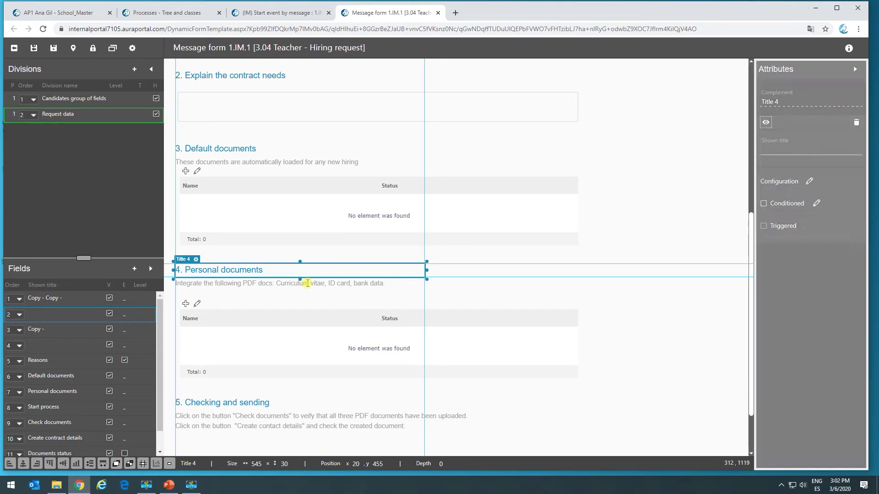
pyautogui.scroll(6, 386, 242)
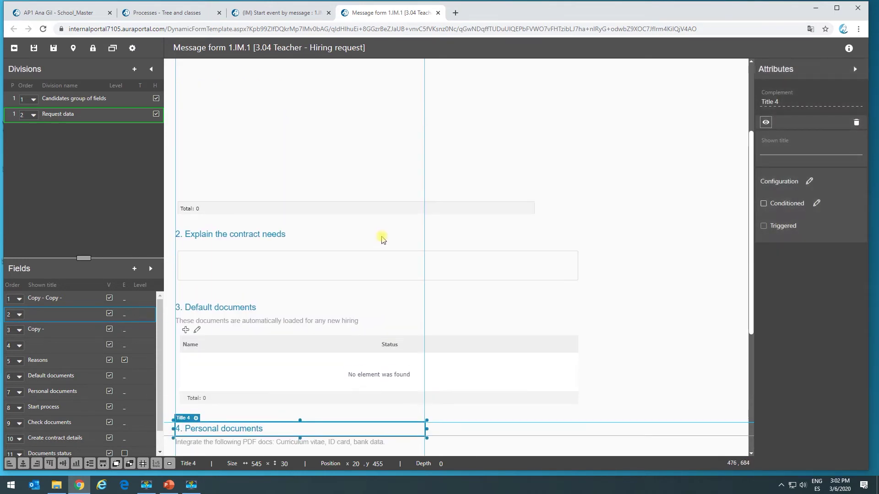
pyautogui.scroll(-7, 328, 187)
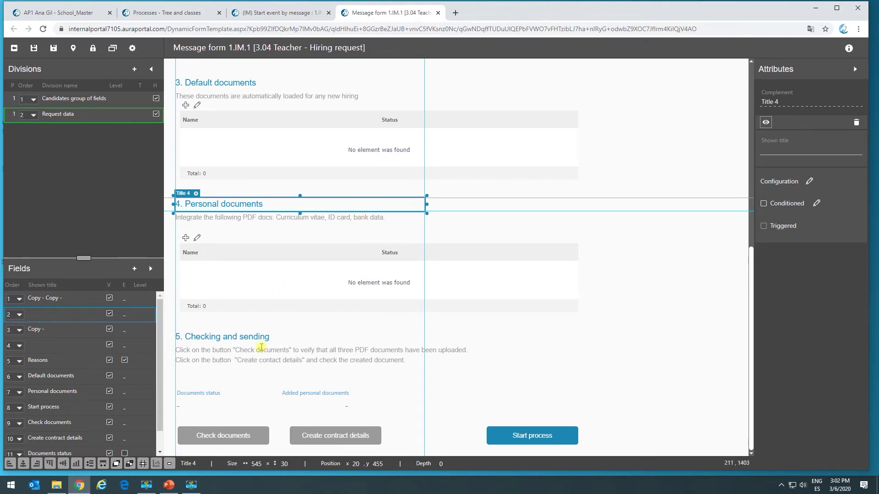
pyautogui.click(230, 262)
pyautogui.click(246, 360)
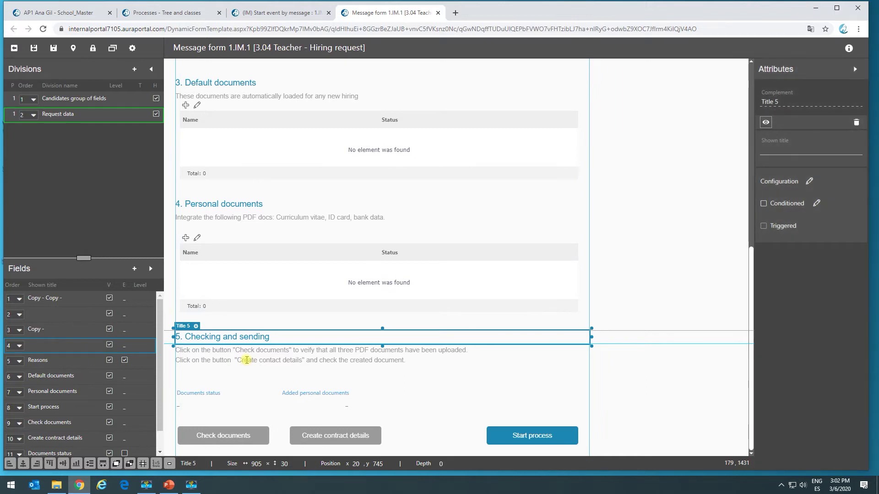
pyautogui.click(243, 278)
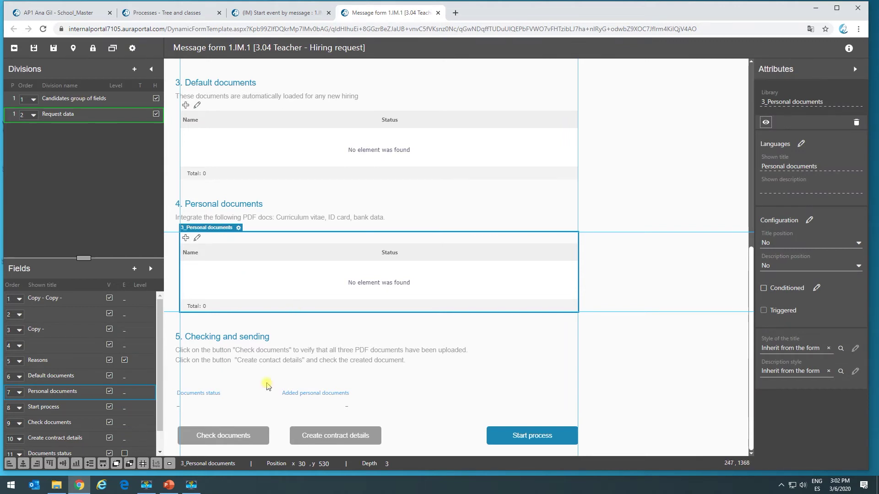
pyautogui.click(317, 441)
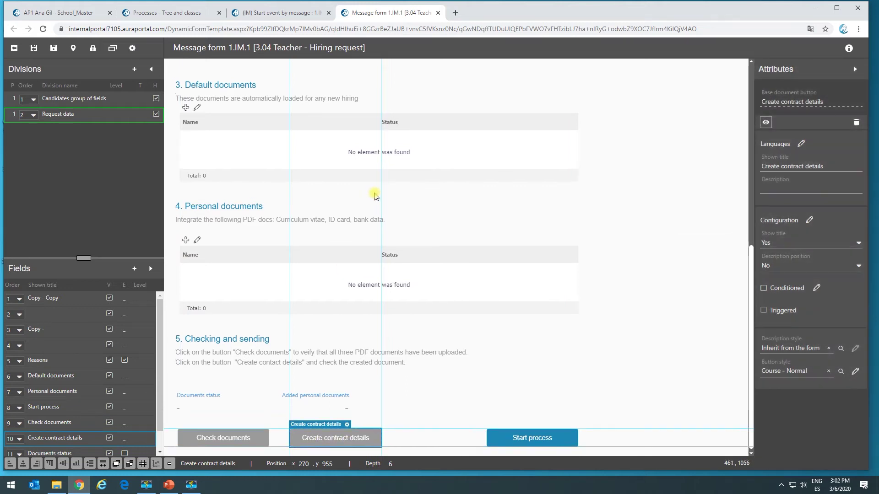
pyautogui.scroll(8, 373, 190)
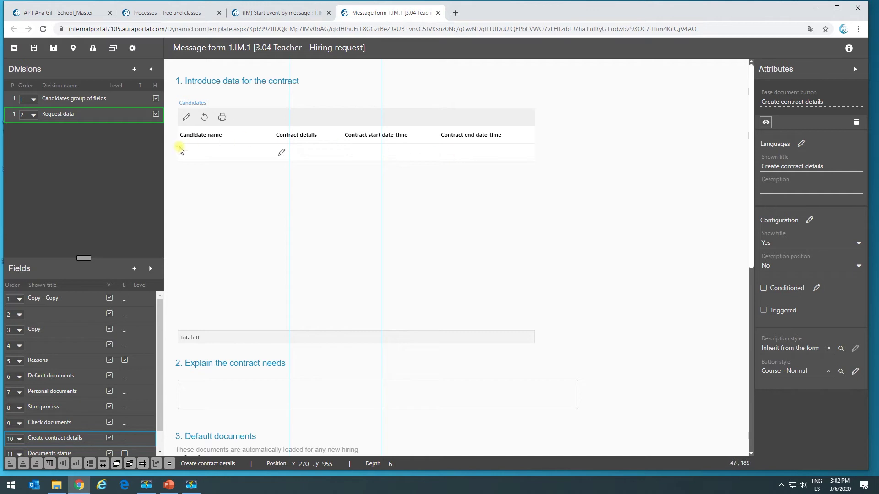
pyautogui.scroll(-5, 277, 201)
pyautogui.scroll(3, 274, 192)
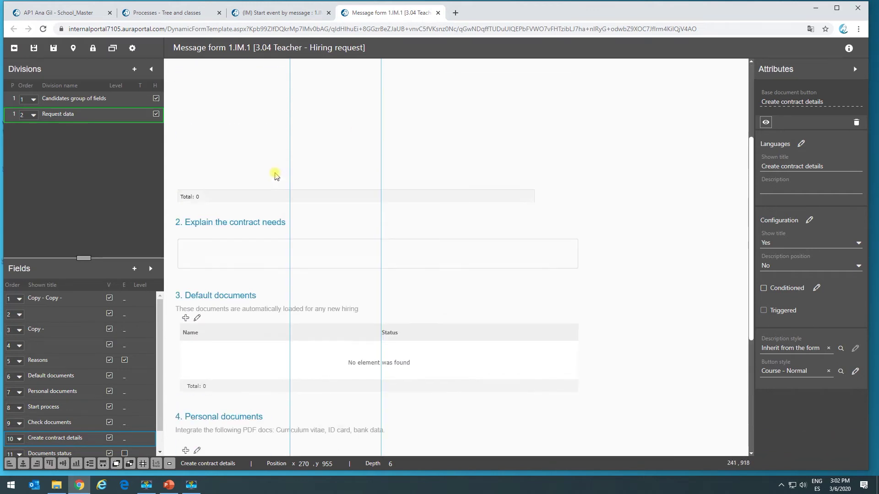
pyautogui.scroll(-6, 298, 206)
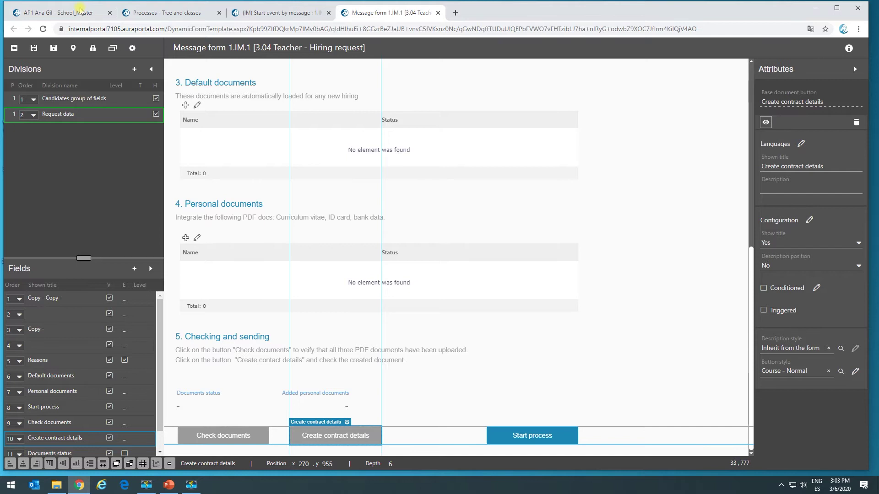
pyautogui.moveTo(80, 10); pyautogui.dragTo(77, 13)
pyautogui.moveTo(520, 22); pyautogui.dragTo(531, 1)
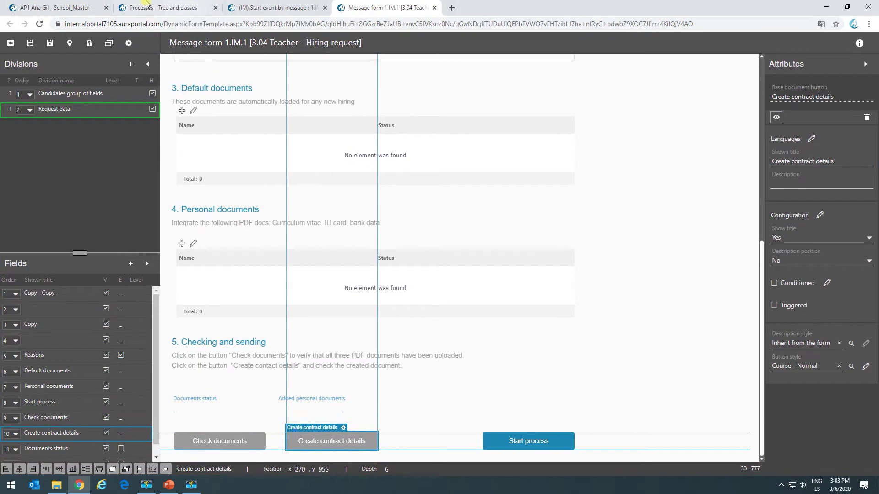
# Start a new process by filtering the list for '3.04' and opening 3.04 Teacher - Uploads
pyautogui.click(73, 8)
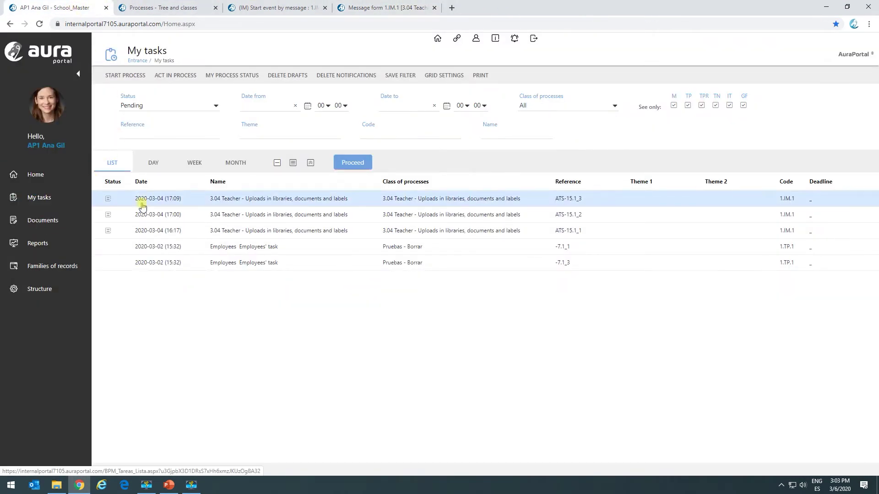
pyautogui.click(129, 81)
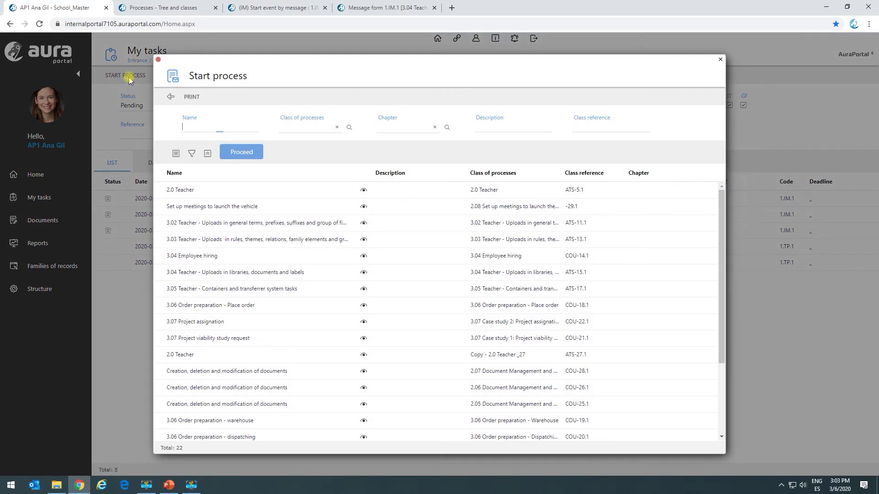
pyautogui.write('3.04')
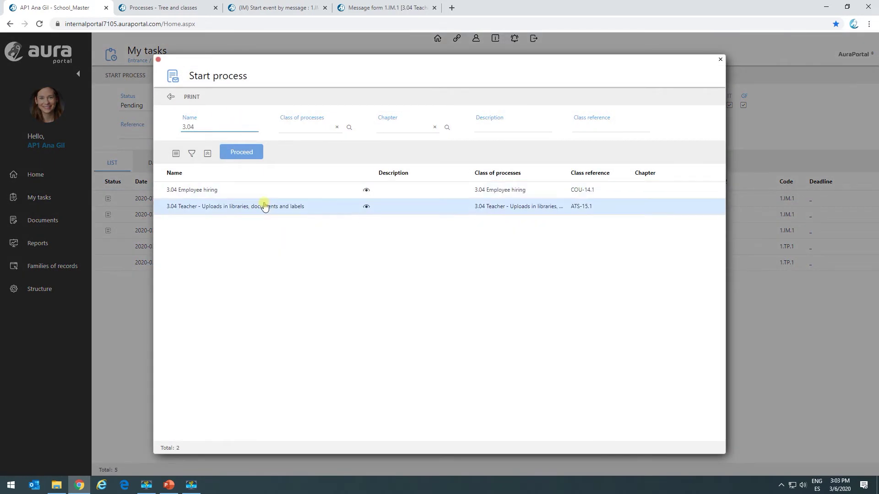
pyautogui.doubleClick(264, 205)
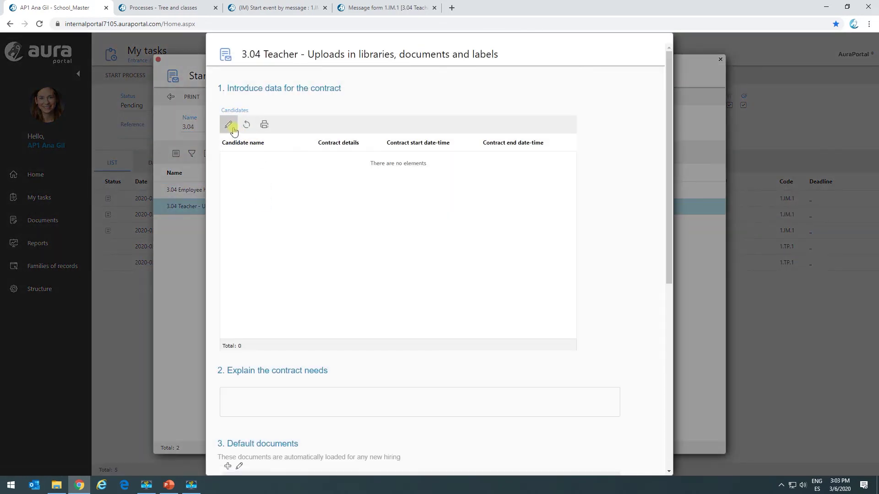
# Add the first candidate row with a name and contract dates 2020-03-08 to 2020-03-14
pyautogui.click(229, 126)
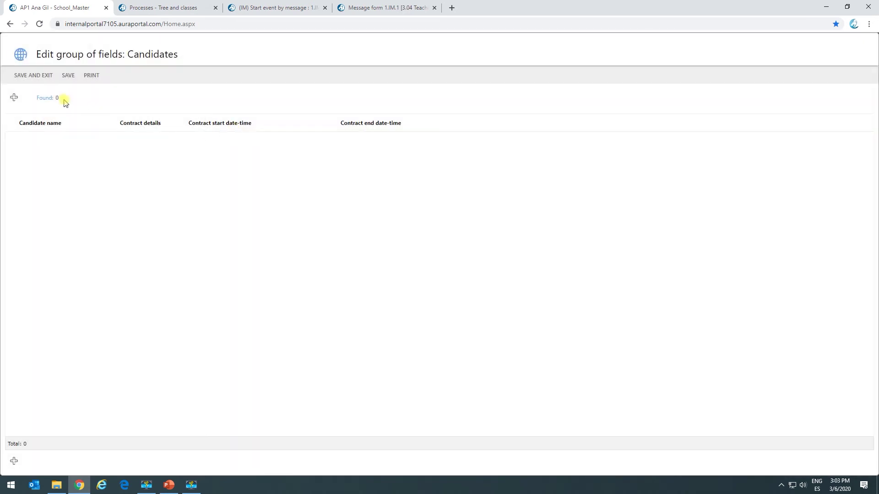
pyautogui.doubleClick(8, 107)
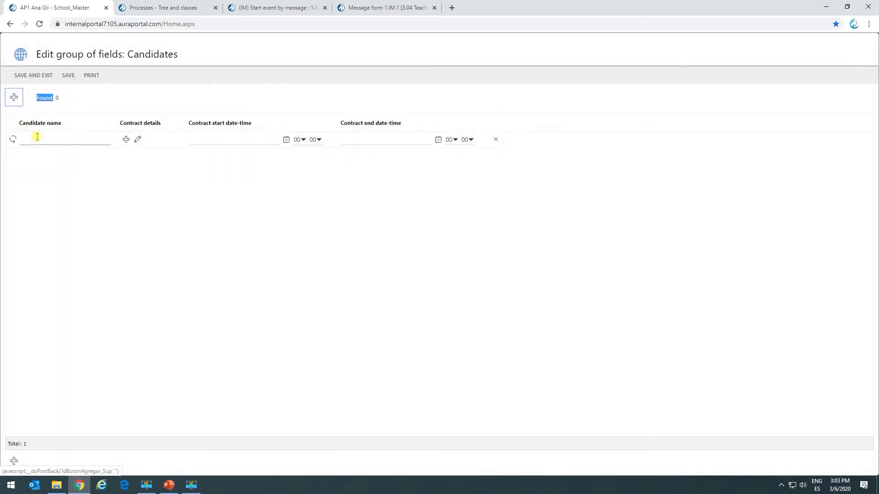
pyautogui.click(38, 138)
pyautogui.write('1')
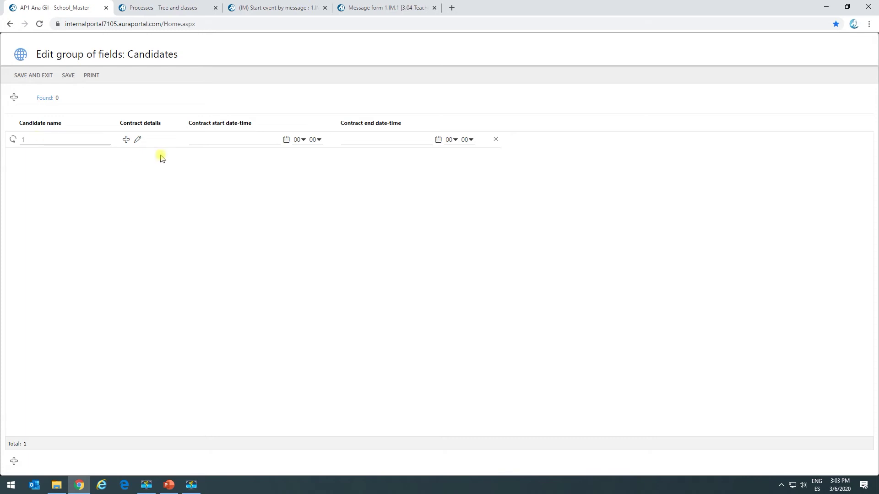
pyautogui.click(93, 137)
pyautogui.moveTo(55, 139); pyautogui.dragTo(5, 145)
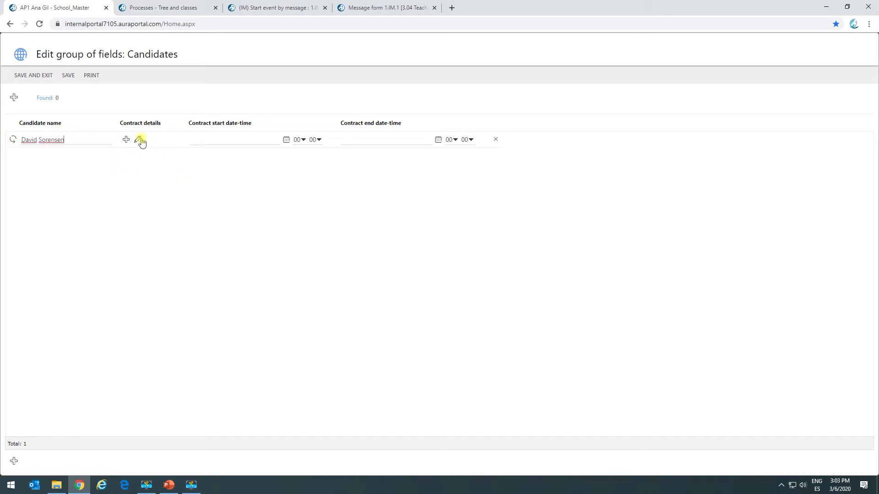
pyautogui.click(128, 140)
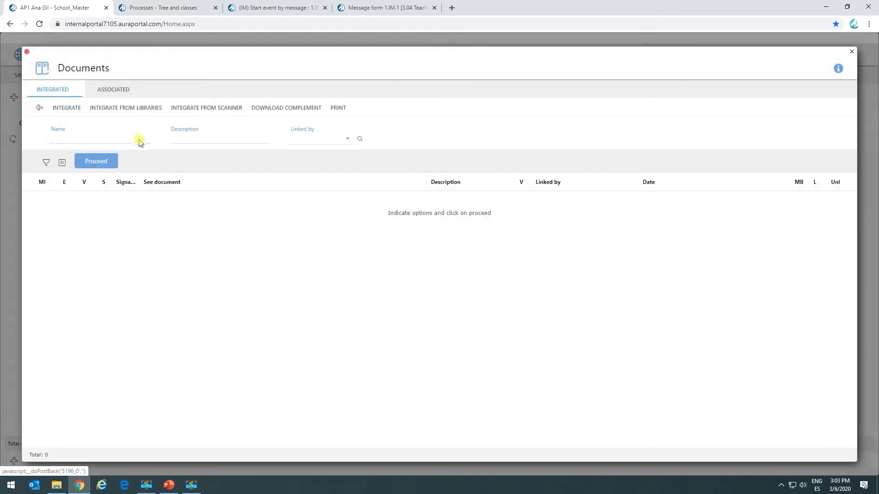
pyautogui.click(39, 108)
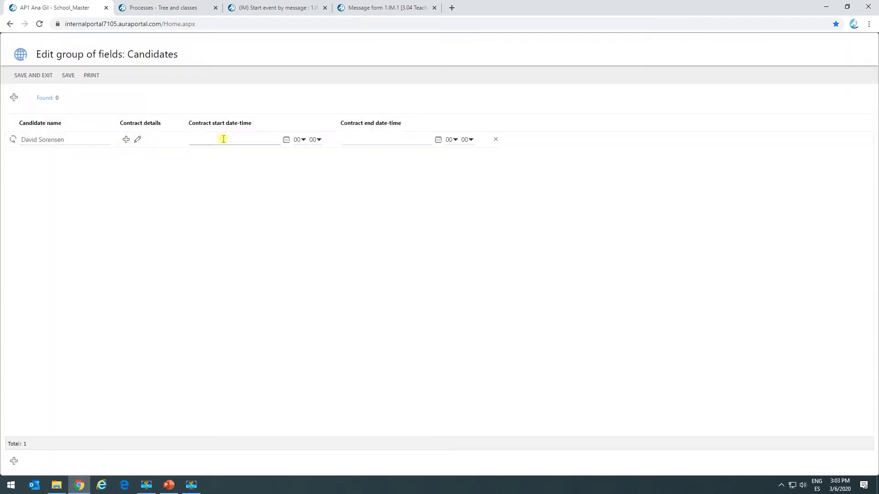
pyautogui.click(284, 143)
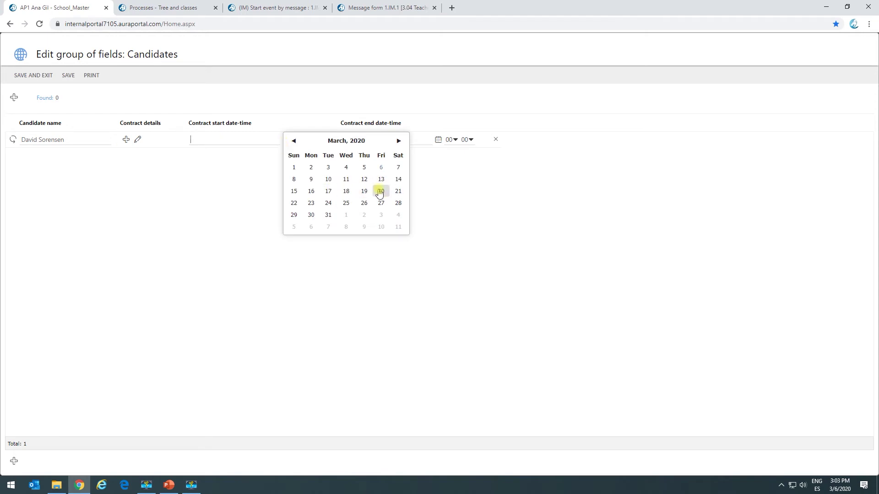
pyautogui.click(296, 180)
pyautogui.click(438, 140)
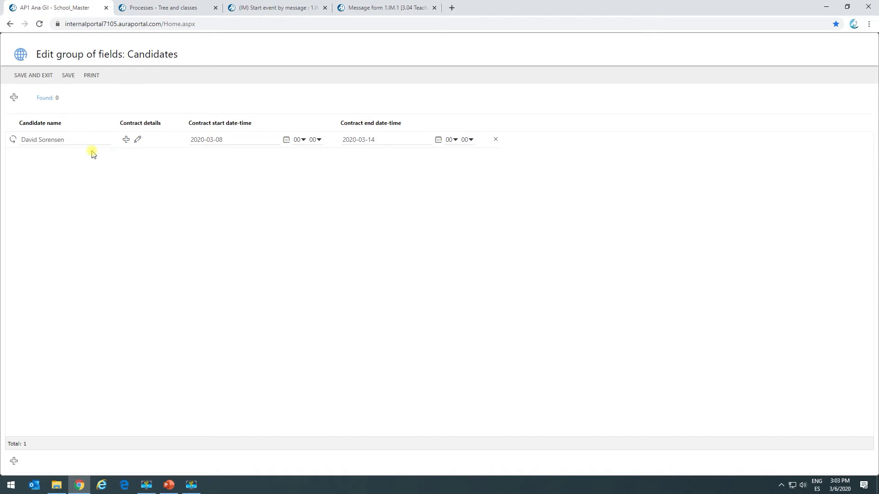
# Add a second candidate contracted 2020-03-15 to 2020-03-21 and save the Candidates list
pyautogui.click(14, 98)
pyautogui.click(44, 156)
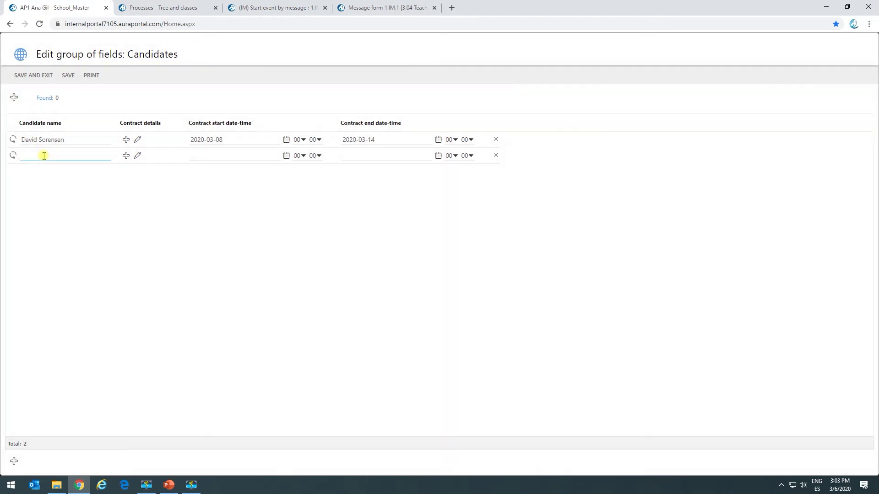
pyautogui.click(210, 151)
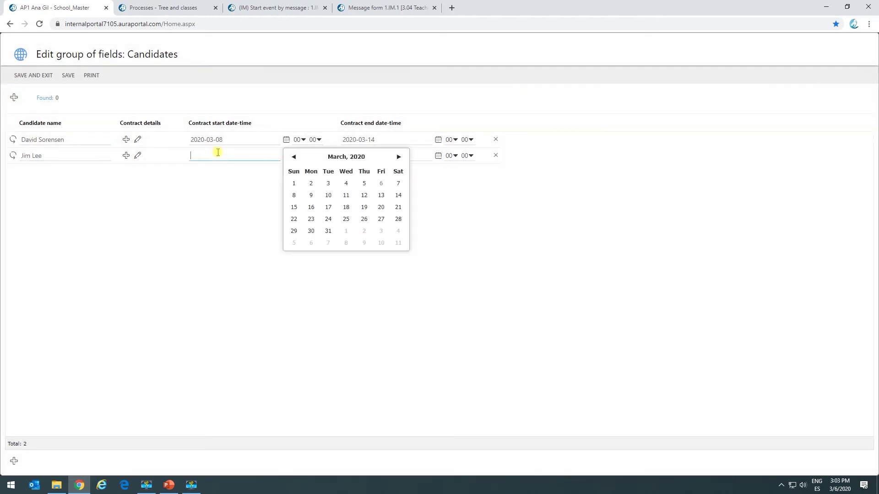
pyautogui.click(294, 207)
pyautogui.click(438, 158)
pyautogui.click(439, 159)
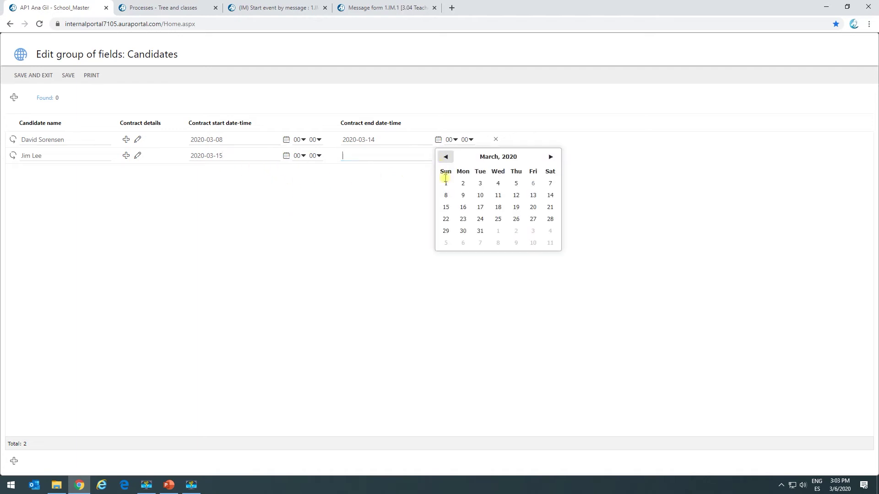
pyautogui.click(549, 208)
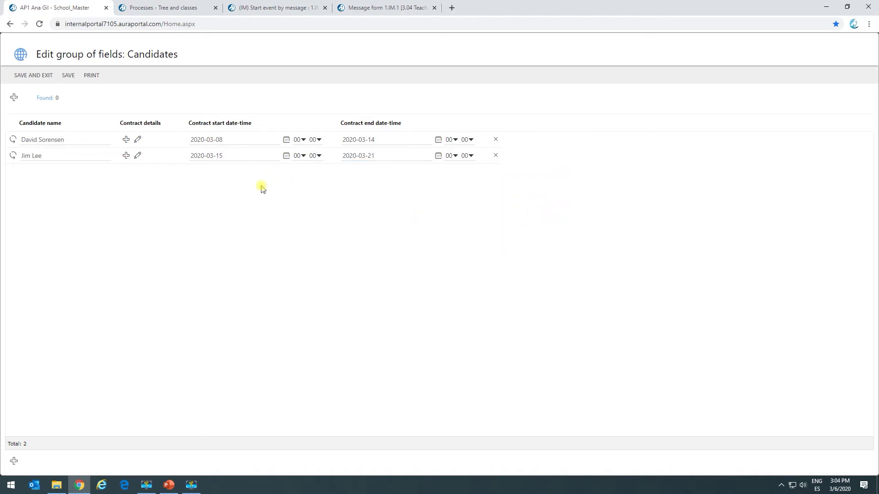
pyautogui.click(34, 79)
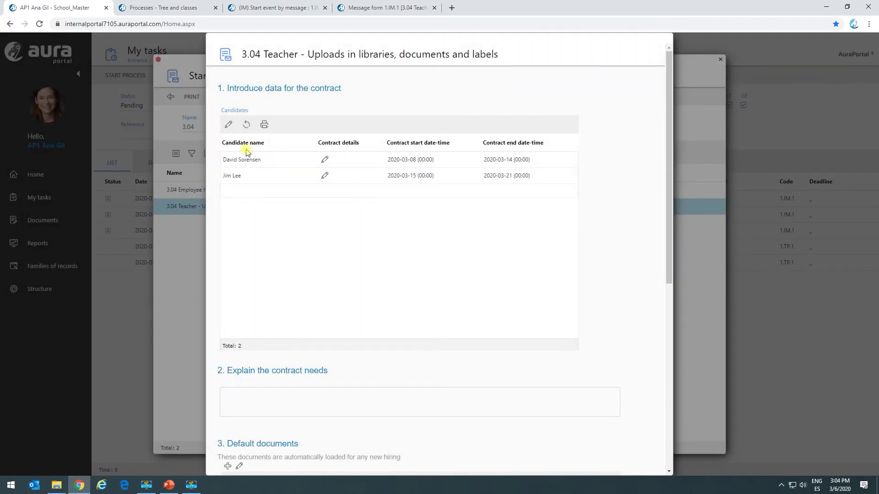
# Replace the 'Explain the contract needs' placeholder with the pasted default and personal documents descriptions
pyautogui.scroll(-2, 304, 255)
pyautogui.click(263, 330)
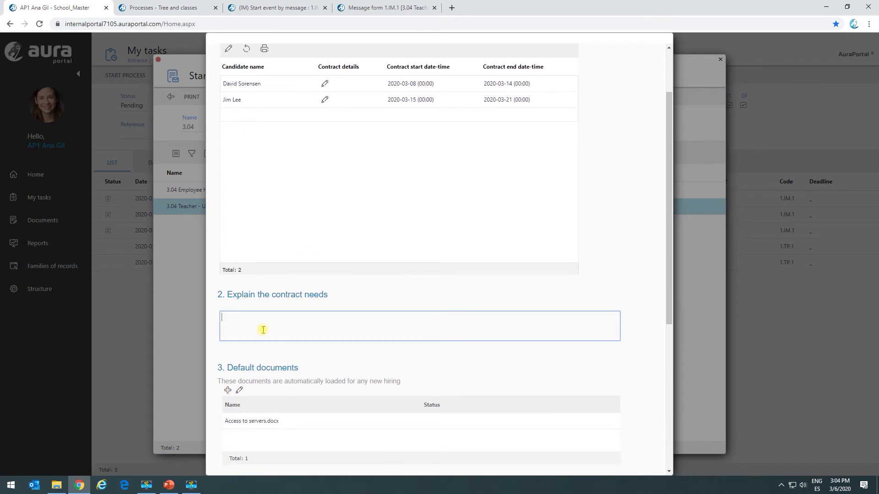
pyautogui.moveTo(220, 381); pyautogui.dragTo(409, 385)
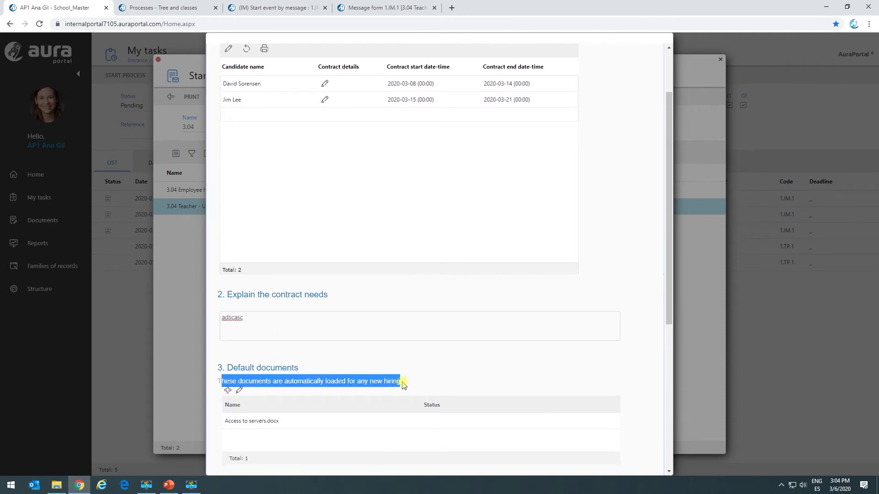
pyautogui.click(295, 326)
pyautogui.hotkey('ctrl', 'a')
pyautogui.hotkey('ctrl', 'v')
pyautogui.scroll(2, 340, 298)
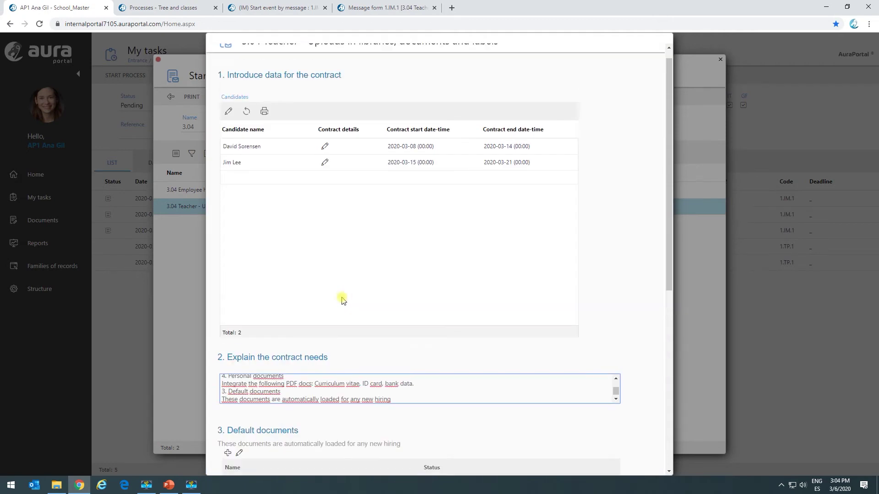
pyautogui.scroll(-6, 292, 295)
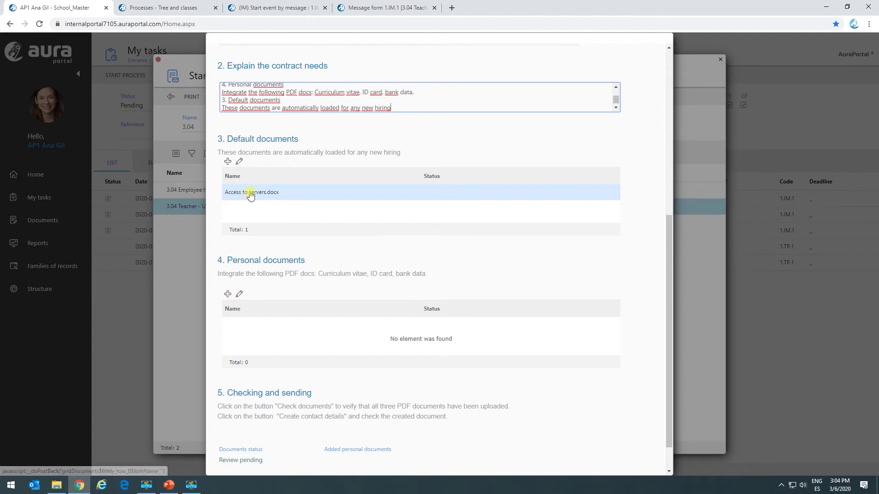
pyautogui.scroll(2, 251, 190)
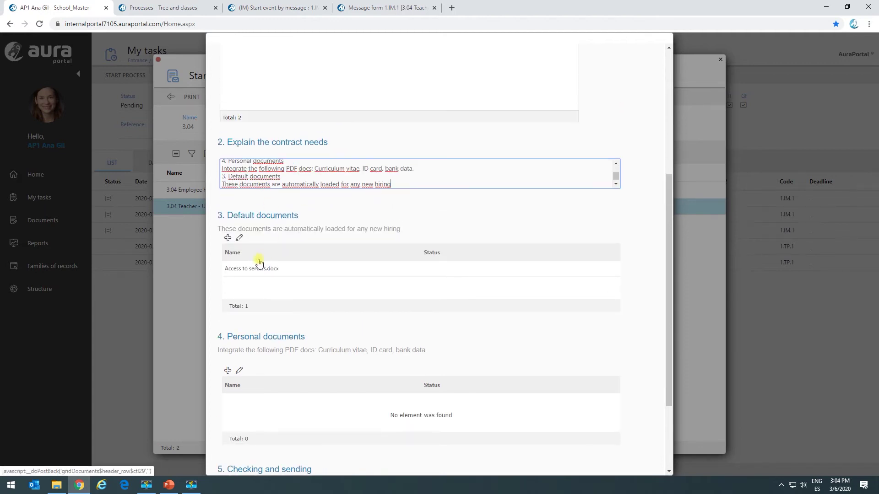
pyautogui.hotkey('ctrl', 'shift', 'Tab')
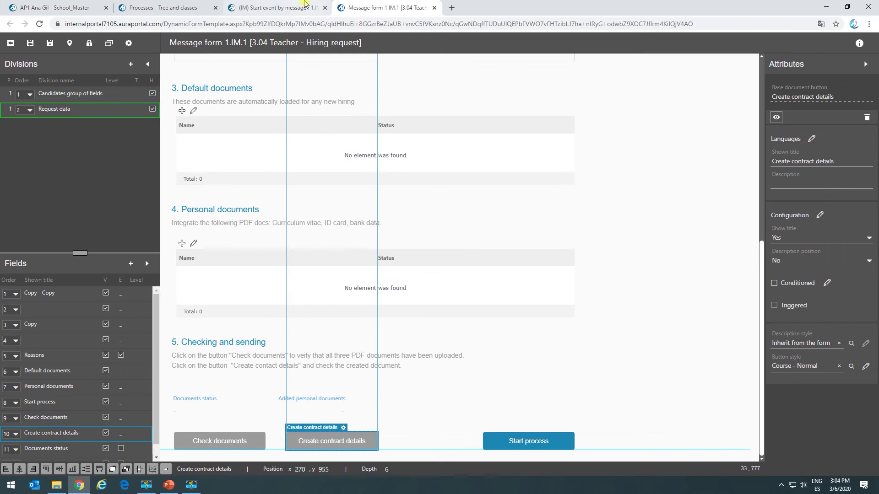
pyautogui.hotkey('ctrl', 'shift', 'Tab')
pyautogui.moveTo(272, 101); pyautogui.dragTo(312, 101)
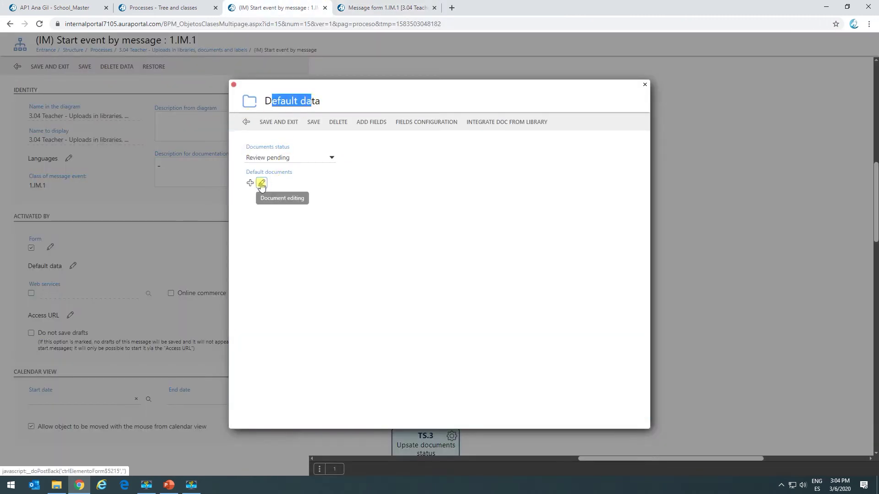
pyautogui.click(361, 8)
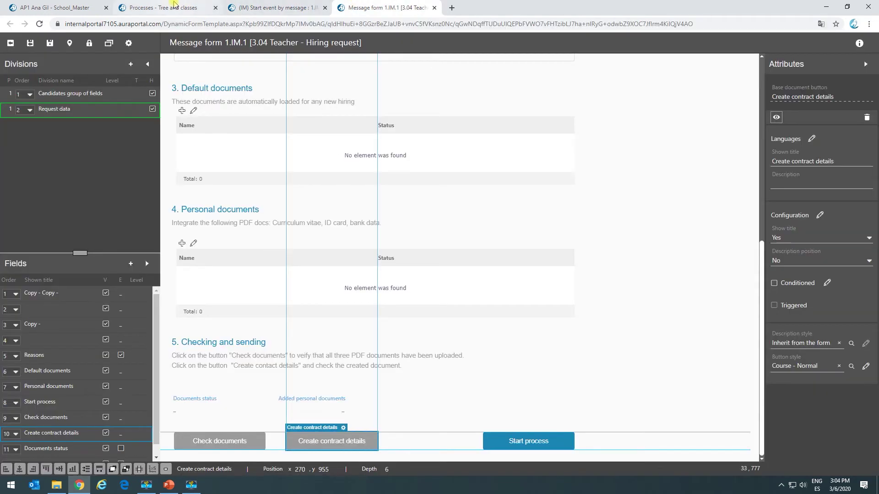
pyautogui.click(174, 7)
pyautogui.click(93, 5)
pyautogui.scroll(-2, 251, 236)
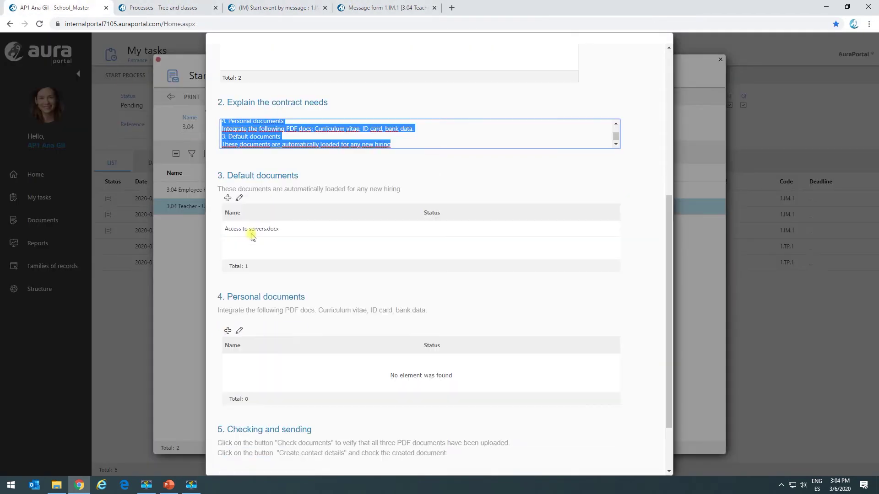
# Review the Personal documents requirements, highlighting the Curriculum vitae item
pyautogui.scroll(-1, 240, 263)
pyautogui.moveTo(233, 224); pyautogui.dragTo(282, 225)
pyautogui.click(222, 238)
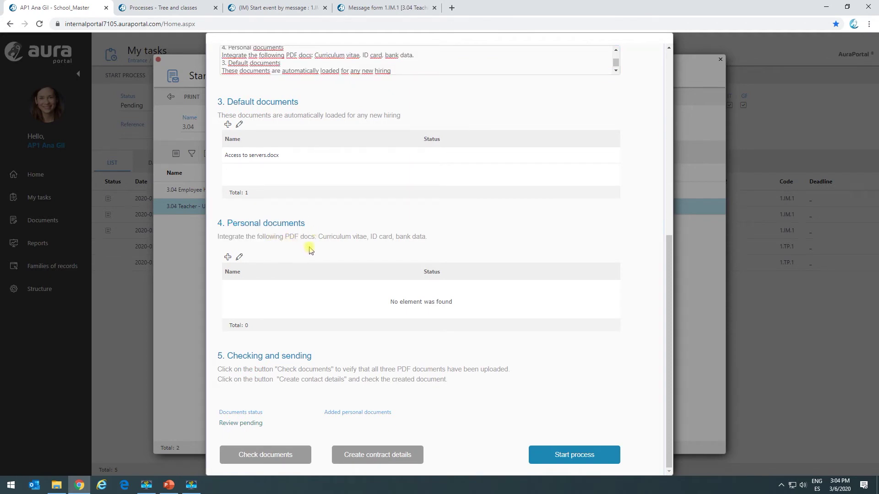
pyautogui.moveTo(331, 239); pyautogui.dragTo(402, 236)
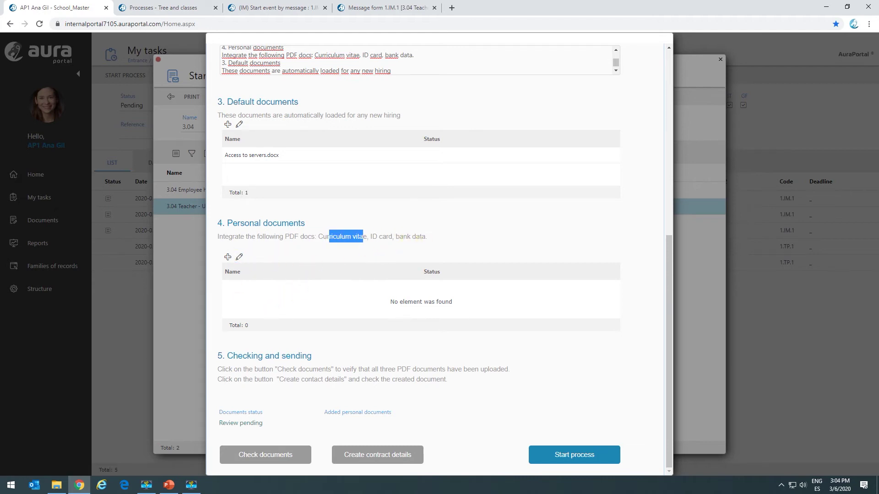
# Upload the bank details, ID and CV PDFs from the desktop folder into Personal documents
pyautogui.hotkey('alt', 'Tab')
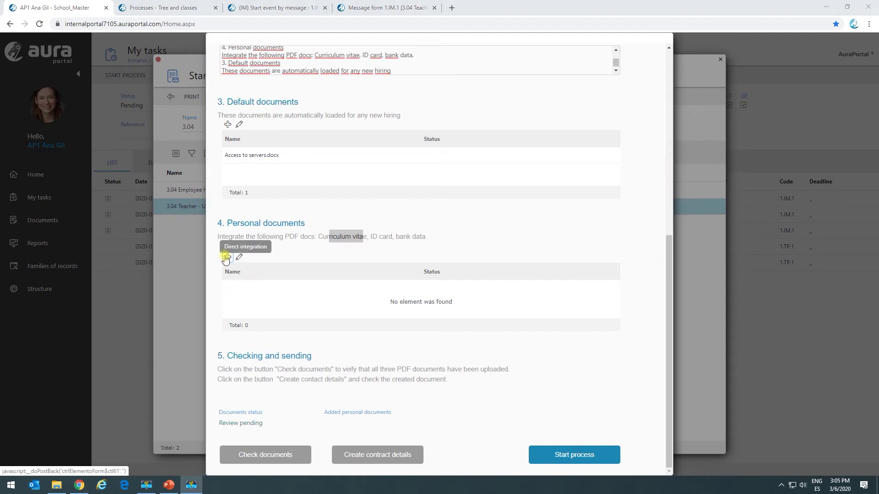
pyautogui.click(226, 259)
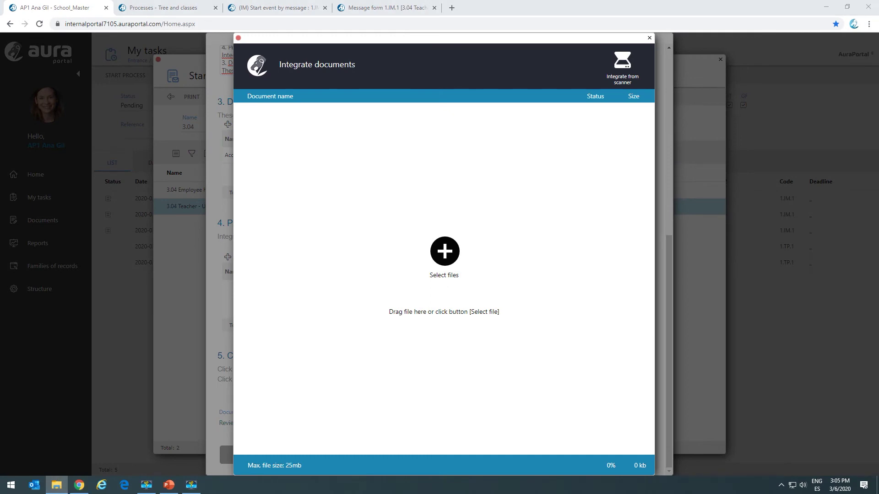
pyautogui.click(56, 484)
pyautogui.moveTo(55, 167); pyautogui.dragTo(382, 312)
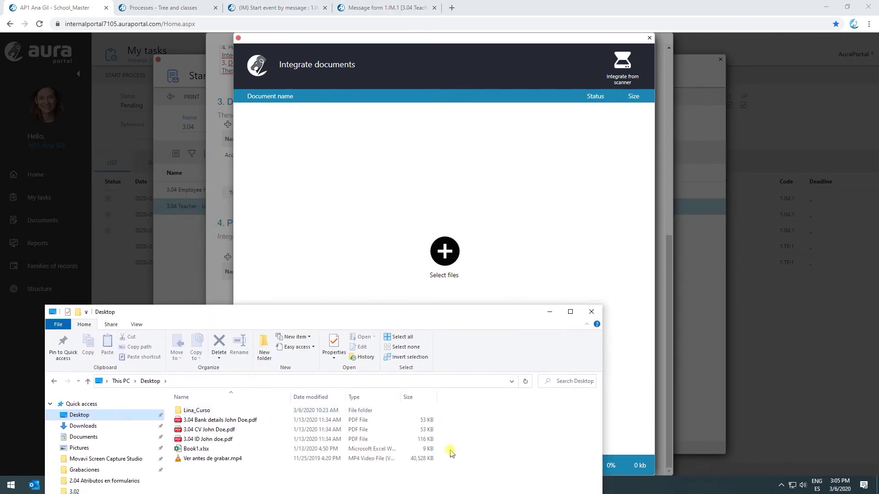
pyautogui.moveTo(453, 446); pyautogui.dragTo(222, 433)
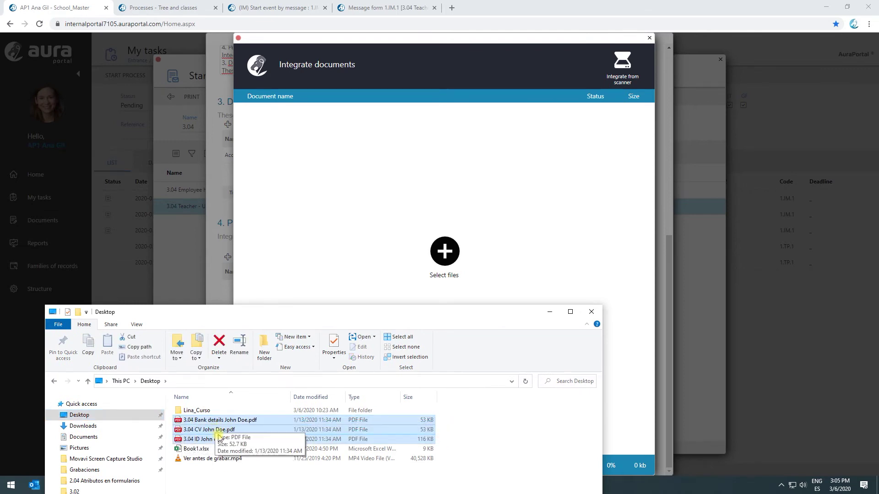
pyautogui.moveTo(214, 432); pyautogui.dragTo(359, 232)
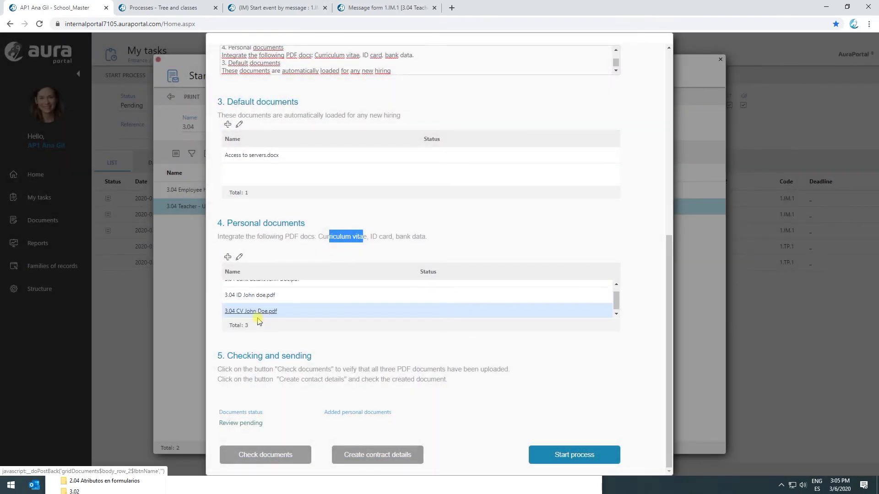
pyautogui.moveTo(241, 359); pyautogui.dragTo(287, 377)
# Run the document check and confirm it reports 3 added personal documents
pyautogui.click(287, 378)
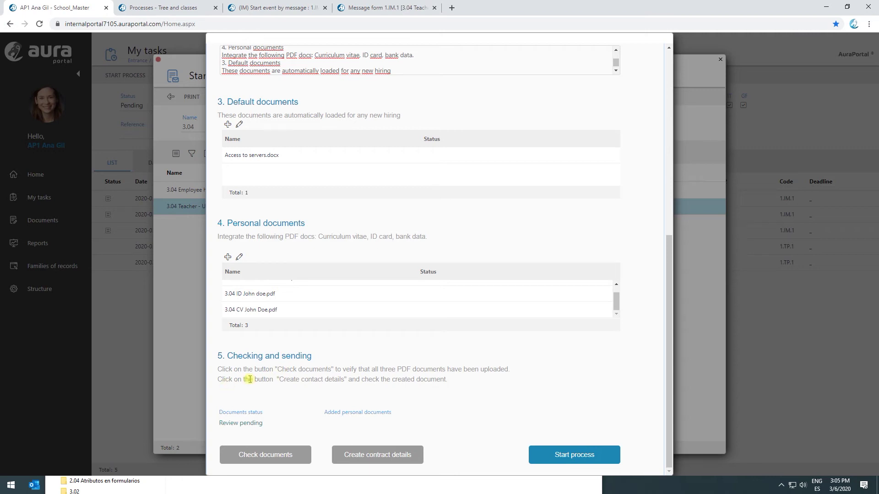
pyautogui.click(270, 460)
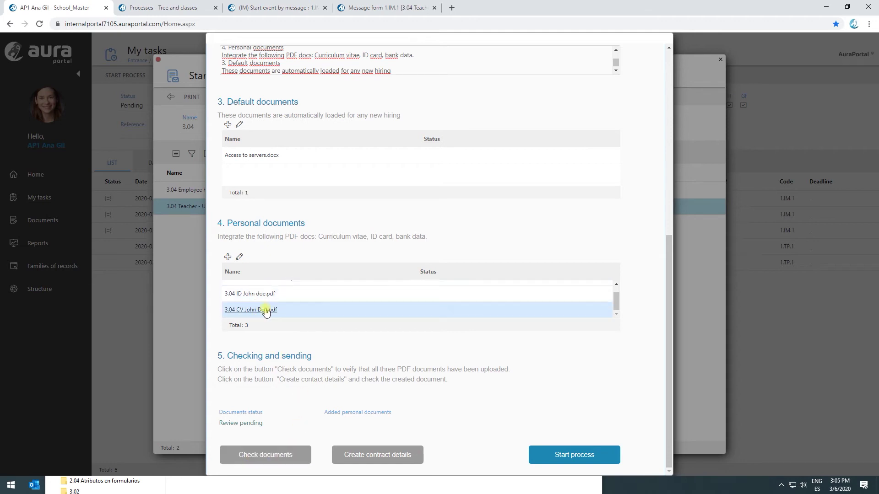
pyautogui.scroll(2, 259, 308)
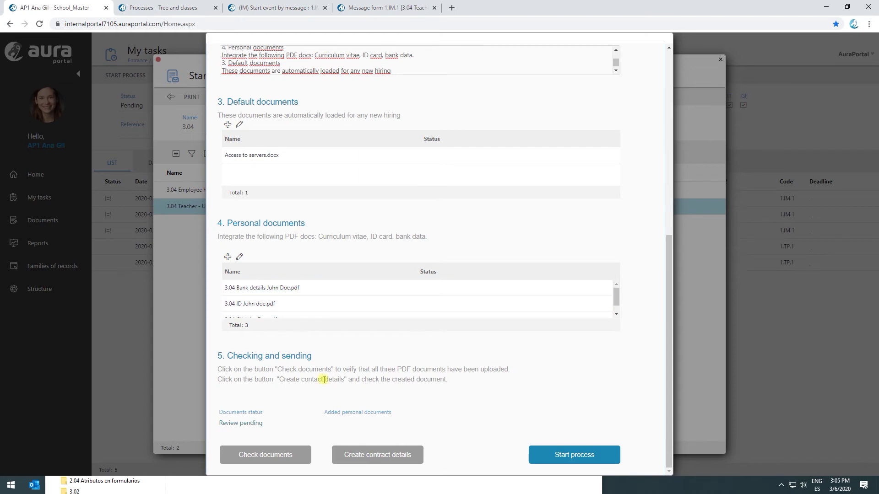
pyautogui.click(281, 458)
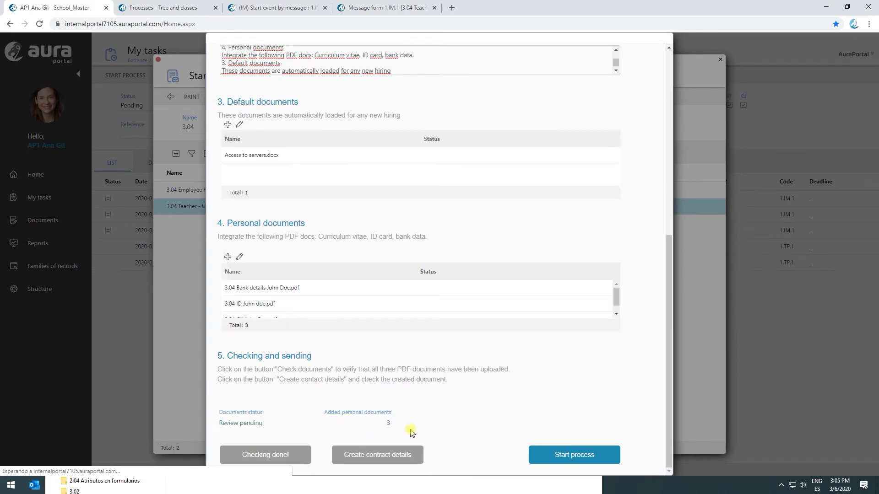
pyautogui.click(391, 461)
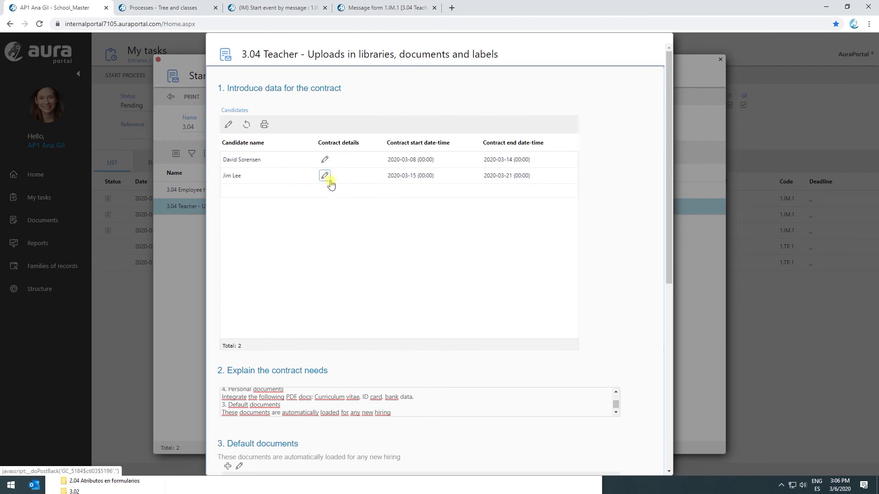
# Inspect both candidates' empty contract details, then bring up the four-type Base documents list
pyautogui.click(326, 159)
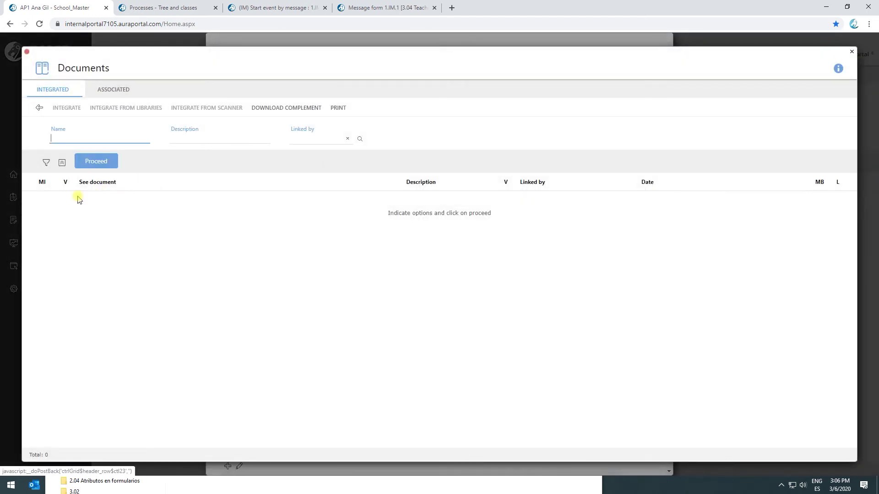
pyautogui.click(39, 108)
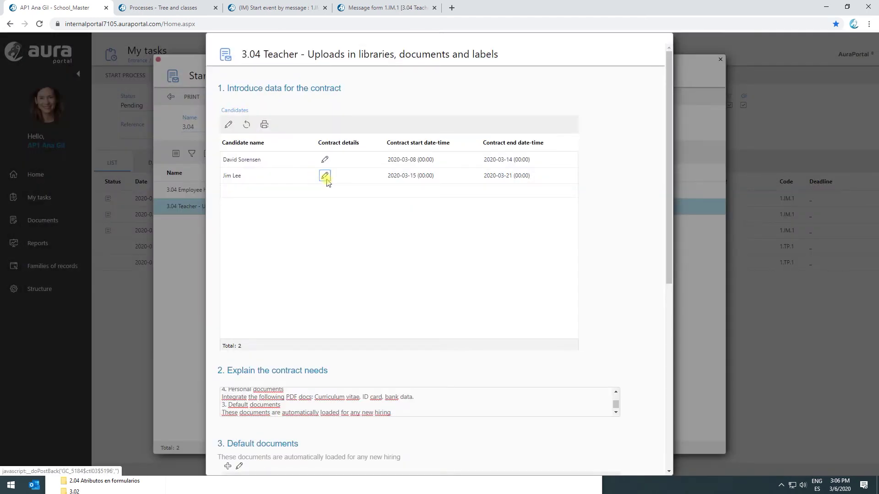
pyautogui.click(325, 176)
pyautogui.click(39, 108)
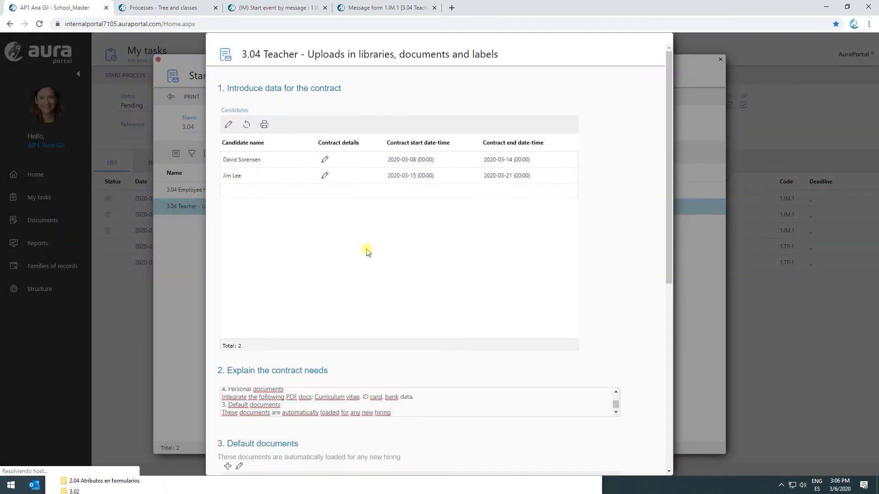
pyautogui.scroll(-7, 440, 425)
pyautogui.click(383, 460)
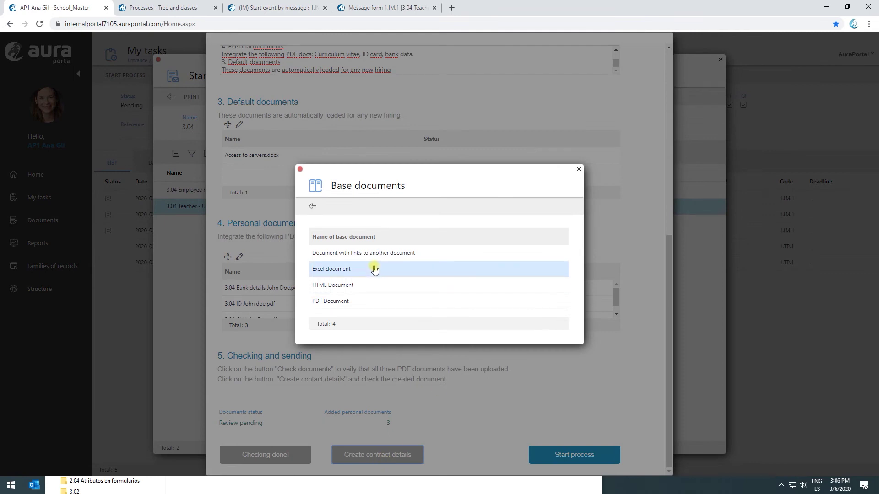
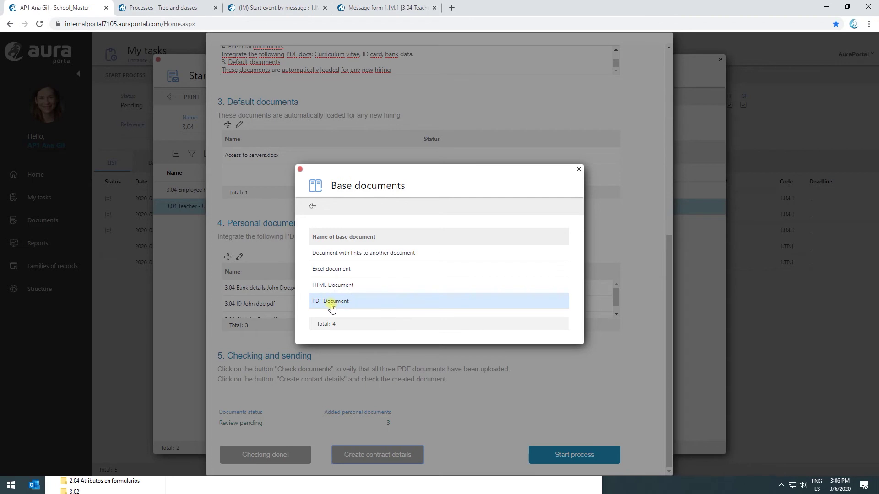
# Generate documents from the PDF Document template and view the first candidate's PDF Document.pdf in a new tab
pyautogui.click(333, 308)
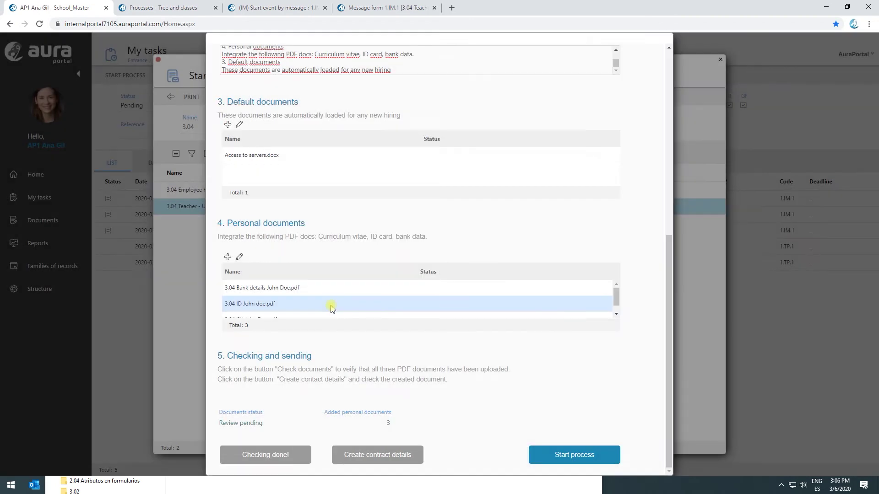
pyautogui.scroll(8, 399, 357)
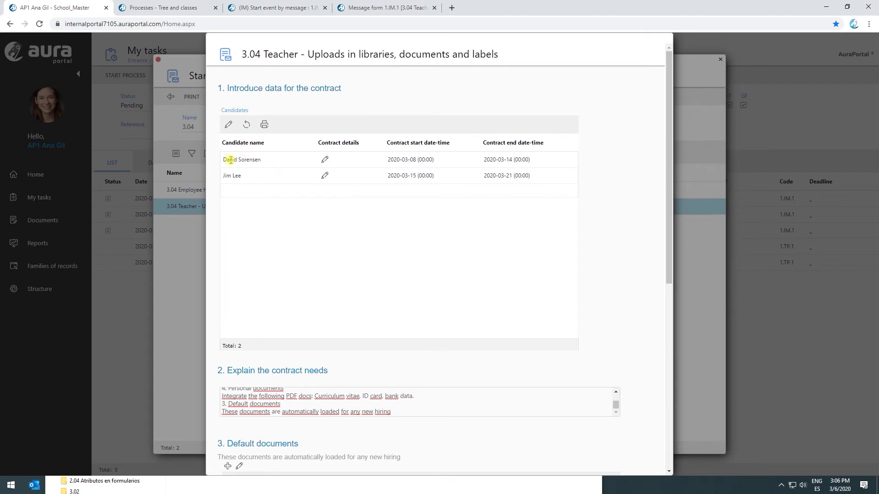
pyautogui.moveTo(225, 159); pyautogui.dragTo(309, 161)
pyautogui.click(324, 159)
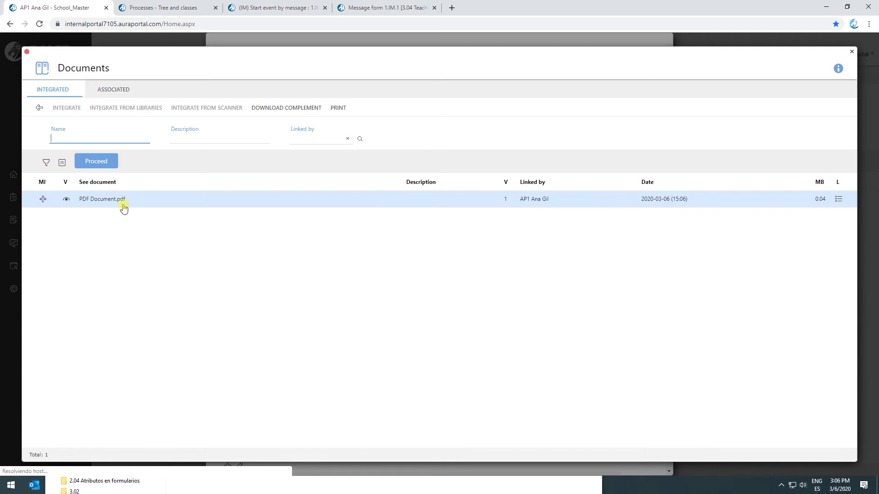
pyautogui.click(65, 201)
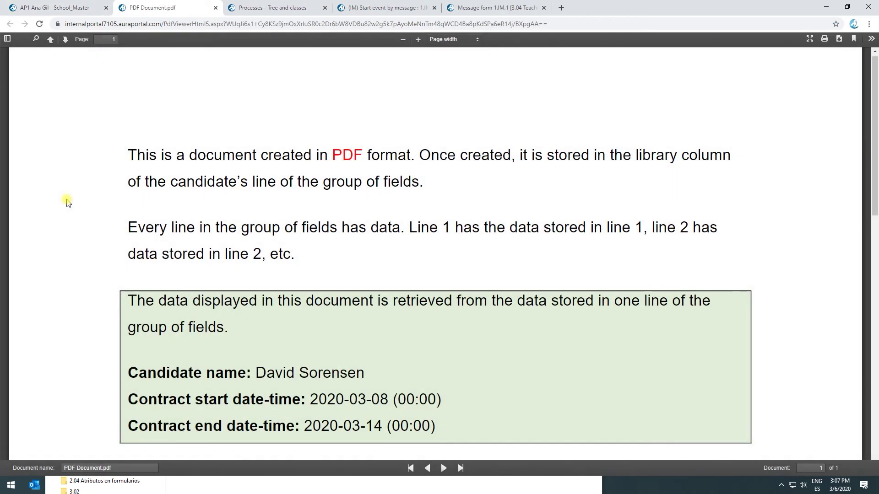
# Read the PDF's explanation of the format, library storage and the group of fields' Line 1
pyautogui.moveTo(176, 152); pyautogui.dragTo(362, 182)
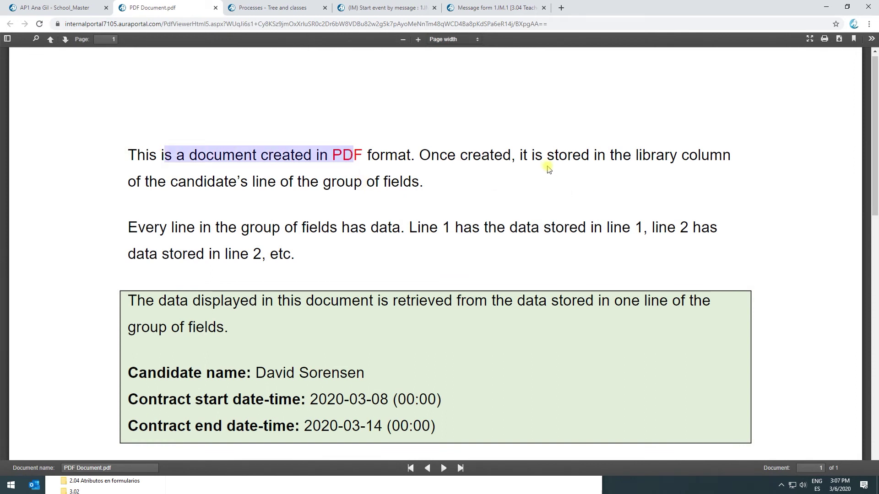
pyautogui.moveTo(548, 161); pyautogui.dragTo(697, 167)
pyautogui.click(658, 182)
pyautogui.moveTo(170, 183); pyautogui.dragTo(228, 188)
pyautogui.moveTo(156, 225); pyautogui.dragTo(323, 225)
pyautogui.click(332, 263)
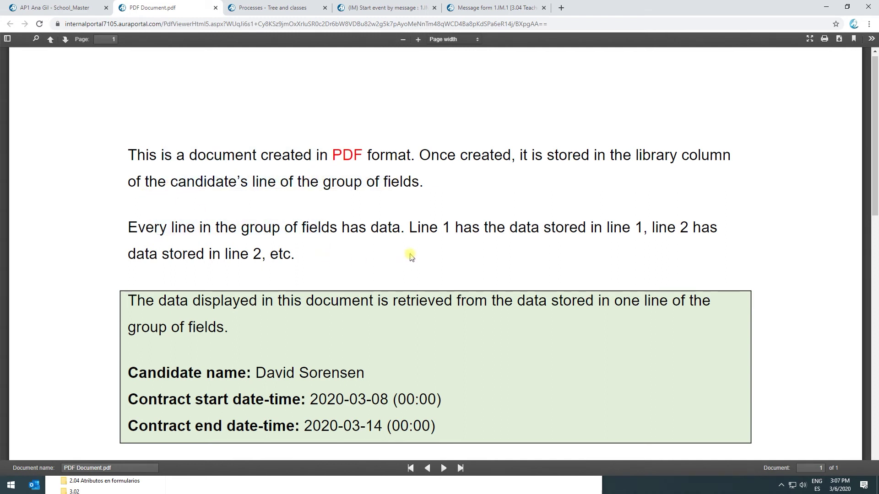
pyautogui.moveTo(409, 228); pyautogui.dragTo(652, 226)
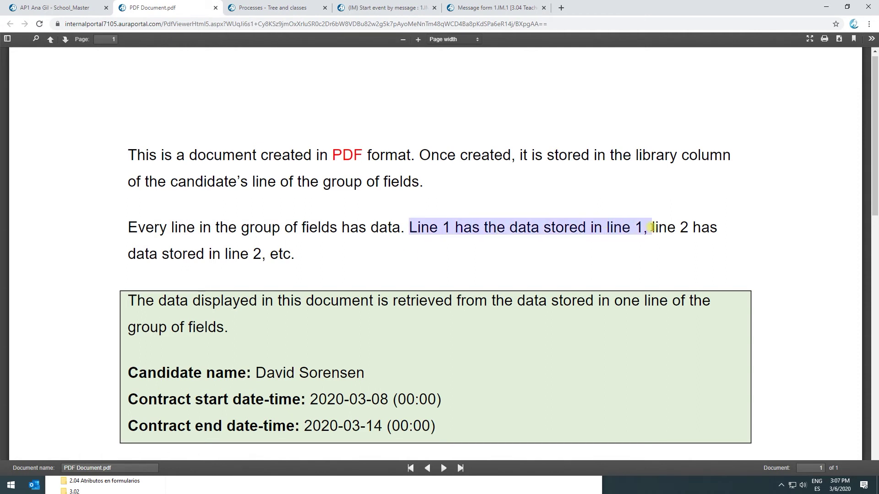
pyautogui.moveTo(266, 259); pyautogui.dragTo(300, 257)
pyautogui.click(275, 264)
# Check that the PDF shows the first candidate's full name and contract start and end dates
pyautogui.scroll(-3, 276, 265)
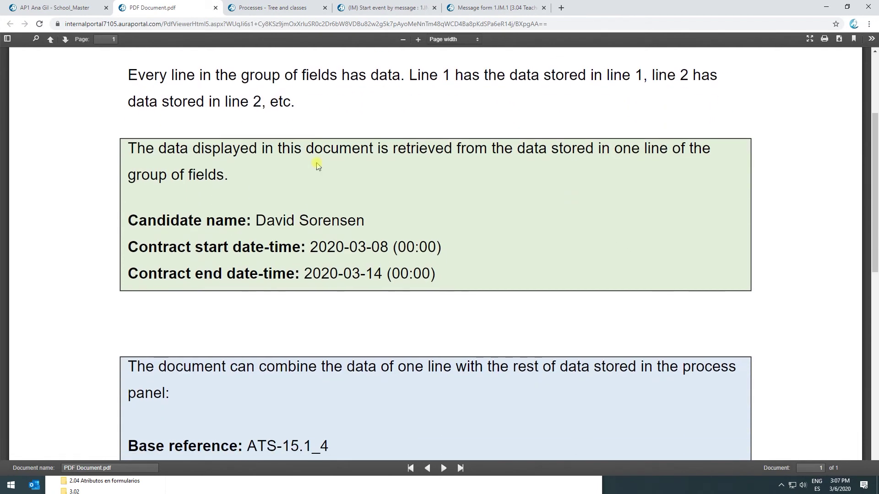
pyautogui.moveTo(146, 145); pyautogui.dragTo(330, 220)
pyautogui.moveTo(232, 179); pyautogui.dragTo(217, 175)
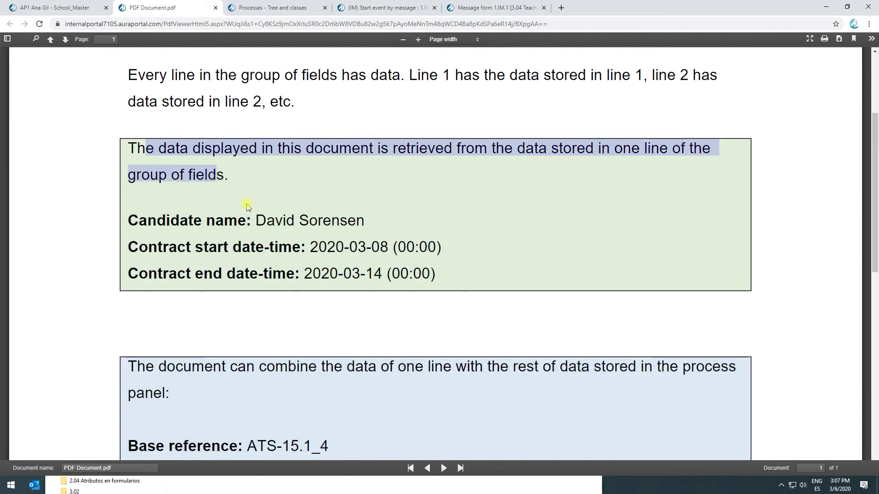
pyautogui.moveTo(312, 248); pyautogui.dragTo(439, 253)
pyautogui.moveTo(317, 276); pyautogui.dragTo(349, 271)
pyautogui.click(302, 225)
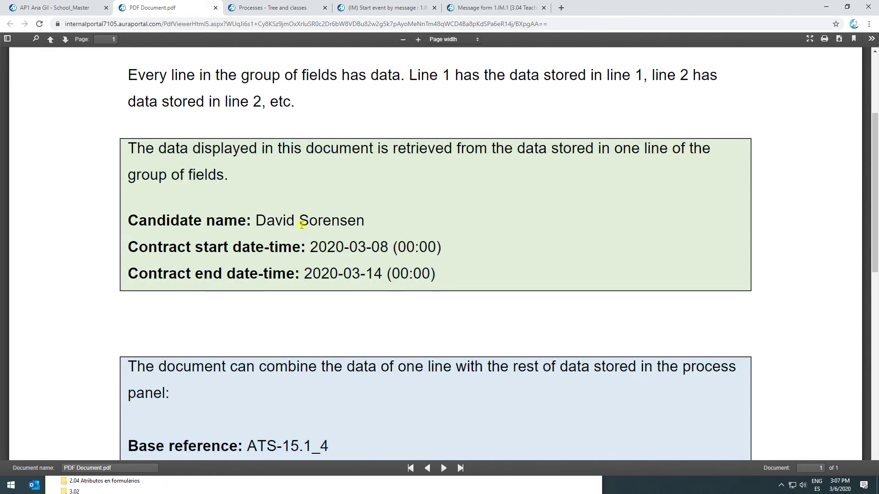
pyautogui.moveTo(258, 221)
pyautogui.mouseDown()
pyautogui.moveTo(373, 222)
pyautogui.moveTo(299, 215)
pyautogui.moveTo(269, 224)
pyautogui.mouseUp()
pyautogui.click(370, 221)
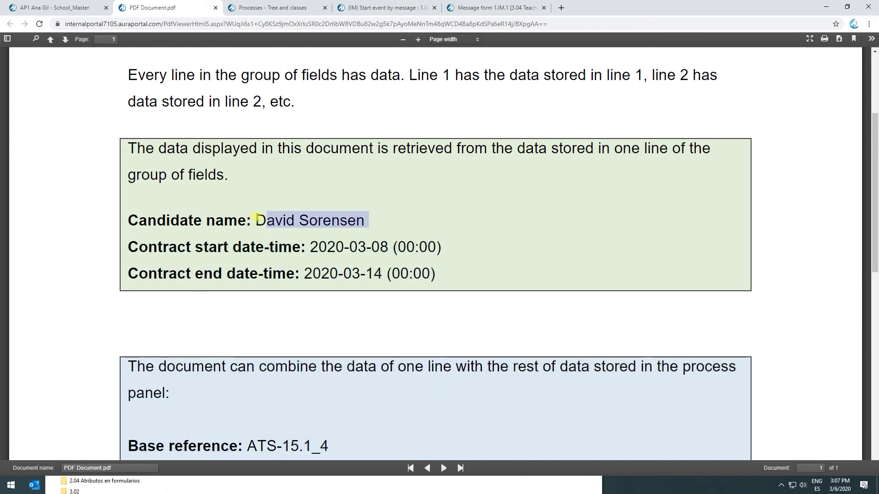
pyautogui.click(258, 221)
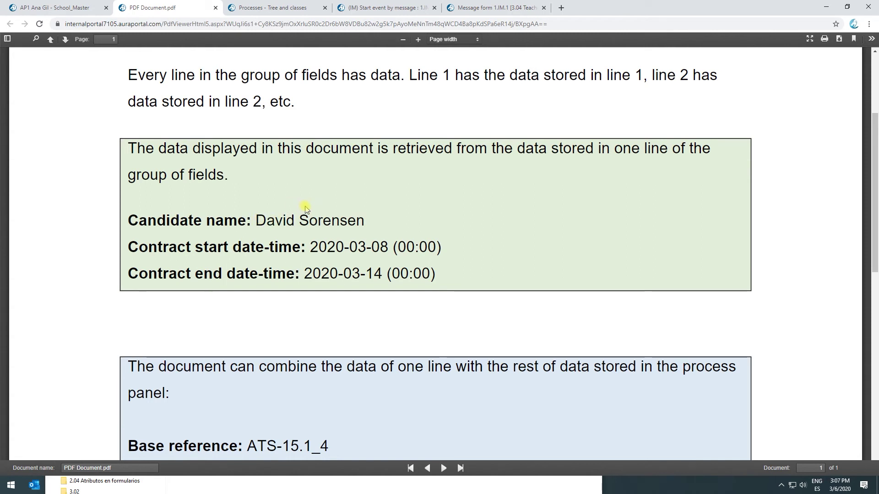
pyautogui.moveTo(273, 220); pyautogui.dragTo(364, 221)
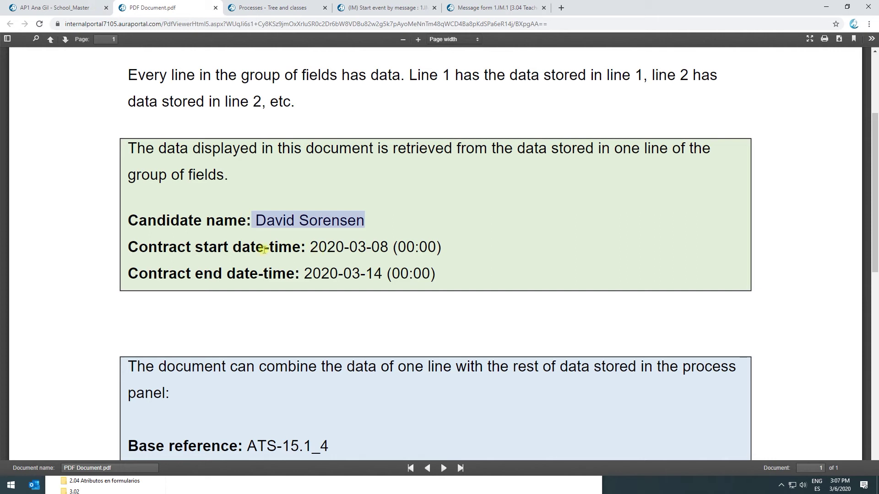
pyautogui.moveTo(390, 247); pyautogui.dragTo(365, 247)
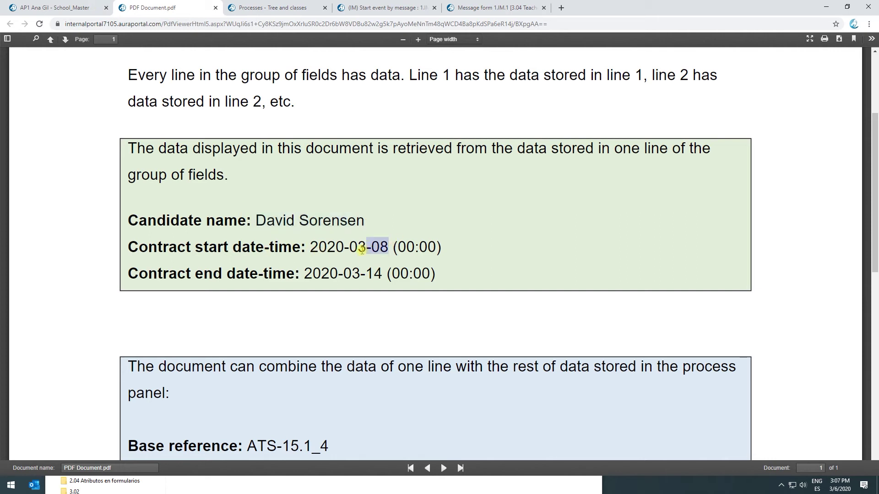
# In the portal, close the Documents window and compare the candidates table's names and start dates
pyautogui.click(62, 9)
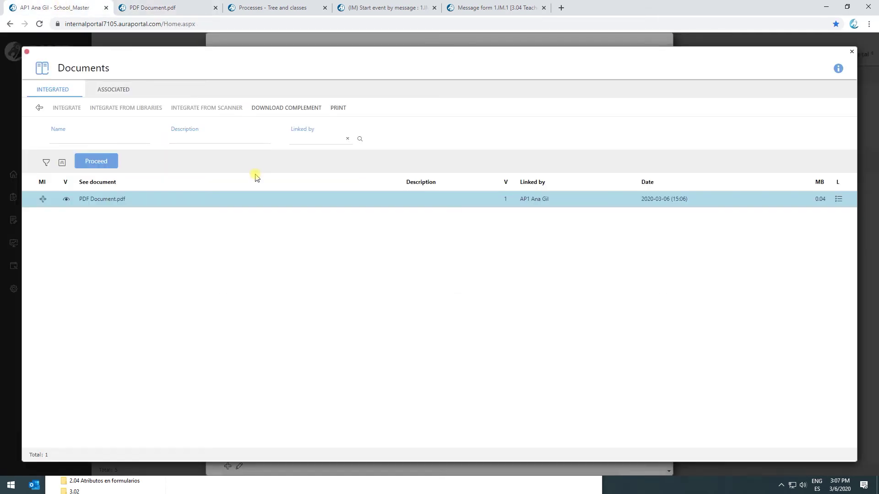
pyautogui.click(39, 109)
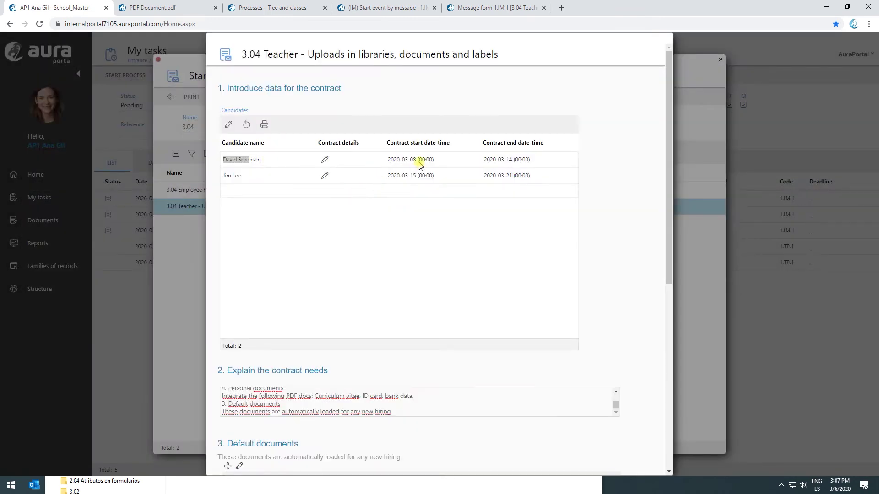
pyautogui.moveTo(396, 159); pyautogui.dragTo(532, 176)
pyautogui.moveTo(253, 178); pyautogui.dragTo(235, 177)
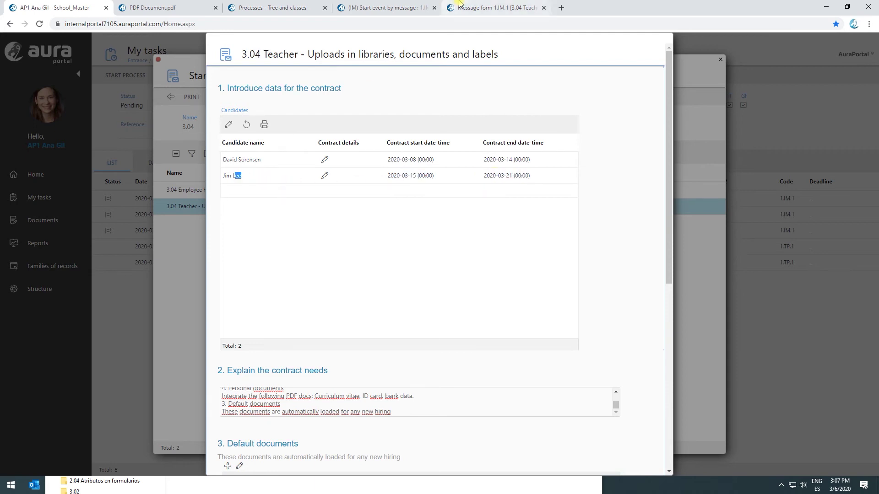
pyautogui.click(473, 5)
pyautogui.click(364, 8)
pyautogui.click(280, 8)
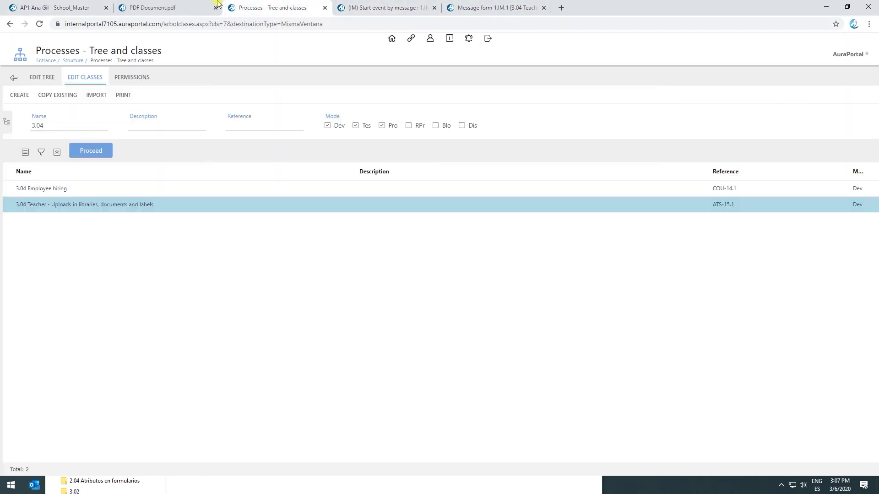
pyautogui.click(132, 9)
# Verify the Base reference value in the PDF, then close the PDF Document tab
pyautogui.scroll(-3, 318, 294)
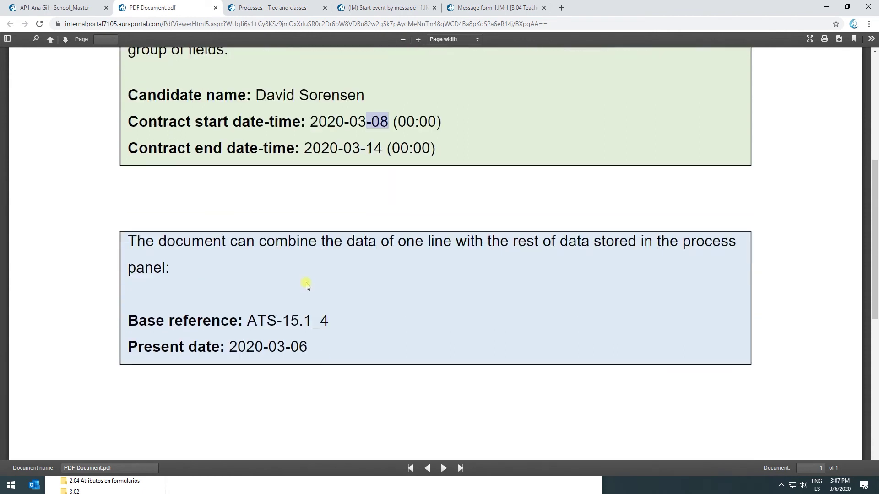
pyautogui.click(139, 210)
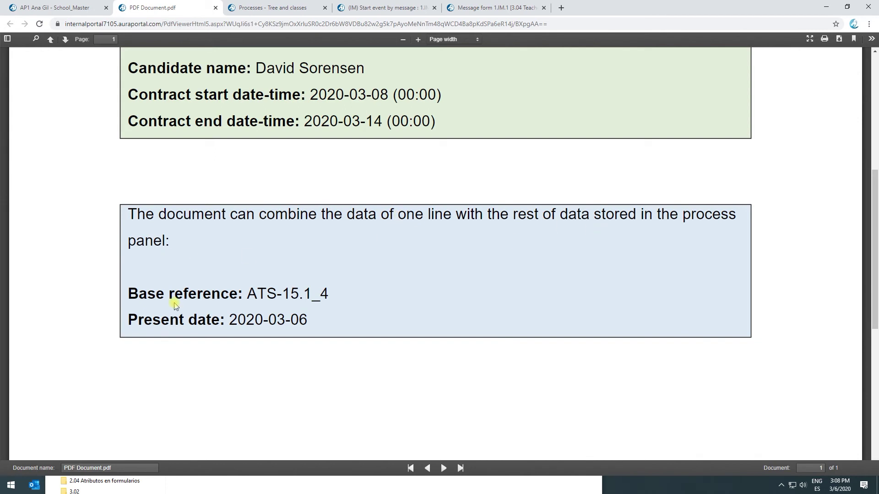
pyautogui.moveTo(251, 294); pyautogui.dragTo(320, 294)
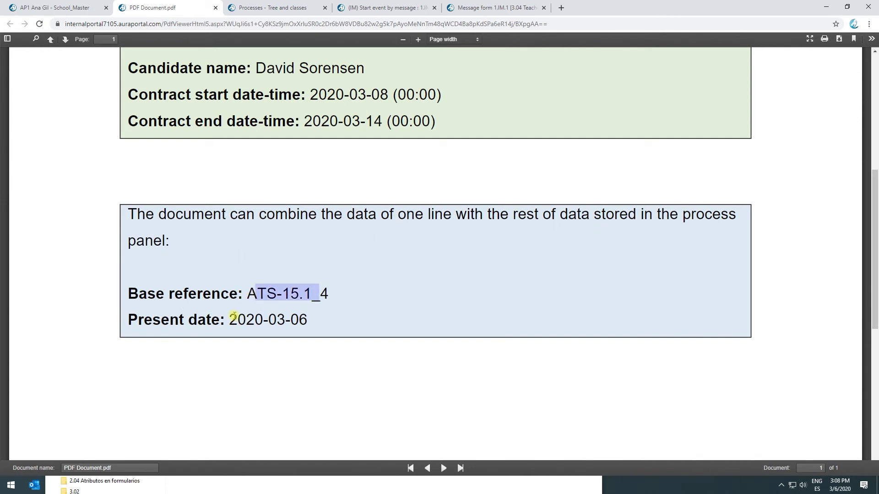
pyautogui.click(234, 320)
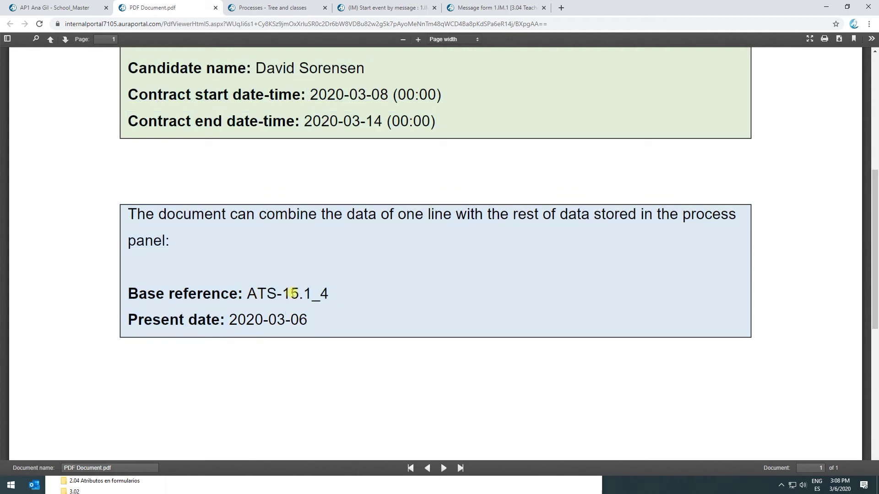
pyautogui.scroll(-5, 383, 238)
pyautogui.scroll(10, 383, 243)
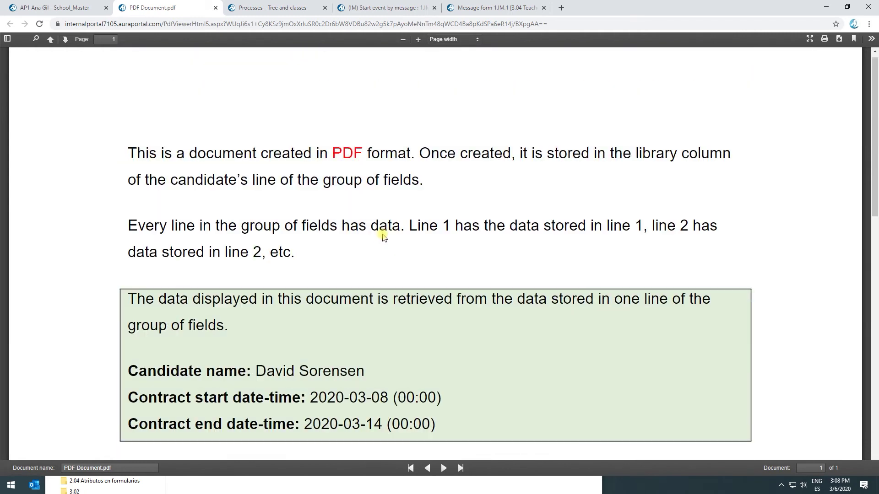
pyautogui.click(215, 8)
# Open the second candidate's contract documents and view their PDF Document.pdf
pyautogui.click(87, 8)
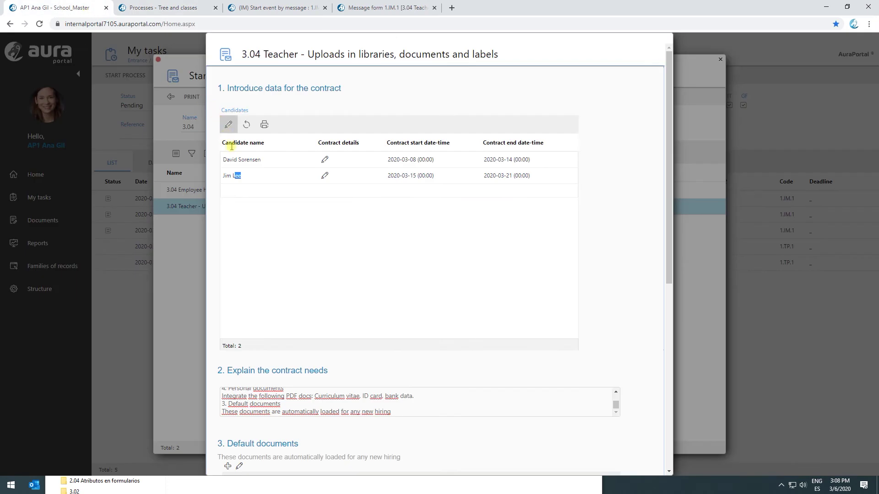
pyautogui.moveTo(228, 160); pyautogui.dragTo(253, 160)
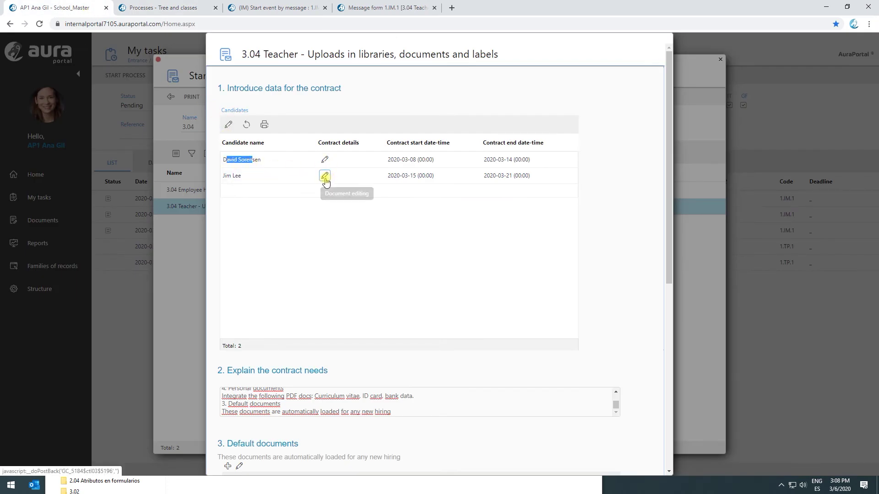
pyautogui.click(325, 177)
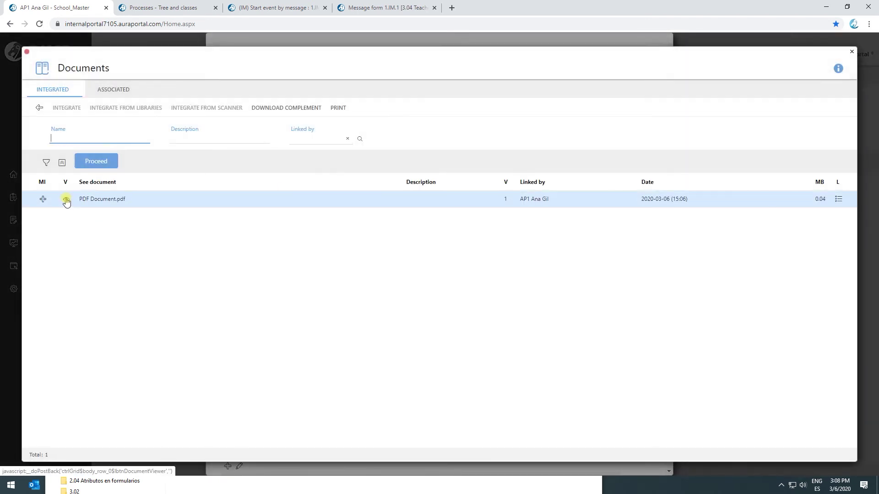
pyautogui.click(66, 199)
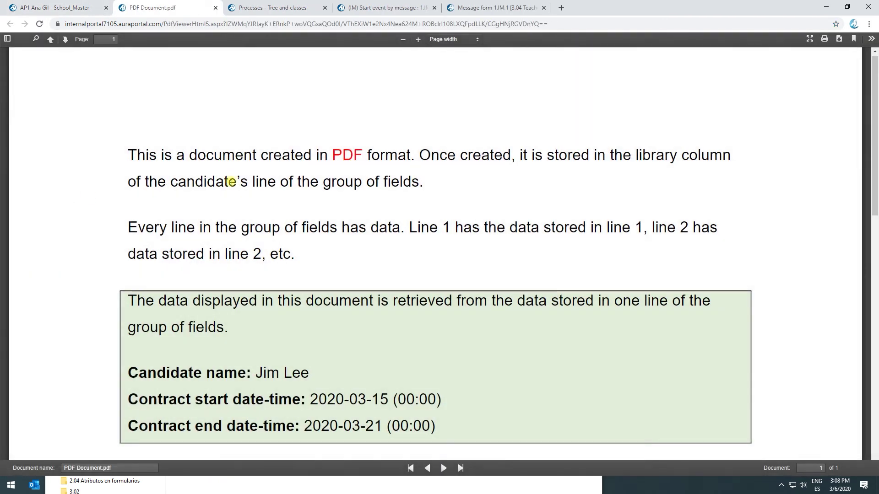
# Confirm the second candidate's name and 2020-03-15 contract start date, then close the preview
pyautogui.scroll(-3, 284, 184)
pyautogui.moveTo(138, 222); pyautogui.dragTo(326, 239)
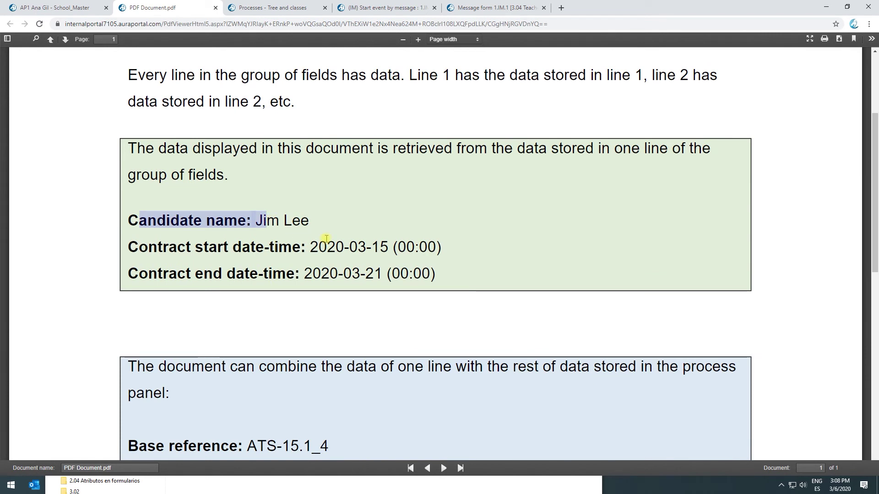
pyautogui.moveTo(267, 222); pyautogui.dragTo(287, 223)
pyautogui.moveTo(328, 247); pyautogui.dragTo(361, 265)
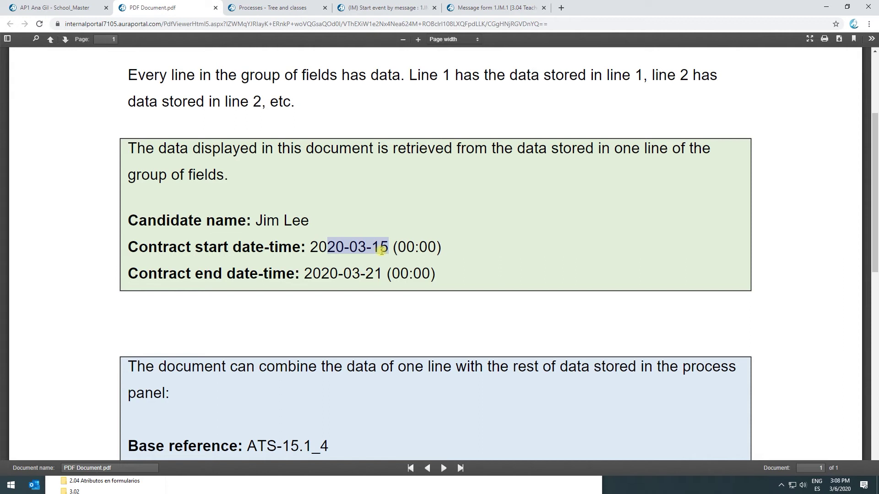
pyautogui.click(216, 8)
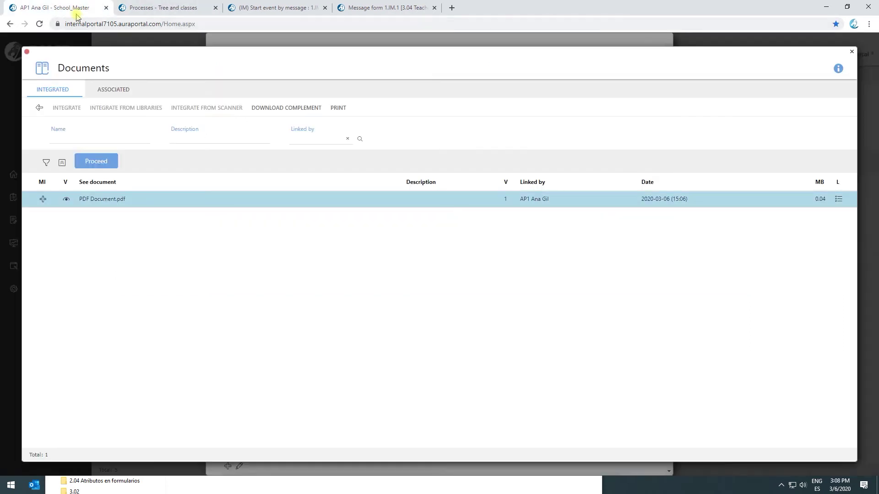
# Close the integrated documents list, scroll the 3.04 Teacher form, and show the Message form 1.IM.1 designer
pyautogui.click(27, 52)
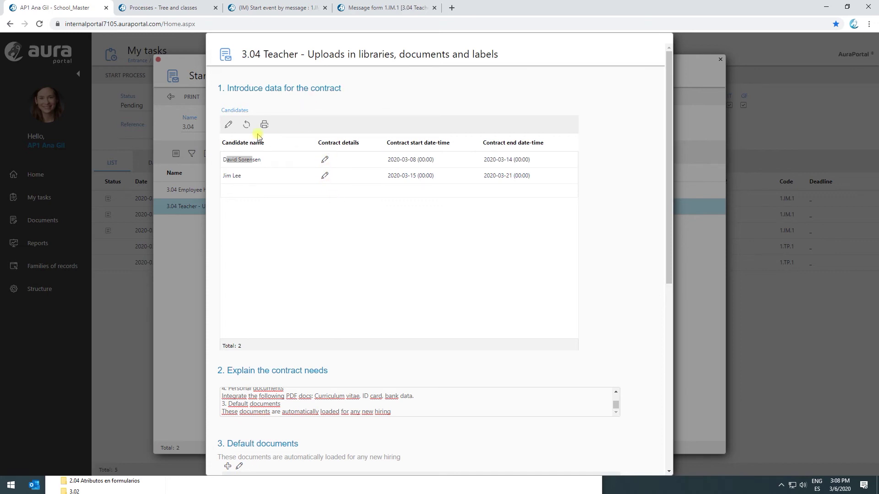
pyautogui.scroll(-8, 434, 242)
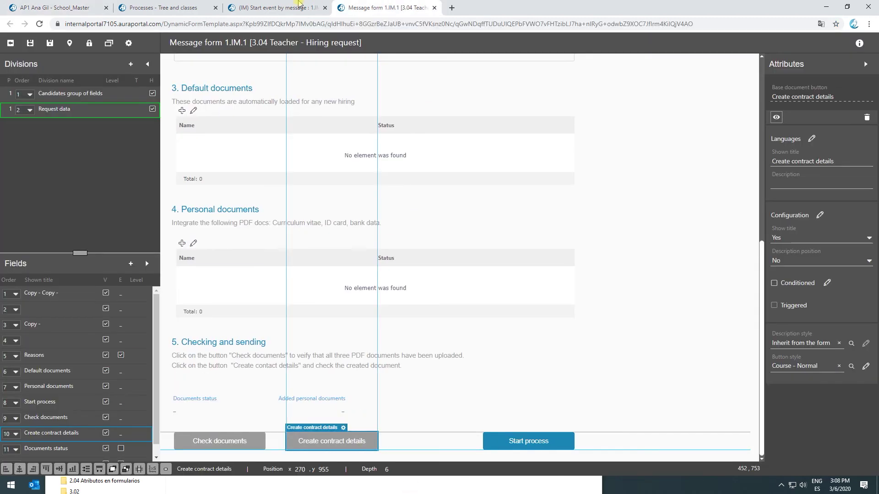
pyautogui.click(395, 7)
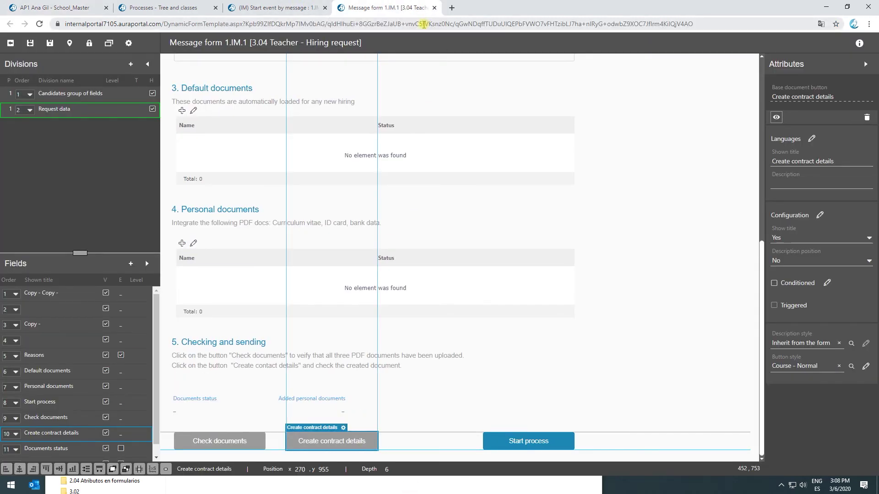
# Close the Default data dialog and return to the 3.04 Teacher process properties page
pyautogui.click(280, 8)
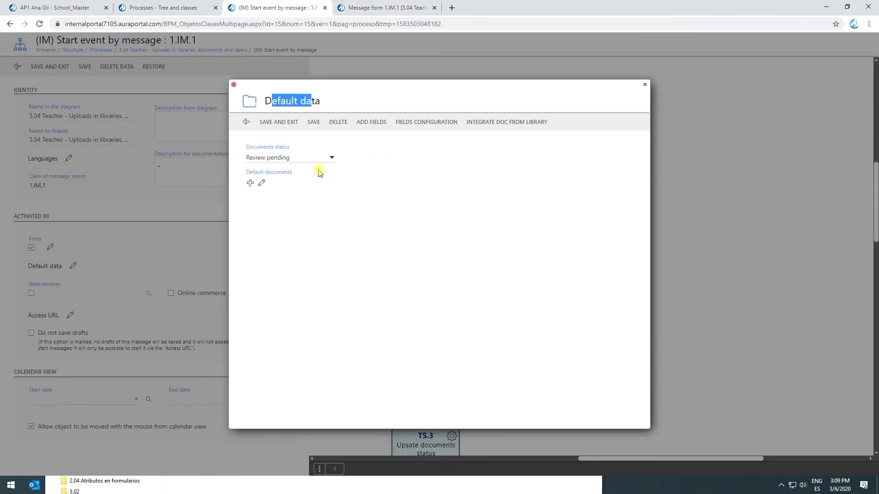
pyautogui.click(234, 85)
pyautogui.click(17, 66)
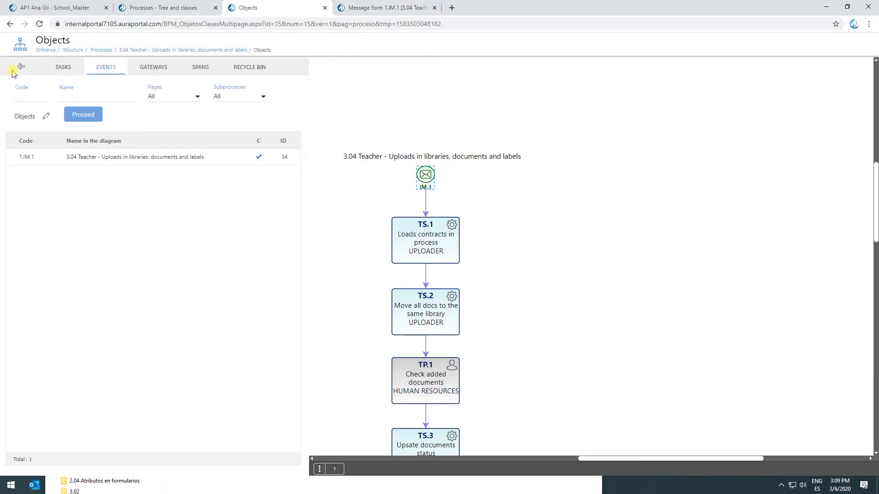
pyautogui.click(21, 67)
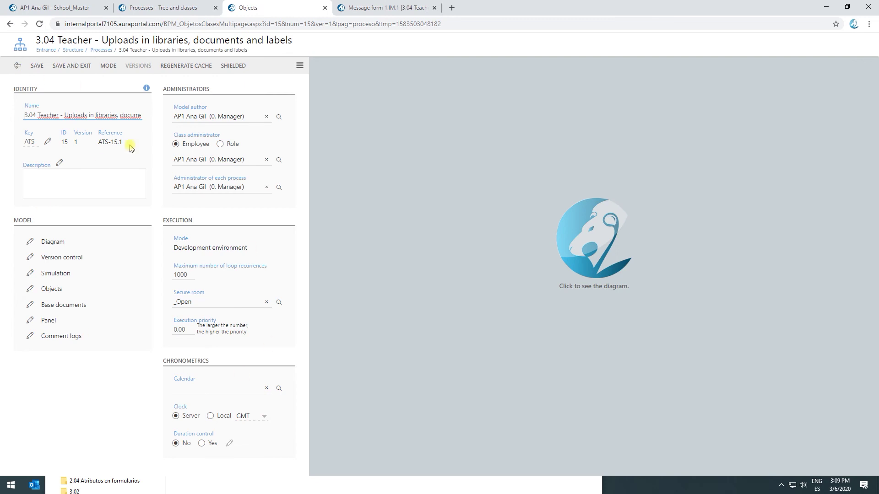
# Open the process's Base documents list from the Model options and start a new base document
pyautogui.click(574, 255)
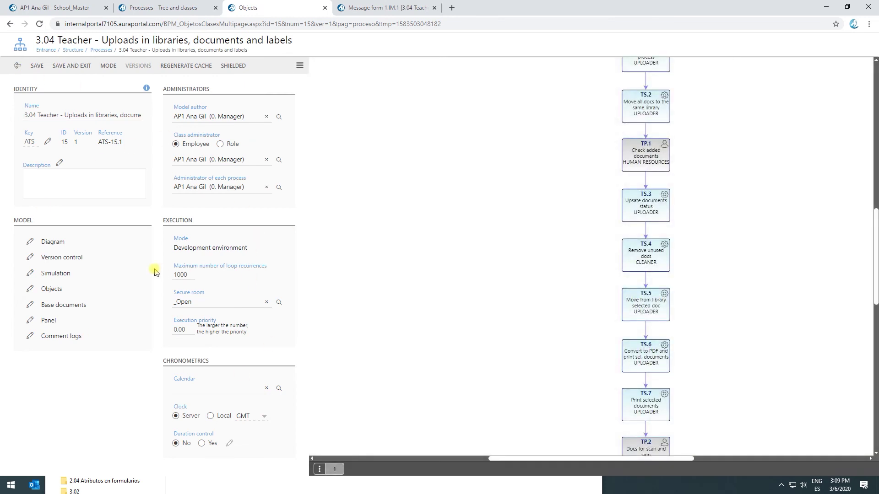
pyautogui.click(61, 304)
pyautogui.click(130, 335)
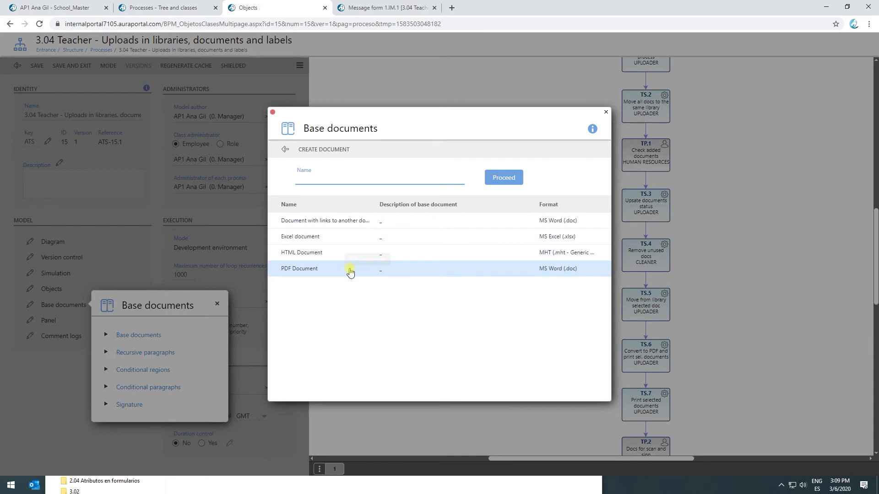
pyautogui.click(316, 155)
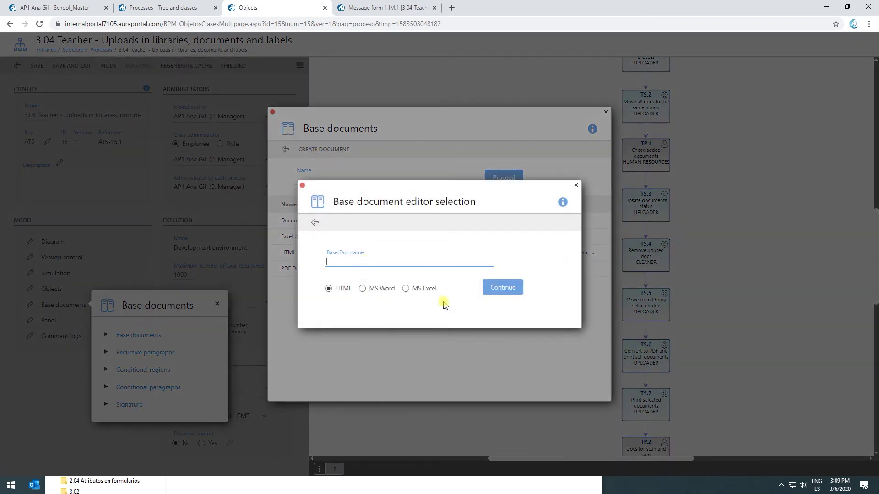
# Create a base document named DEMO with MS Word as its editor
pyautogui.click(330, 289)
pyautogui.click(361, 290)
pyautogui.click(362, 289)
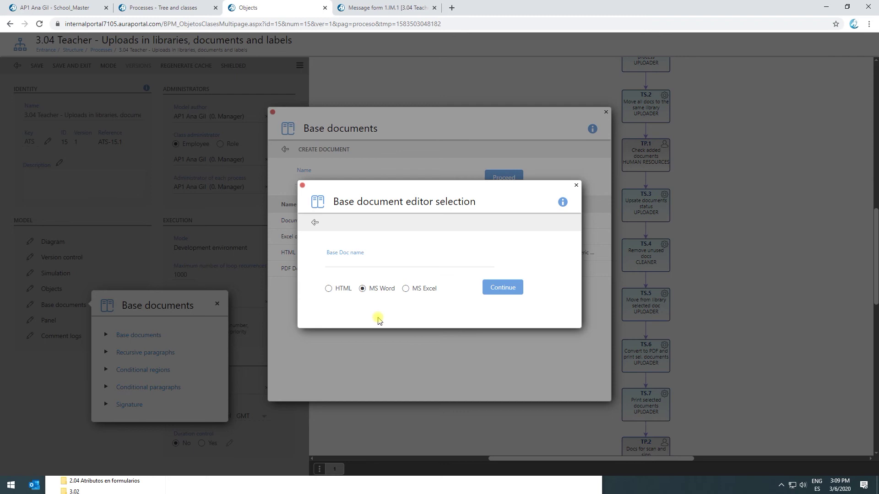
pyautogui.click(384, 264)
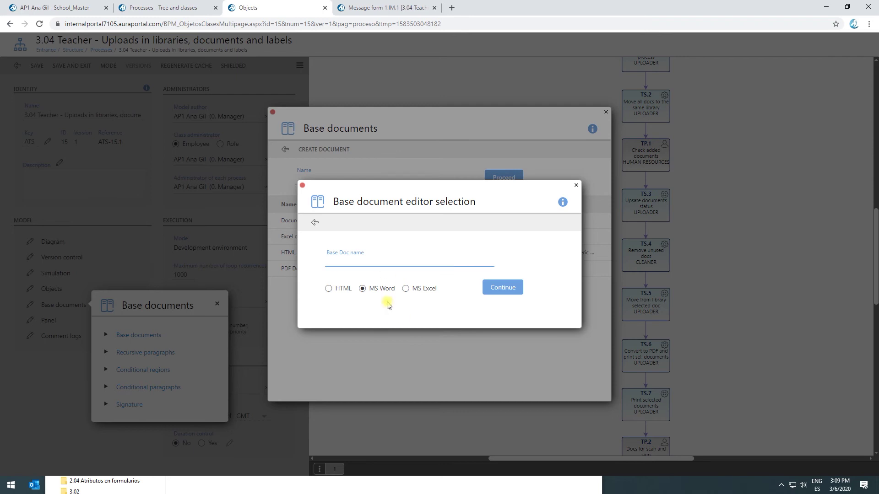
pyautogui.write('DEMO')
pyautogui.click(502, 290)
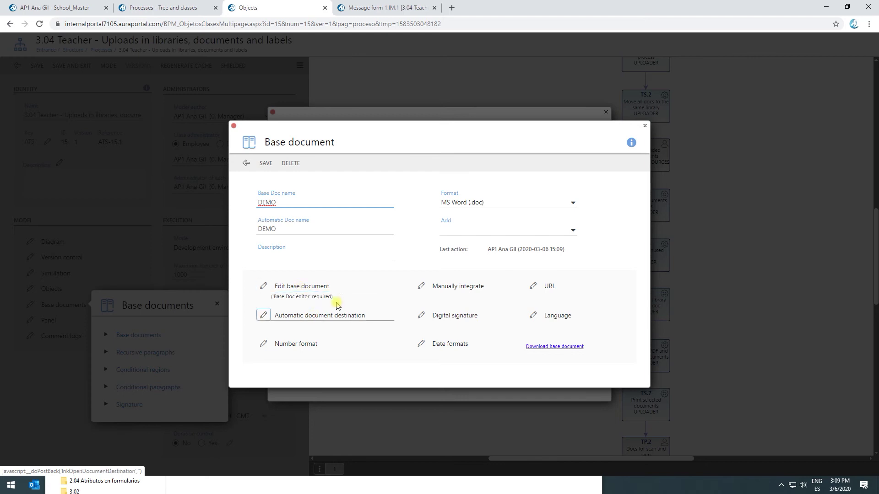
# Open the DEMO base document for editing as DEMO.doc in Word
pyautogui.click(320, 290)
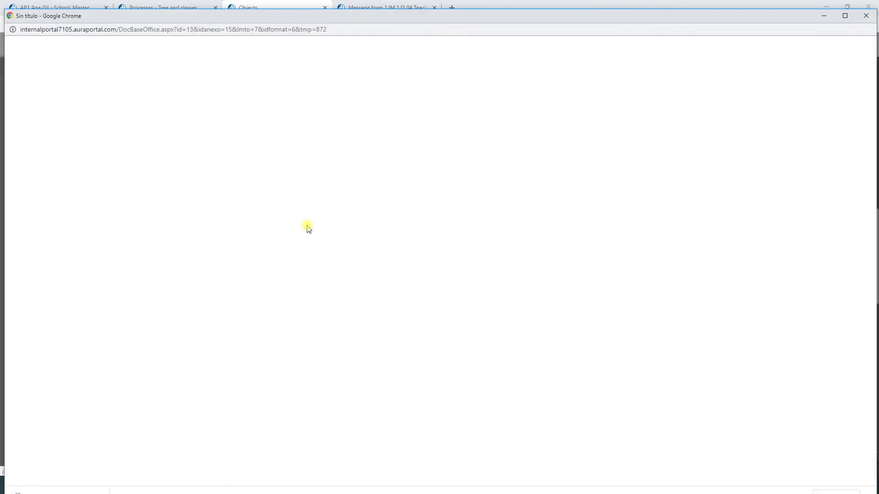
pyautogui.moveTo(396, 9); pyautogui.dragTo(411, 164)
pyautogui.moveTo(421, 62); pyautogui.dragTo(422, 57)
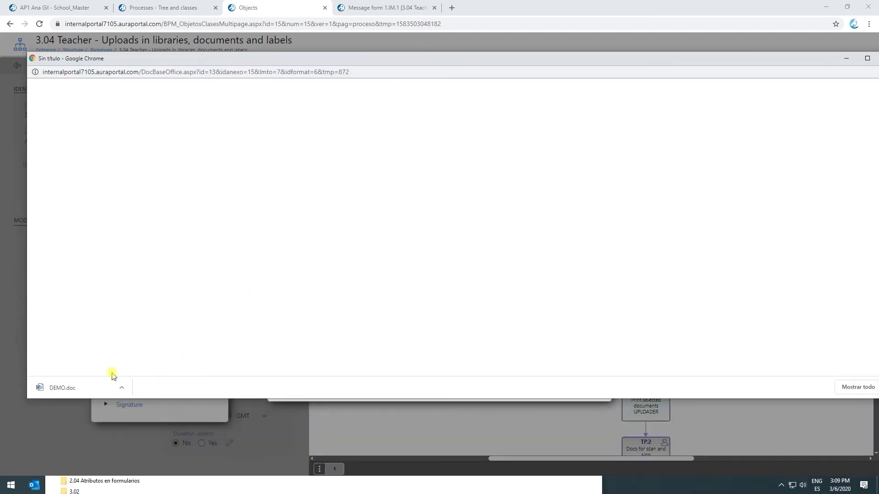
pyautogui.click(76, 388)
pyautogui.click(842, 62)
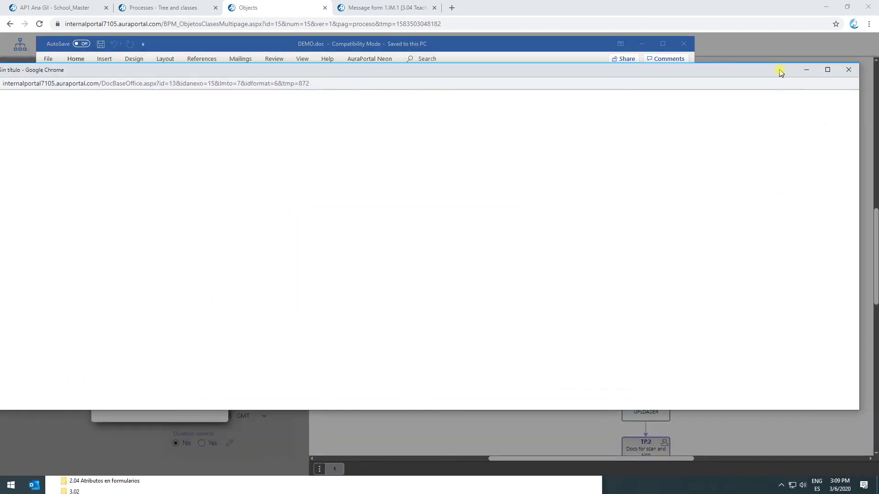
# Insert the _Base Reference and _Start Message ID fields into DEMO.doc, each on its own line
pyautogui.click(116, 73)
pyautogui.click(328, 206)
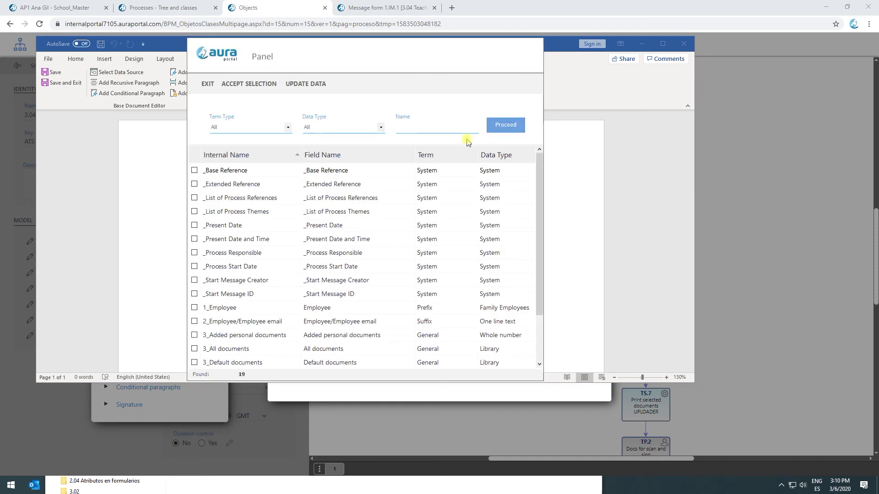
pyautogui.scroll(-2, 286, 298)
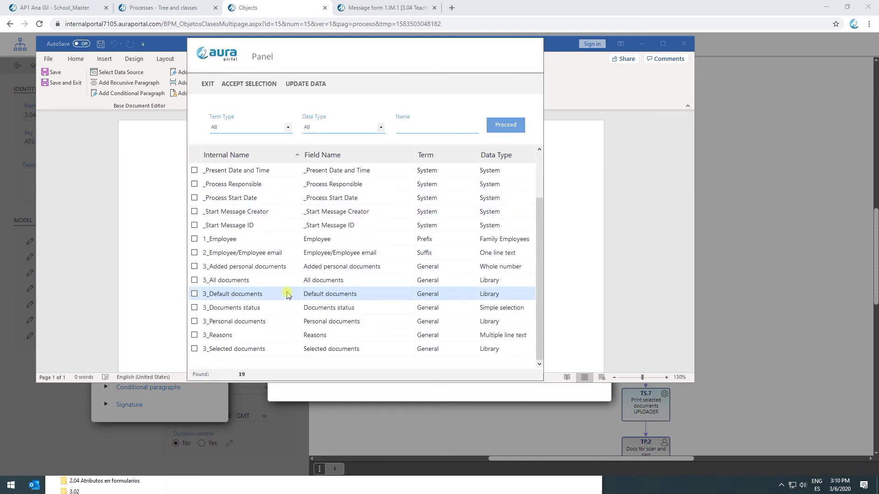
pyautogui.scroll(2, 252, 233)
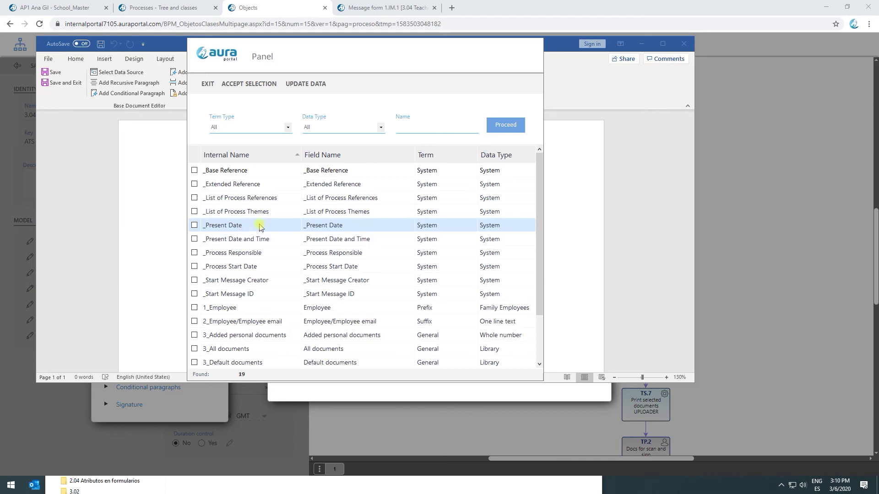
pyautogui.scroll(-2, 250, 232)
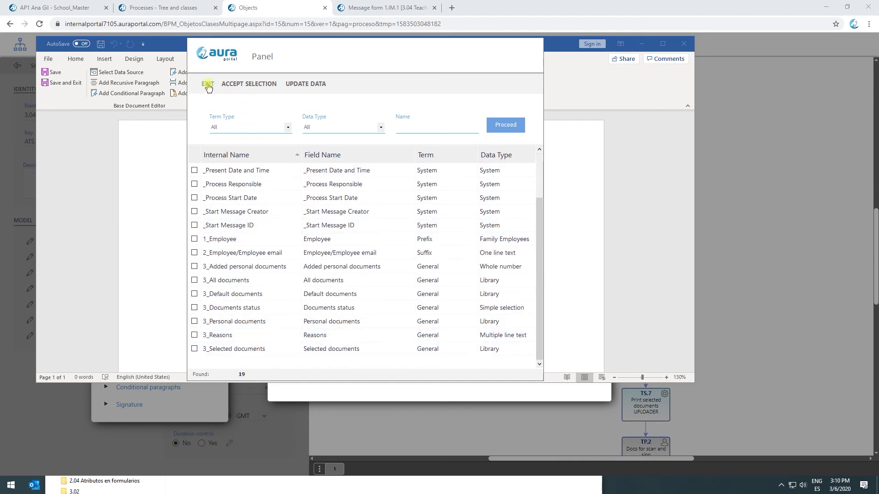
pyautogui.moveTo(539, 225); pyautogui.dragTo(554, 243)
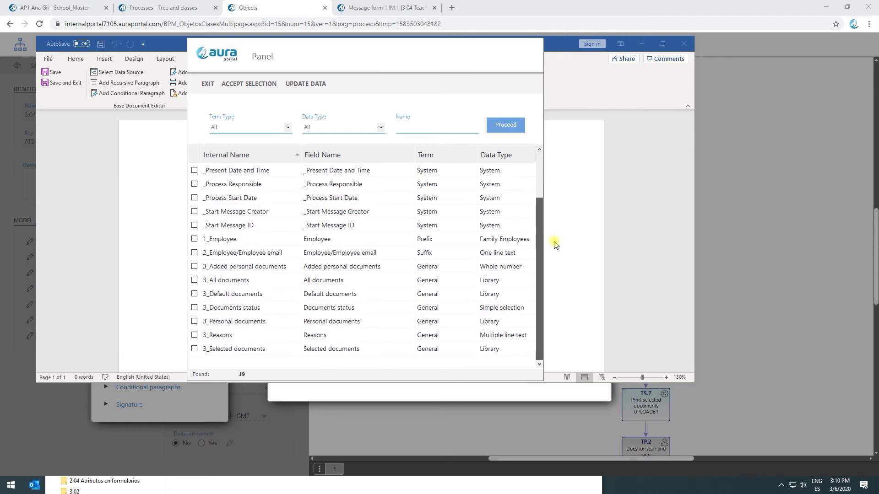
pyautogui.click(195, 225)
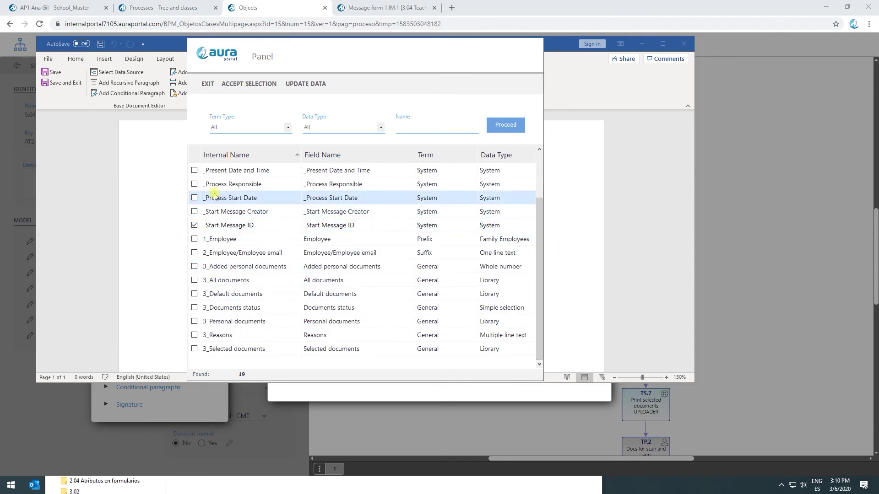
pyautogui.scroll(2, 194, 188)
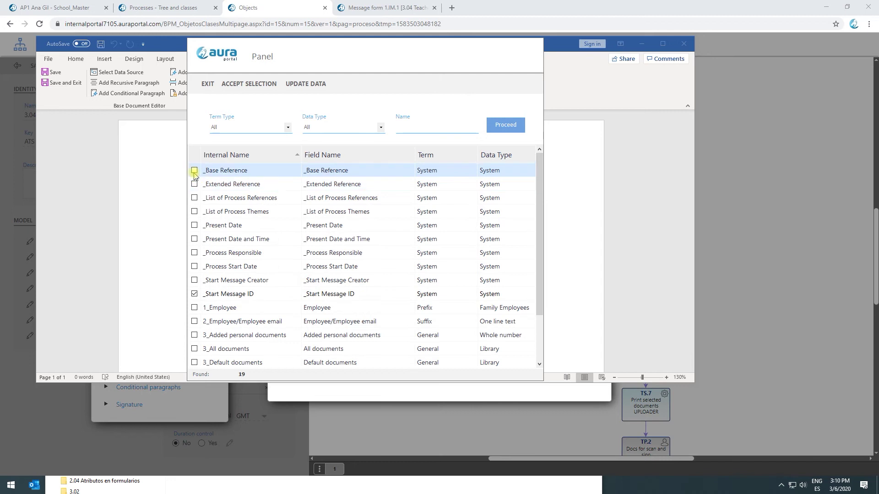
pyautogui.click(194, 171)
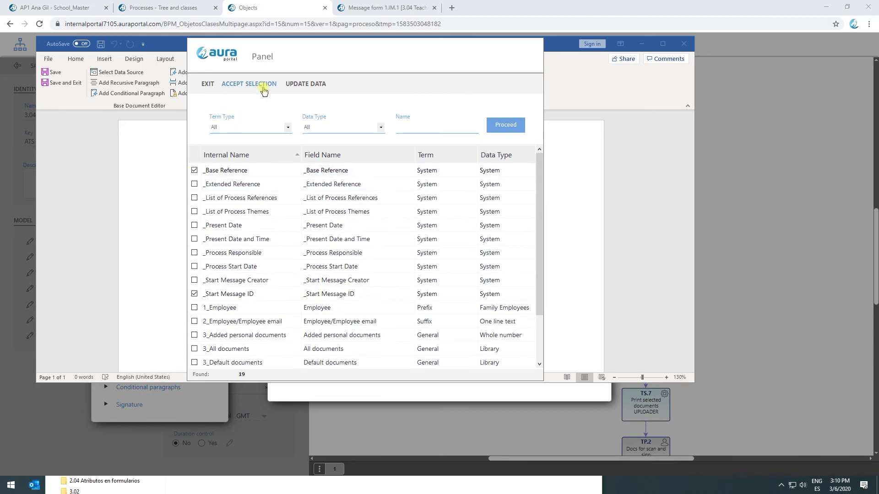
pyautogui.click(250, 85)
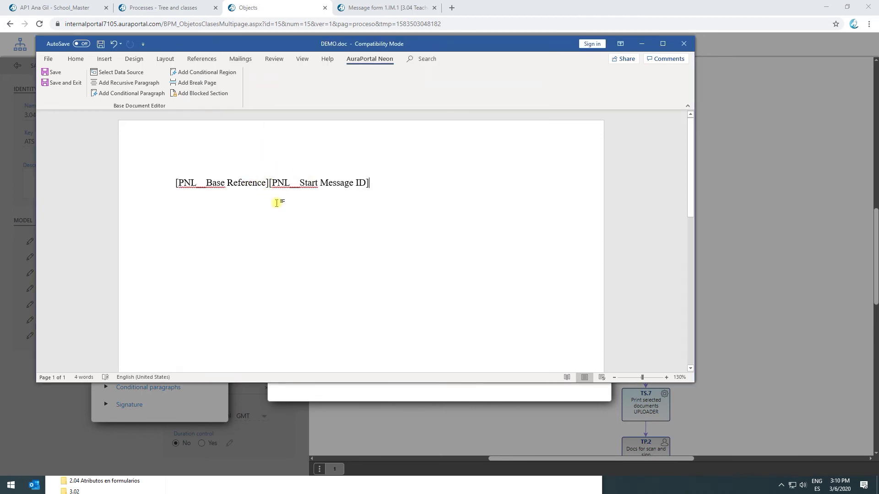
pyautogui.press('Return')
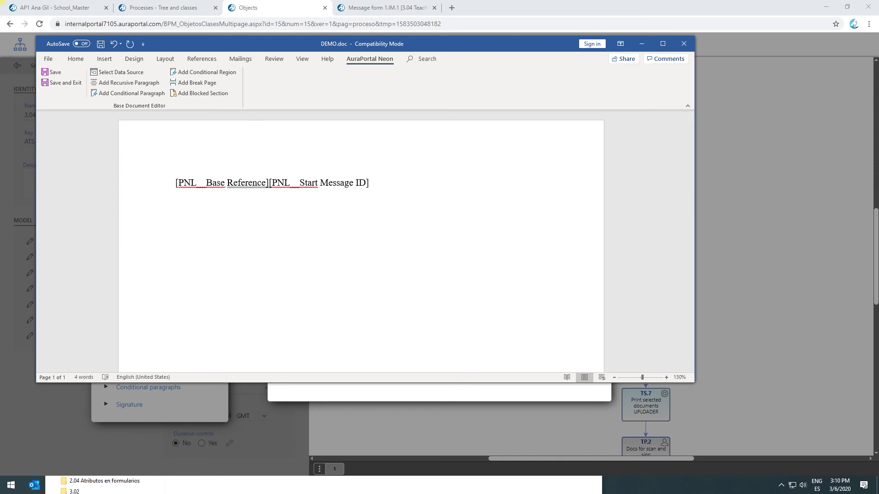
pyautogui.press('Return')
pyautogui.press('Return')
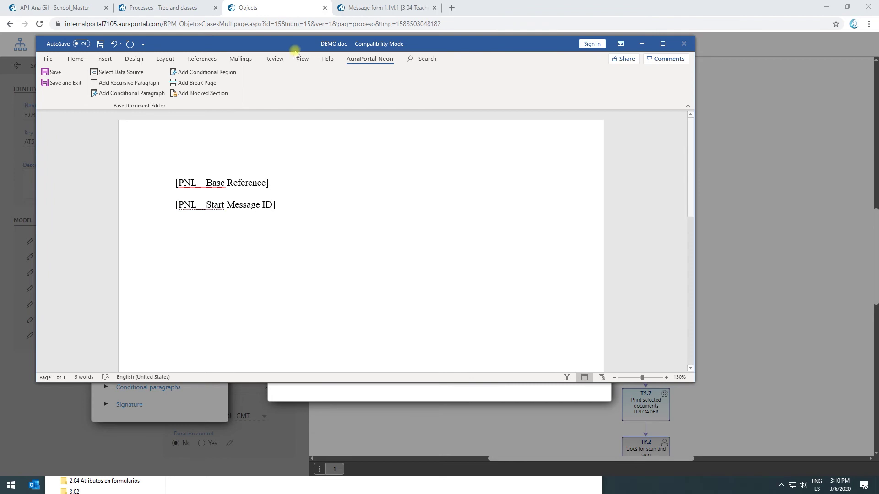
pyautogui.click(110, 86)
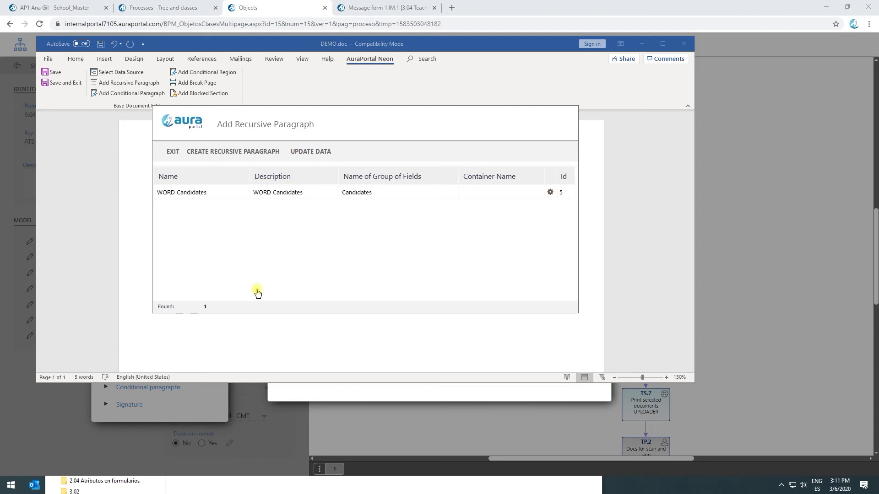
# Add a Candidates recursive paragraph with 3_Candidate name, 3_Contract end and 3_Contract start date-time fields
pyautogui.doubleClick(218, 192)
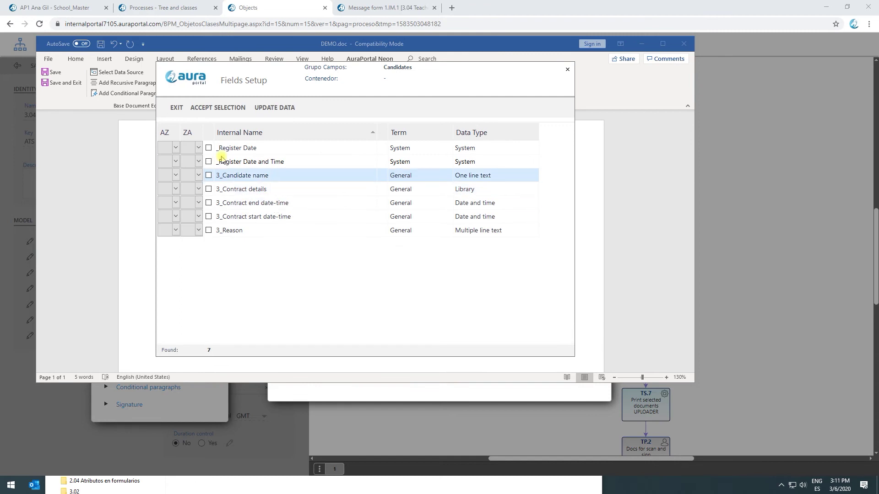
pyautogui.click(209, 176)
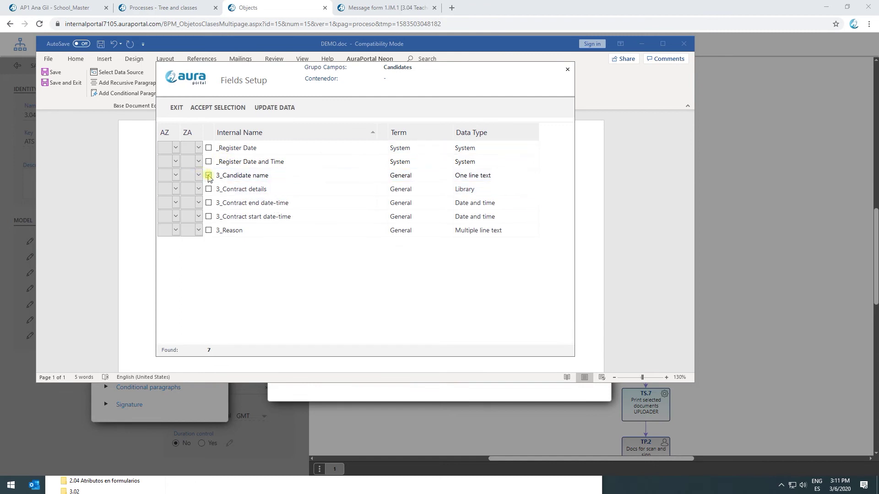
pyautogui.click(208, 203)
pyautogui.click(208, 216)
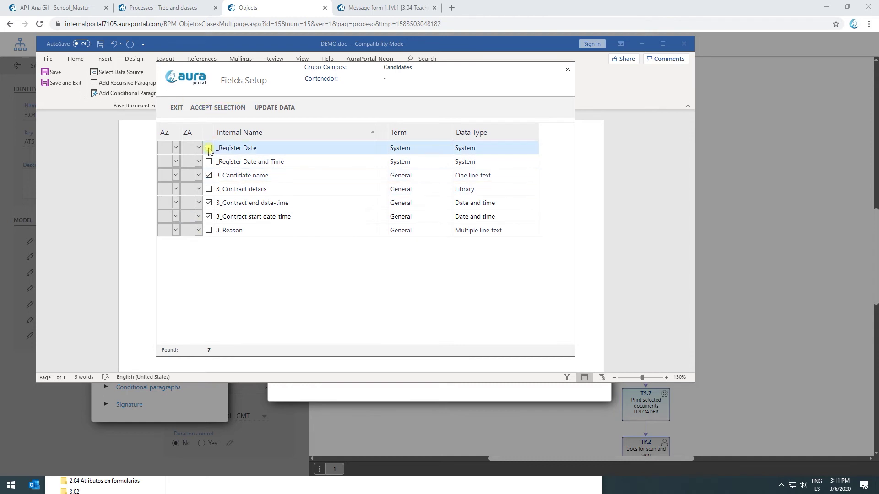
pyautogui.click(206, 109)
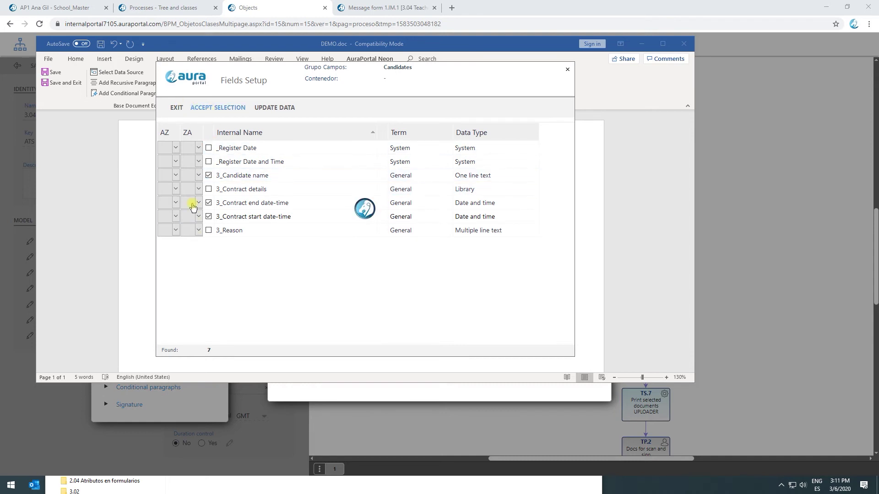
# Put each recursive paragraph field tag on its own line and move Word aside
pyautogui.click(316, 249)
pyautogui.press('Return')
pyautogui.click(344, 261)
pyautogui.press('Return')
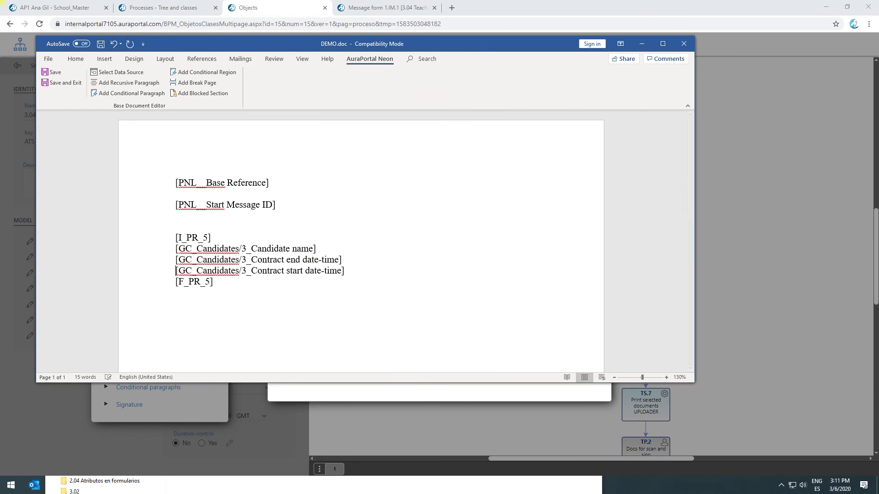
pyautogui.moveTo(321, 286); pyautogui.dragTo(202, 226)
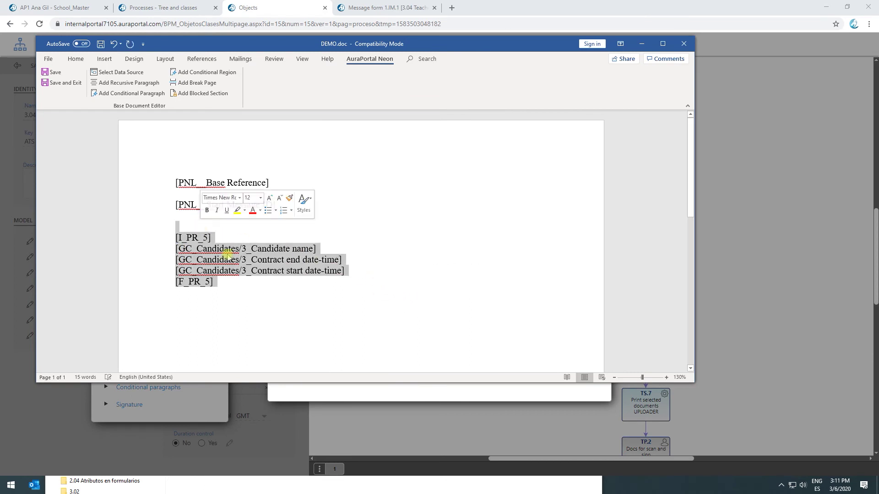
pyautogui.click(252, 225)
pyautogui.moveTo(175, 46); pyautogui.dragTo(567, 117)
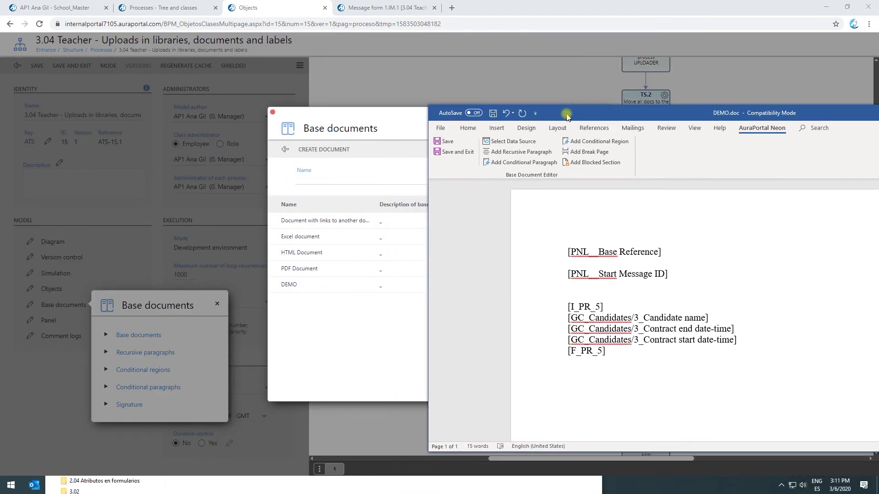
# Set DEMO's automatic destination to the Candidates group's Contract details panel field
pyautogui.click(312, 293)
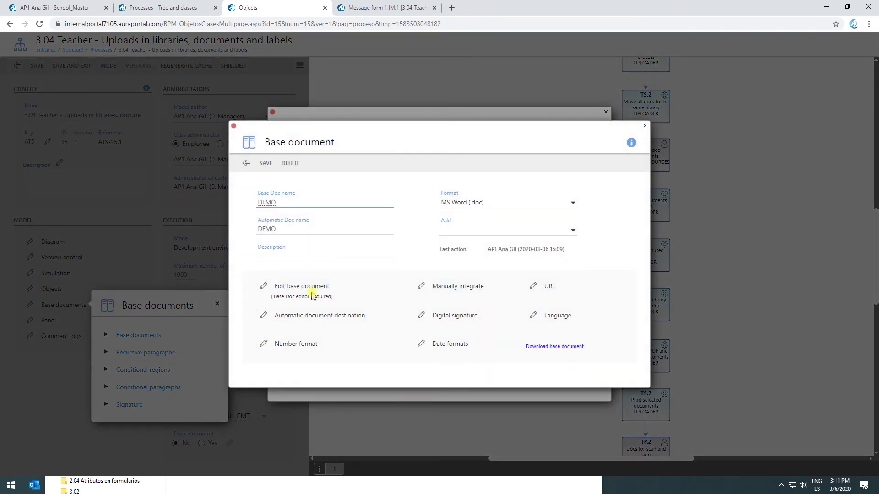
pyautogui.click(282, 317)
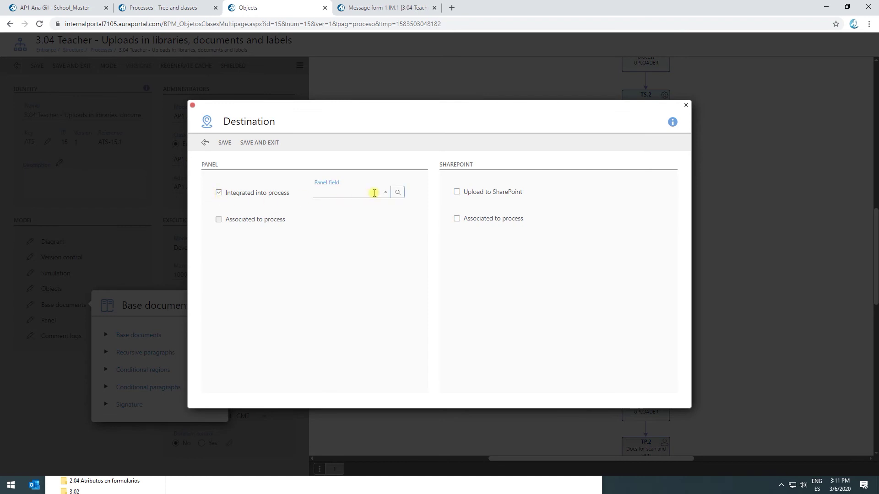
pyautogui.click(398, 193)
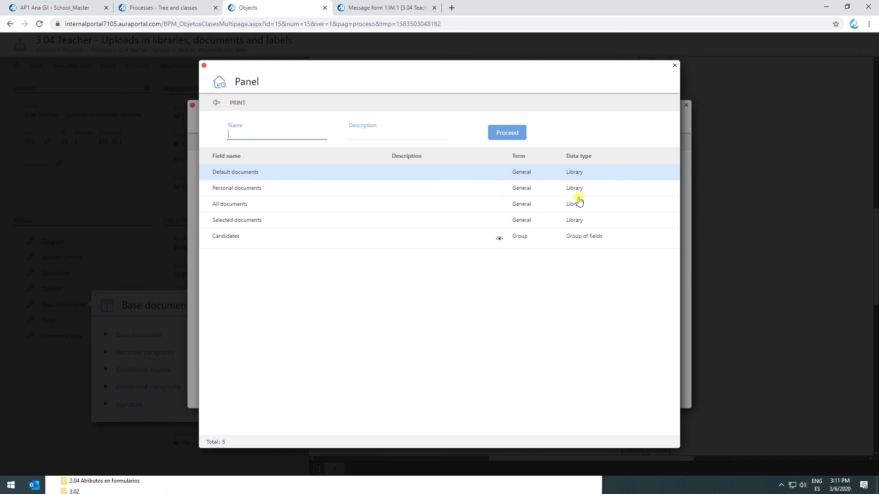
pyautogui.click(499, 239)
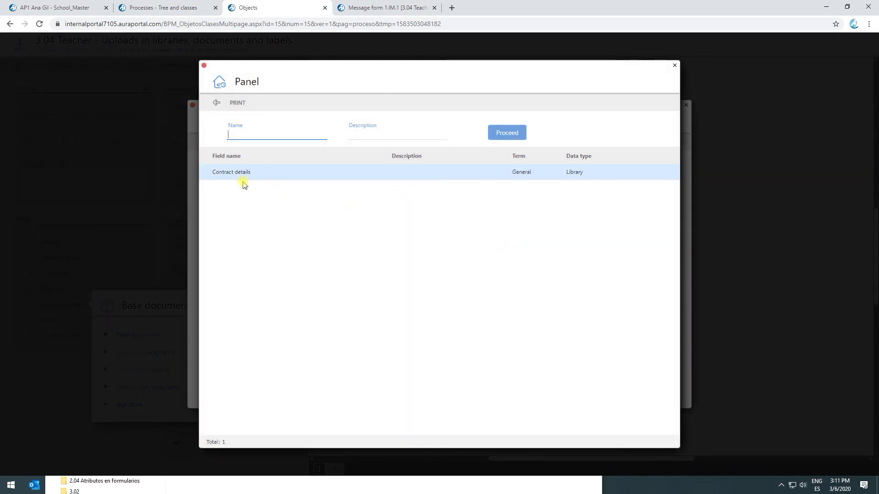
pyautogui.click(233, 179)
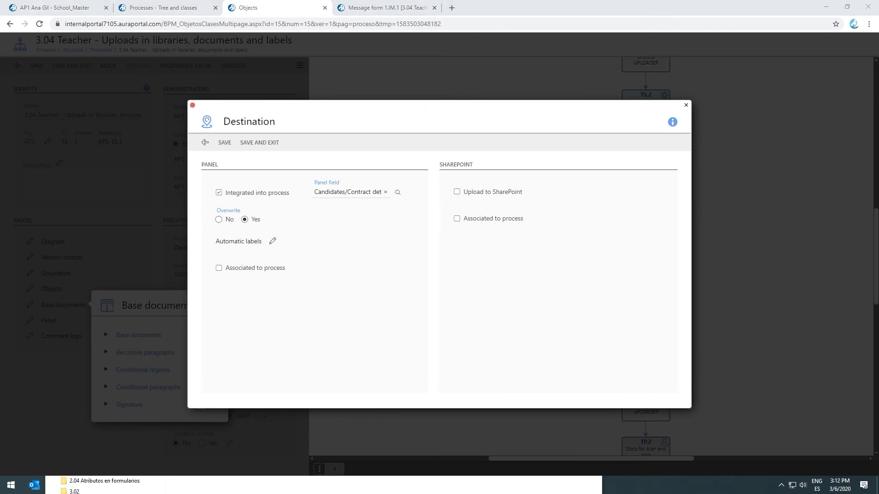
# Close DEMO.doc in Word, choosing not to save the changes
pyautogui.moveTo(625, 353); pyautogui.dragTo(568, 295)
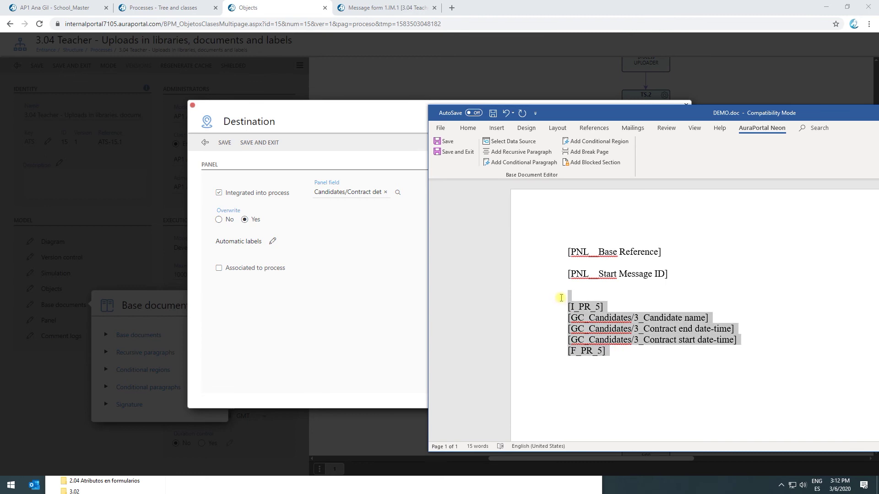
pyautogui.moveTo(655, 123); pyautogui.dragTo(406, 79)
pyautogui.click(367, 243)
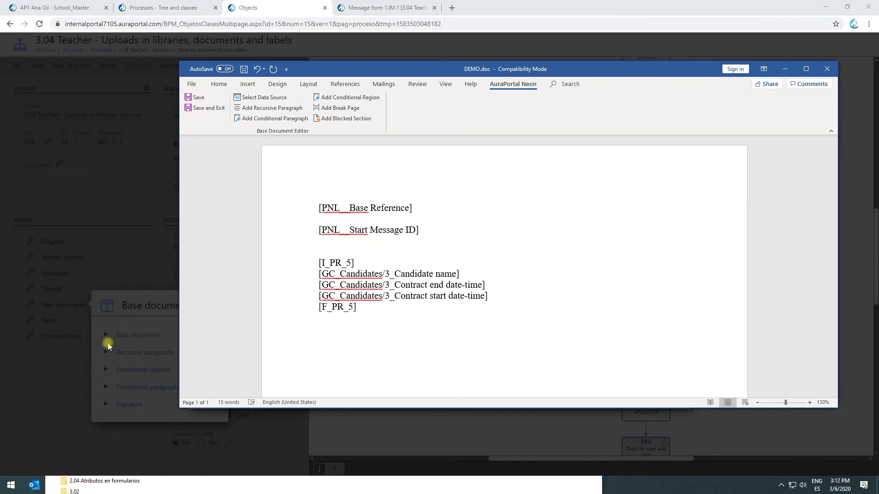
pyautogui.moveTo(111, 347); pyautogui.dragTo(350, 263)
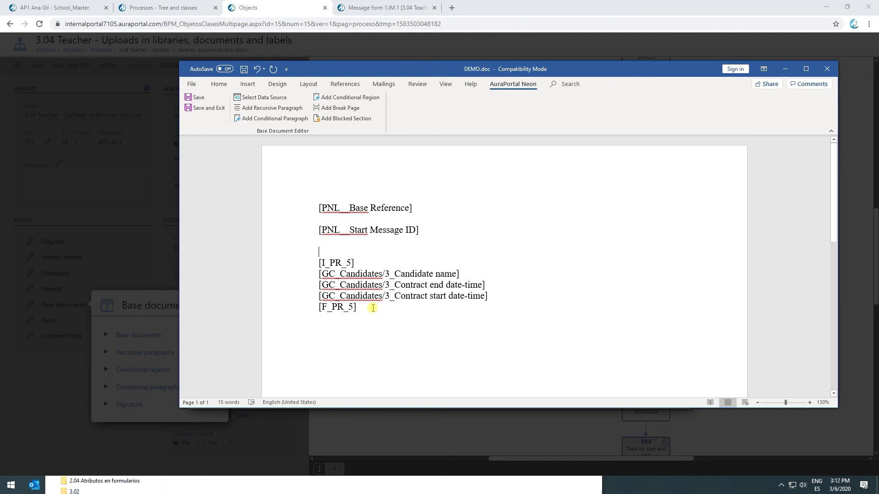
pyautogui.click(826, 68)
pyautogui.click(469, 273)
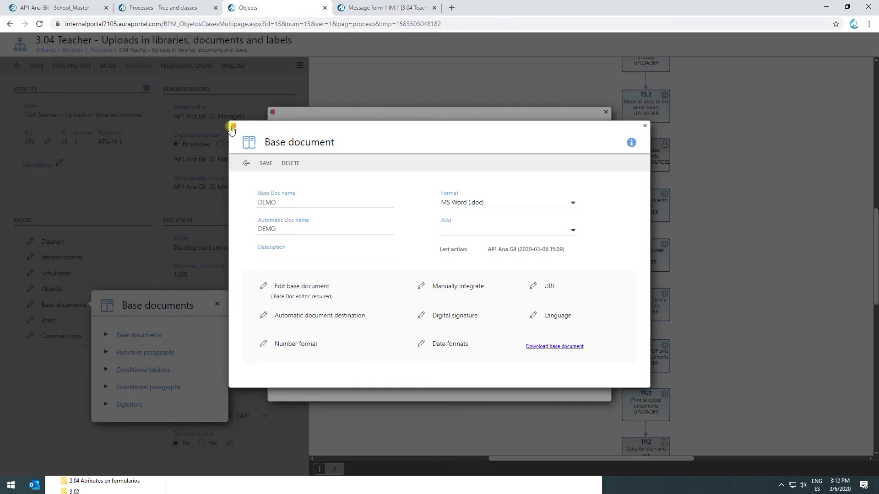
# Close the Destination and Base document dialogs and open the actions of the Create contract details button on form 1.IM.1
pyautogui.click(227, 112)
pyautogui.click(171, 372)
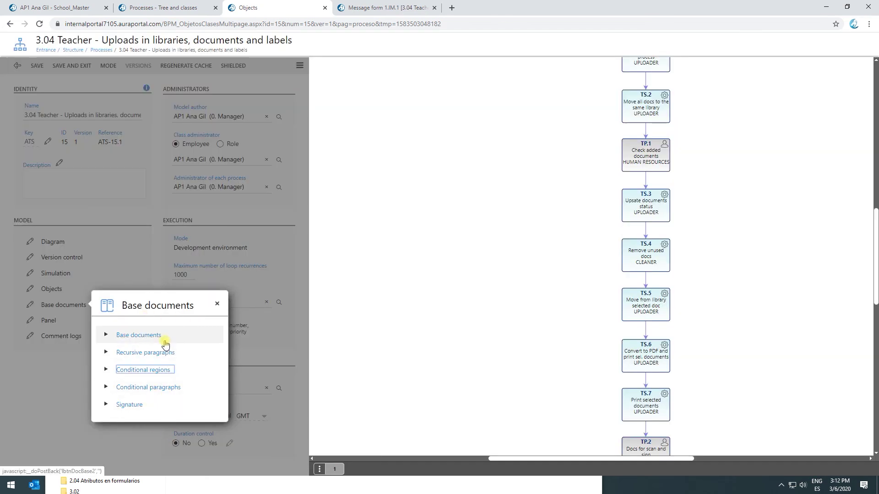
pyautogui.click(152, 342)
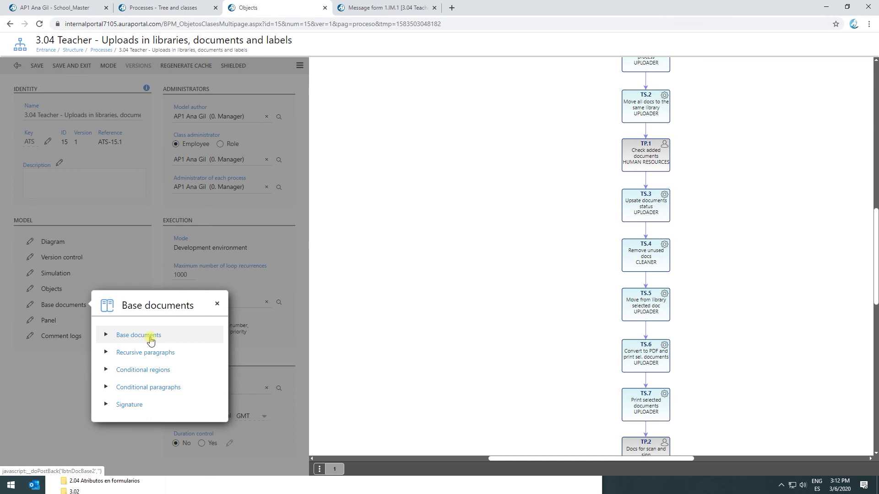
pyautogui.click(388, 11)
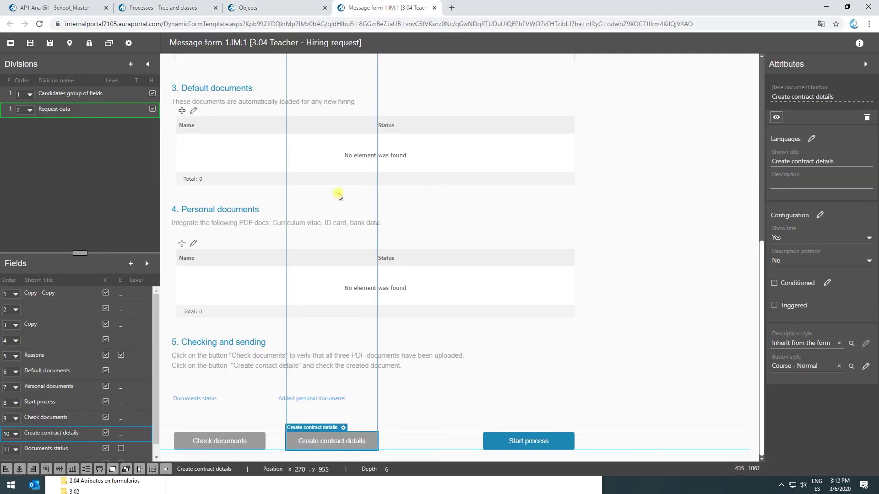
pyautogui.click(343, 428)
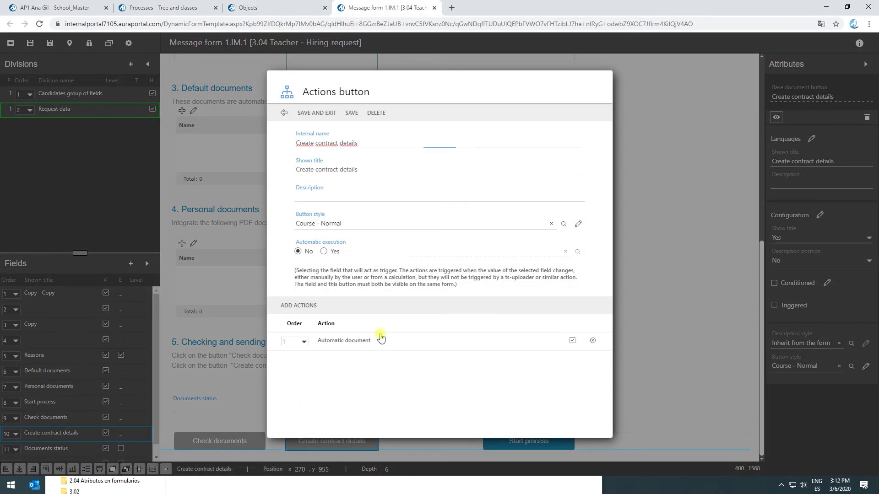
pyautogui.click(338, 345)
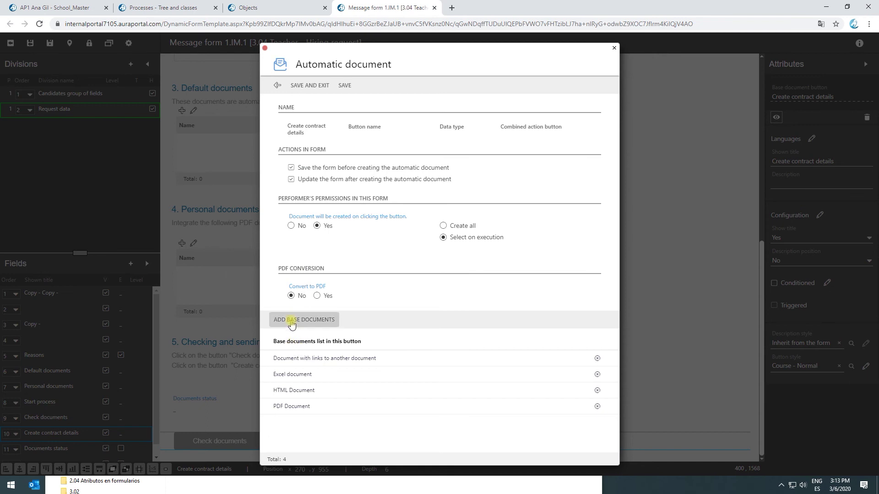
pyautogui.click(291, 325)
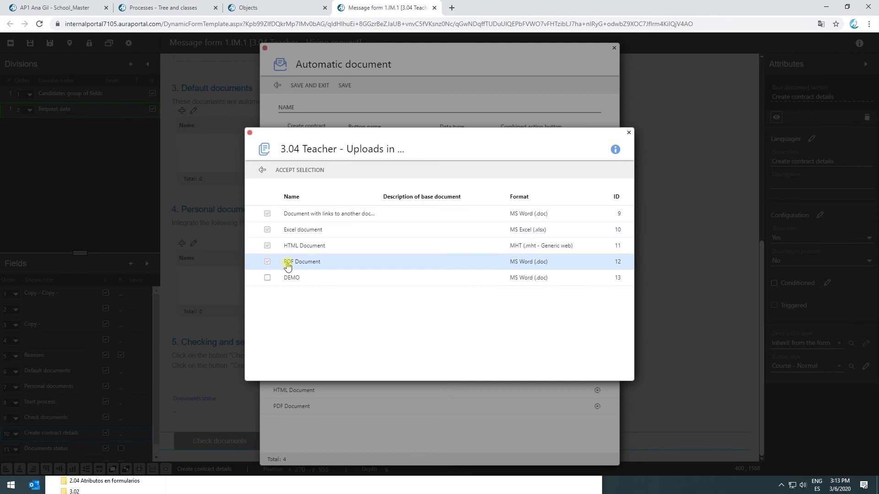
pyautogui.click(261, 169)
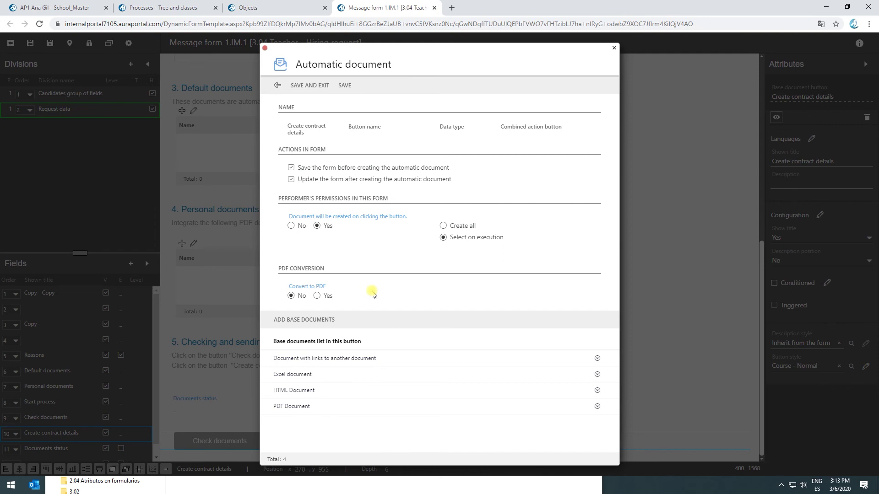
pyautogui.moveTo(381, 219); pyautogui.dragTo(371, 197)
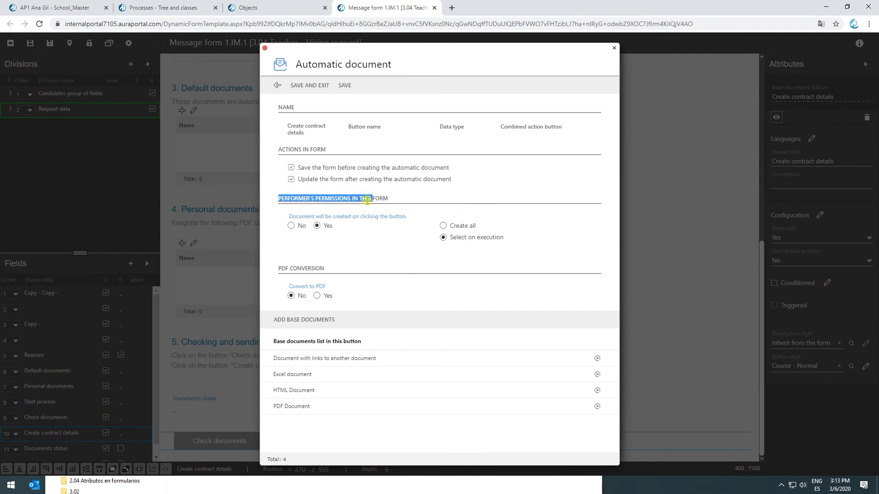
pyautogui.click(368, 212)
pyautogui.click(443, 226)
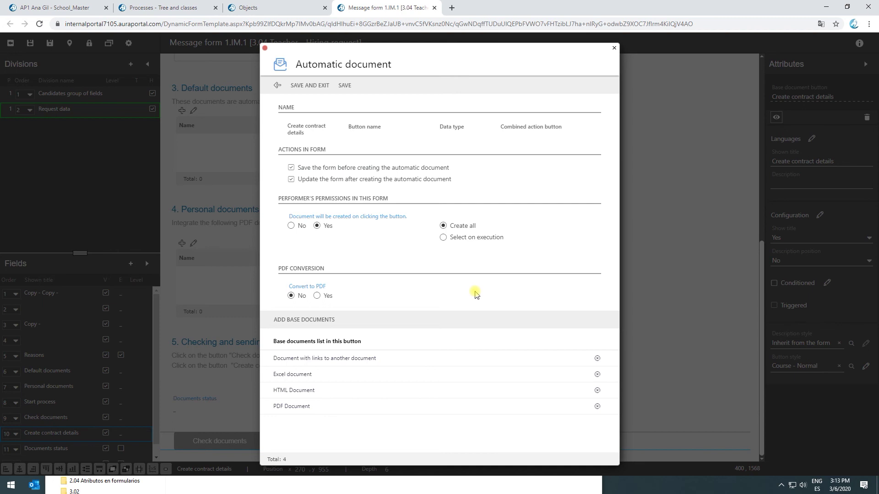
pyautogui.click(444, 238)
pyautogui.click(298, 372)
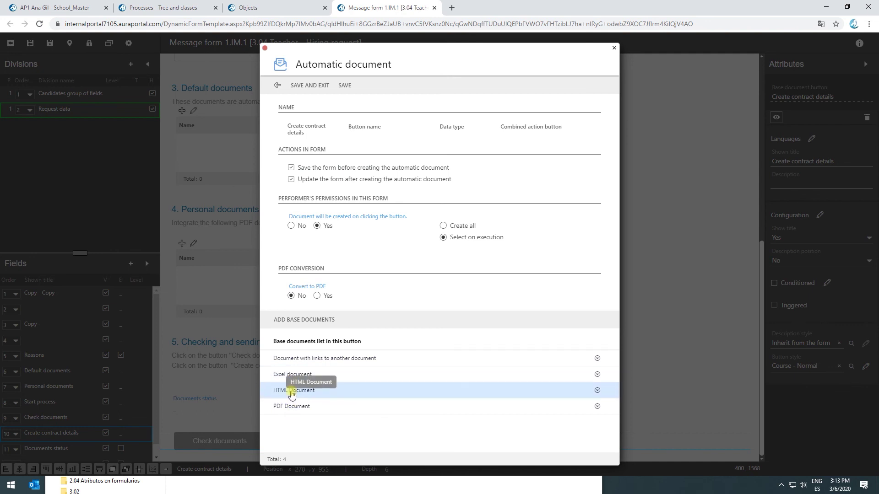
pyautogui.click(277, 86)
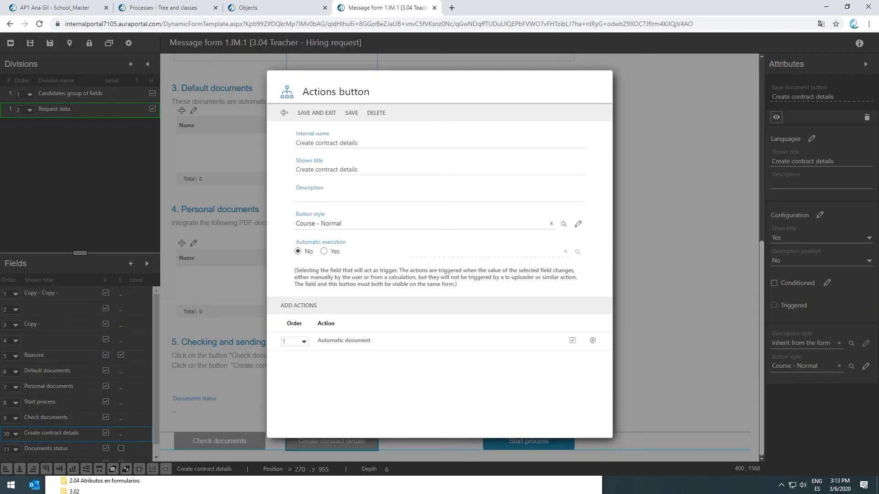
# Close the message form and return to My tasks to review the 3.04 Teacher start form
pyautogui.click(433, 8)
pyautogui.click(193, 8)
pyautogui.click(76, 4)
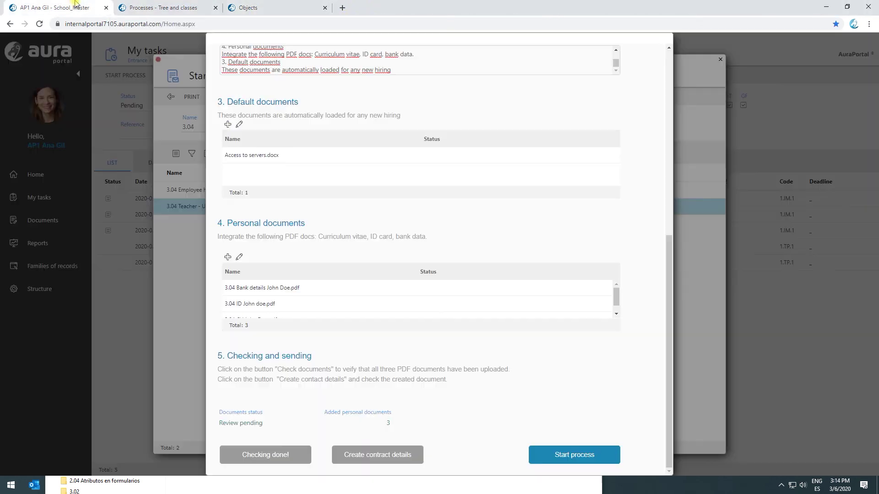
pyautogui.scroll(3, 258, 226)
pyautogui.scroll(1, 276, 204)
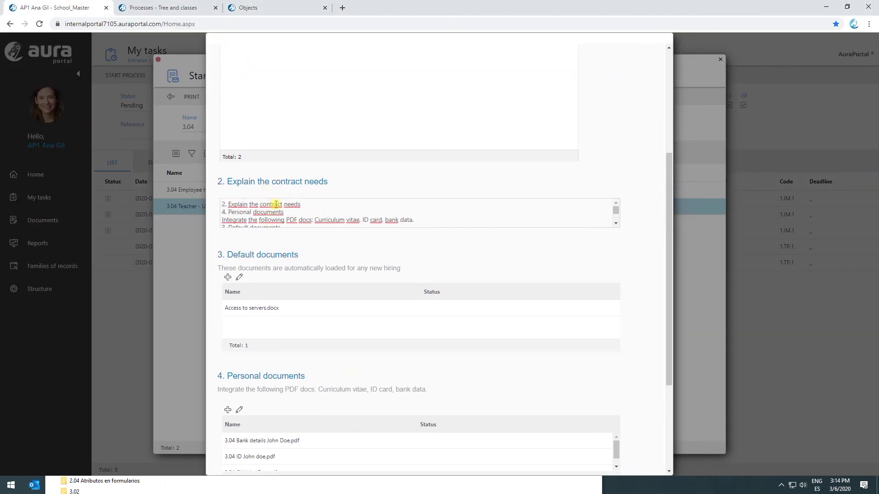
pyautogui.scroll(5, 384, 142)
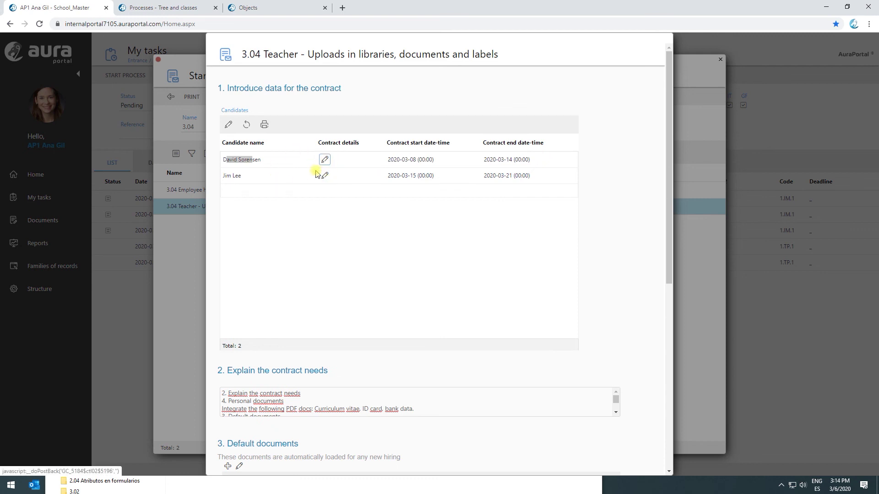
pyautogui.scroll(-5, 333, 254)
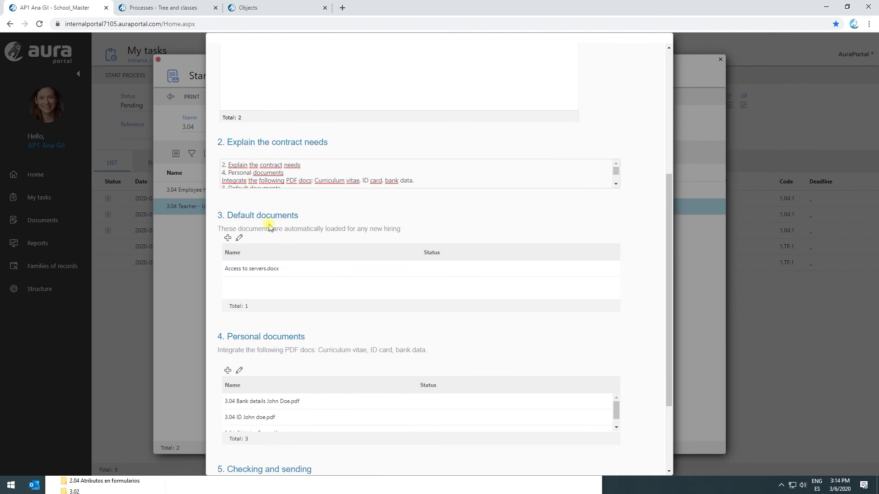
pyautogui.scroll(-3, 249, 271)
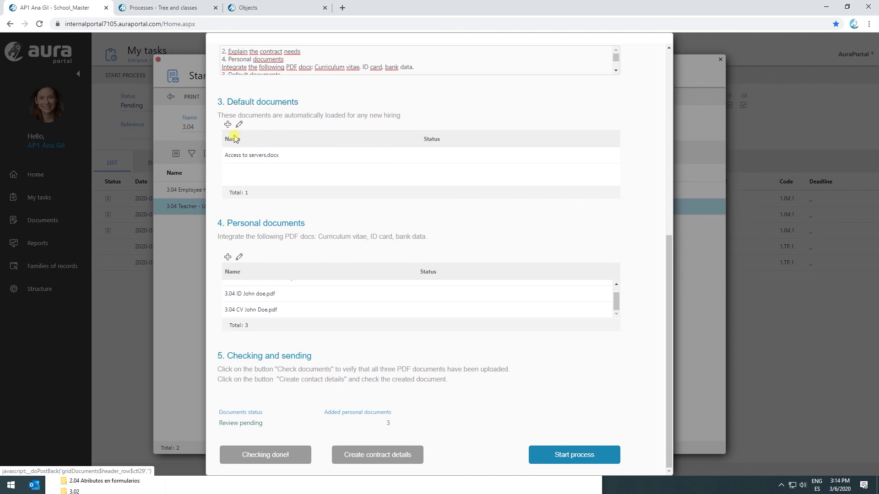
# Open and close the Default documents upload without adding files, then start the 3.04 Teacher process
pyautogui.moveTo(268, 118); pyautogui.dragTo(346, 120)
pyautogui.click(346, 116)
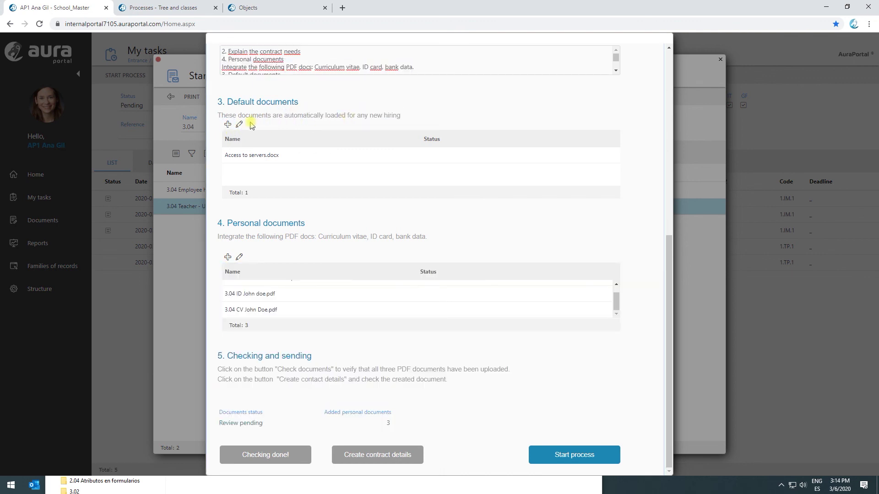
pyautogui.click(228, 124)
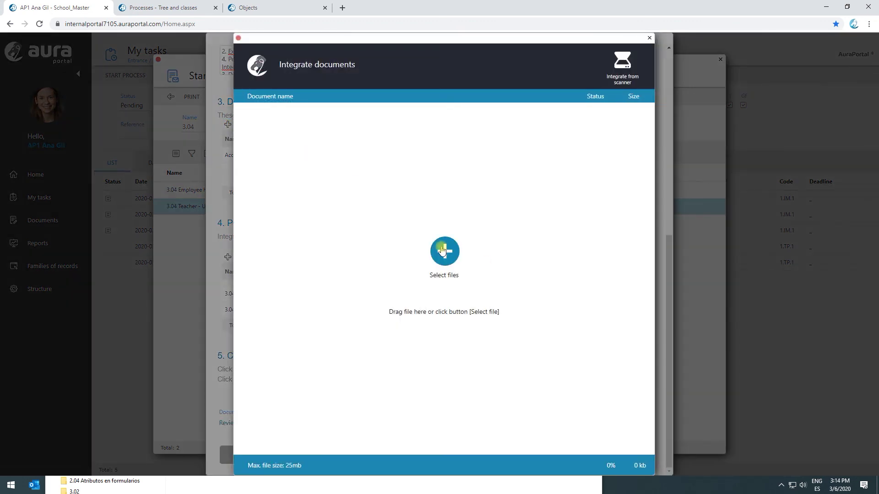
pyautogui.click(649, 38)
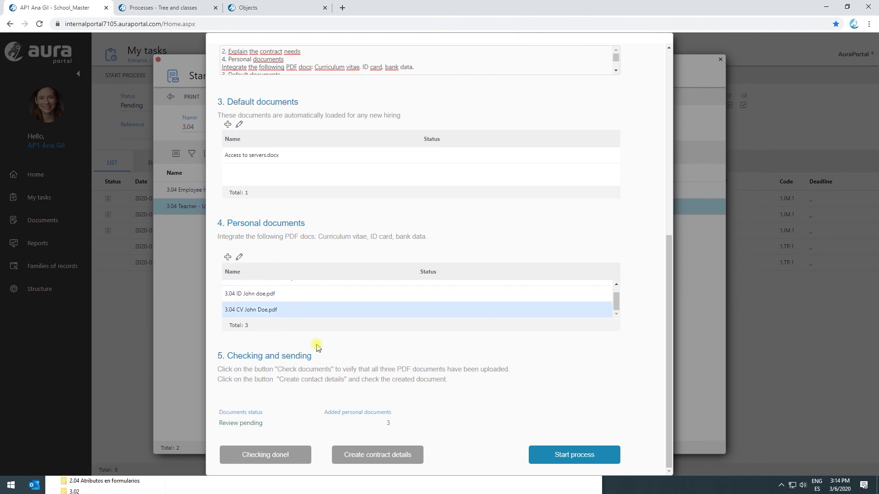
pyautogui.click(575, 456)
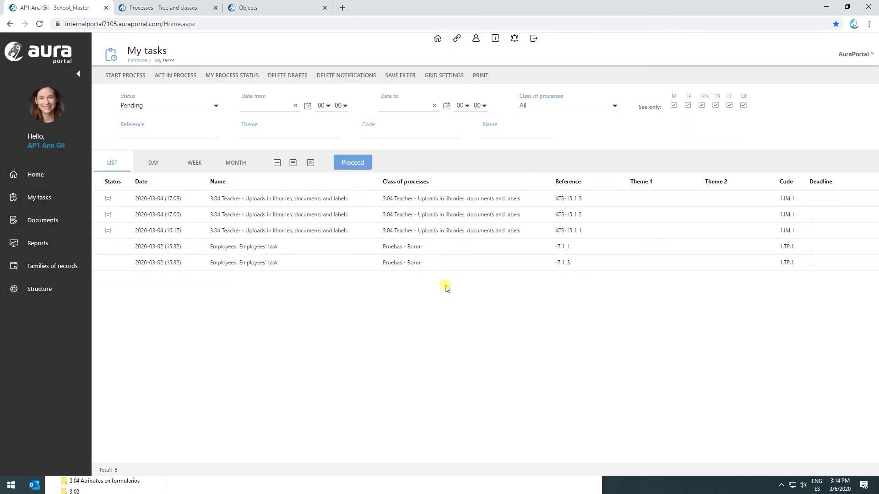
# Filter execution monitoring by '3.0', open execution ATS-15.1_4's diagram and its TP.1 task
pyautogui.click(42, 251)
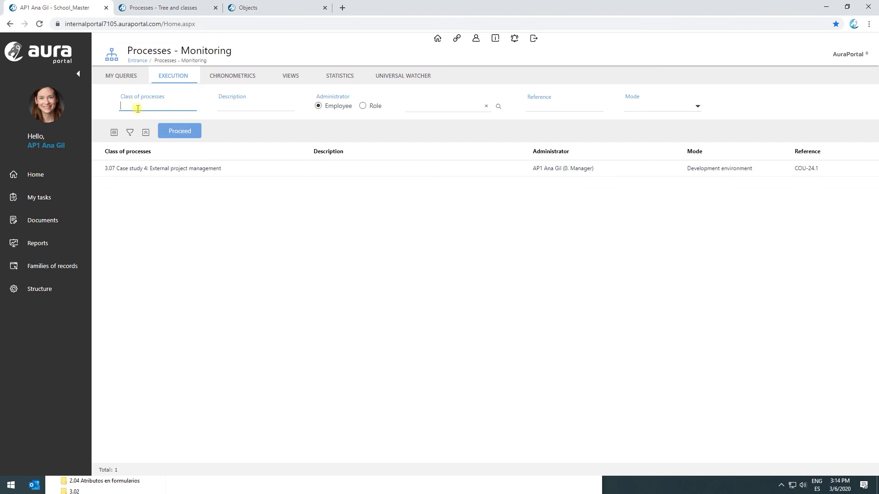
pyautogui.write('3.04')
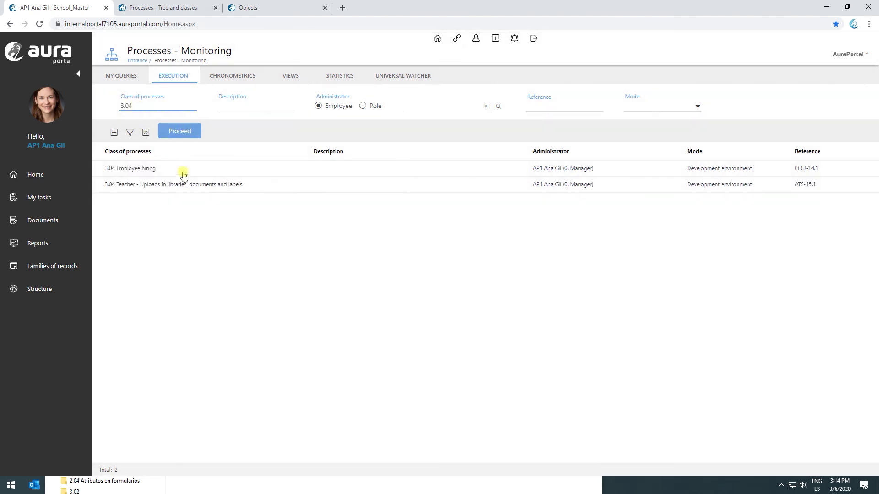
pyautogui.click(193, 188)
pyautogui.click(84, 124)
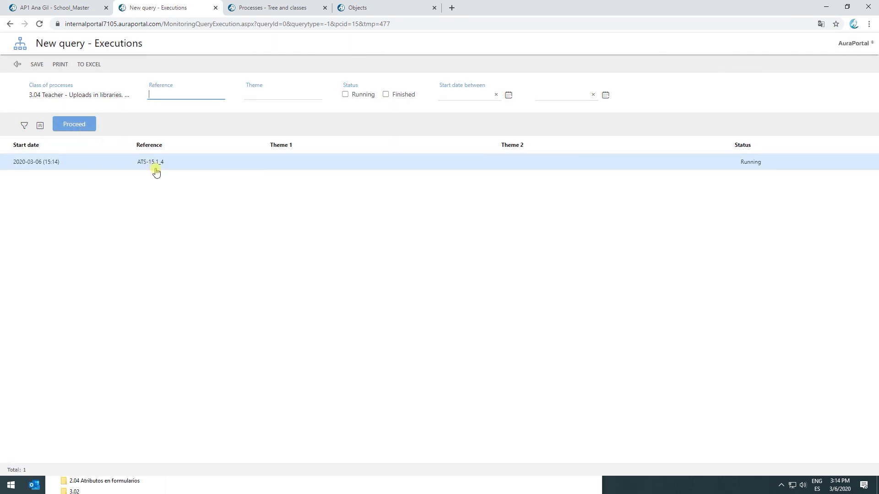
pyautogui.click(156, 171)
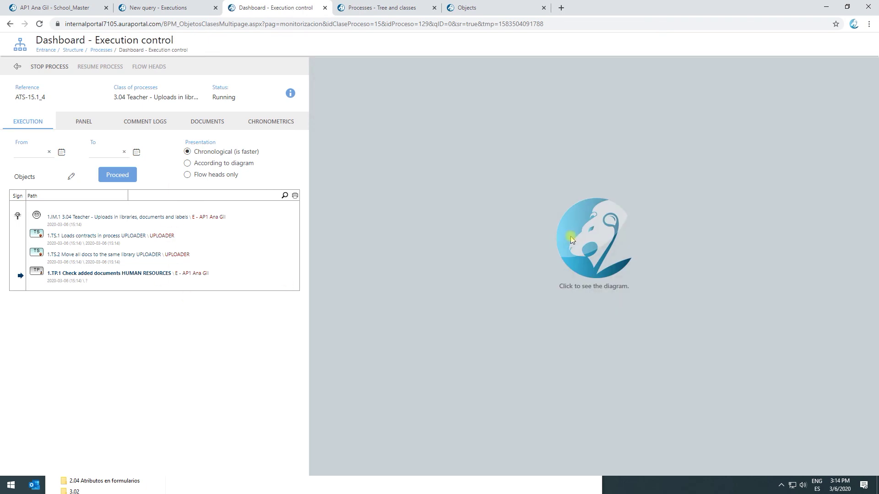
pyautogui.click(571, 239)
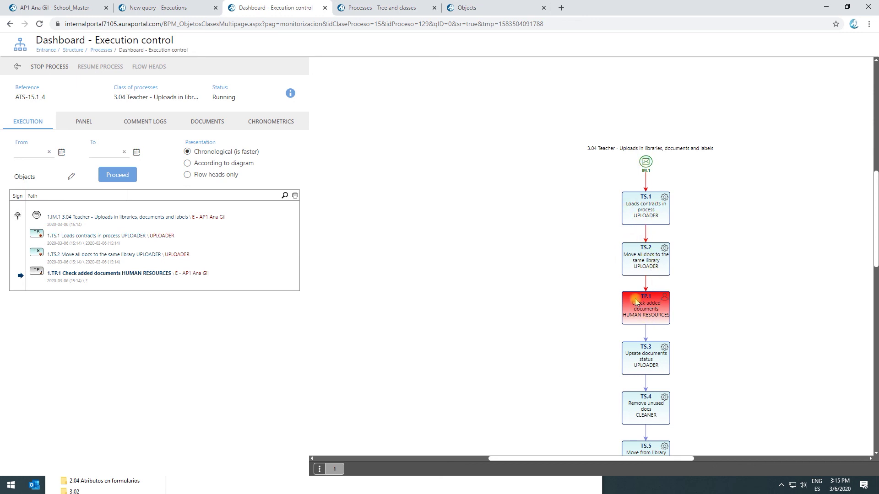
pyautogui.click(37, 274)
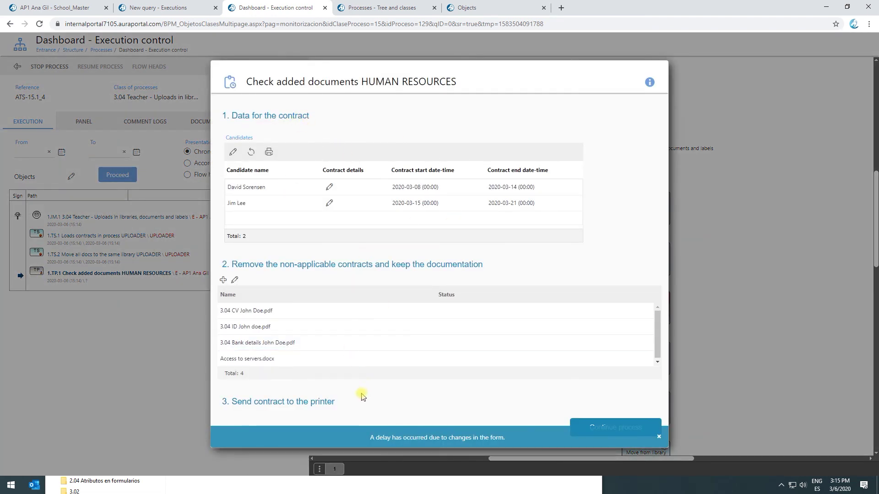
# Dismiss the form delay notice and open section 2's Documents list of four attached files
pyautogui.click(660, 435)
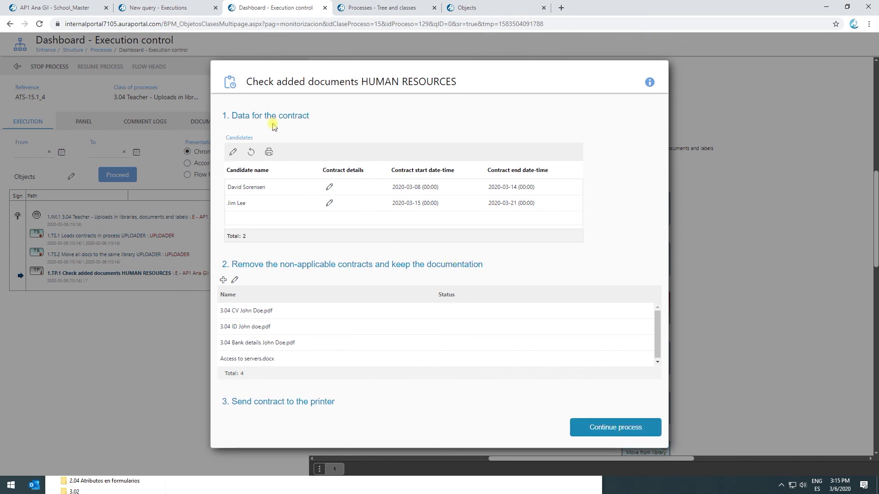
pyautogui.moveTo(242, 117); pyautogui.dragTo(308, 116)
pyautogui.click(305, 137)
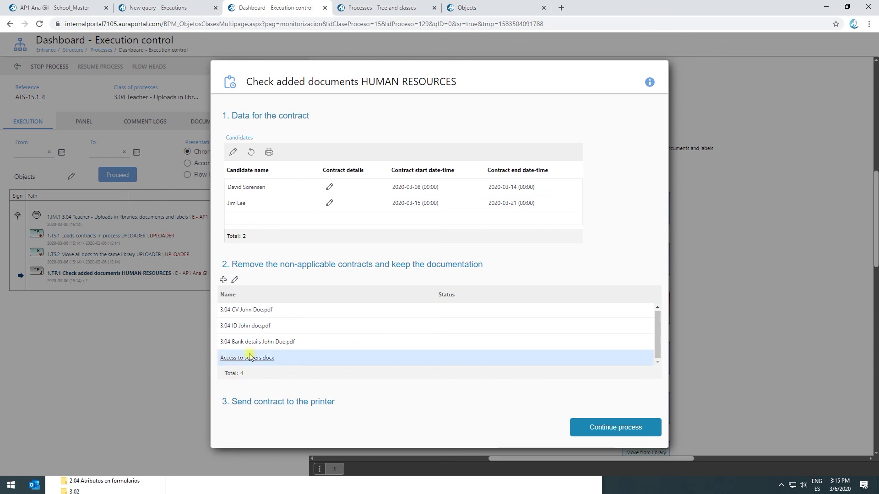
pyautogui.click(234, 279)
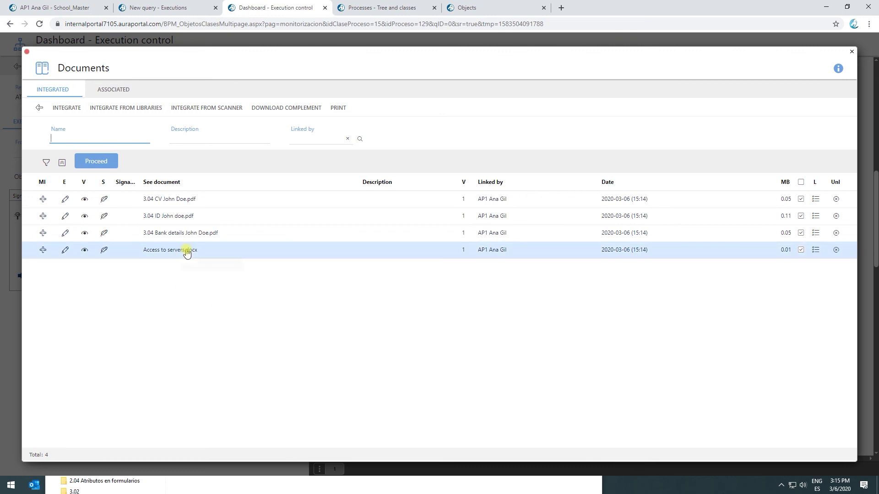
# Unlink the bank details and CV PDFs, link the ID PDF and Access to servers.docx, then go back
pyautogui.click(800, 234)
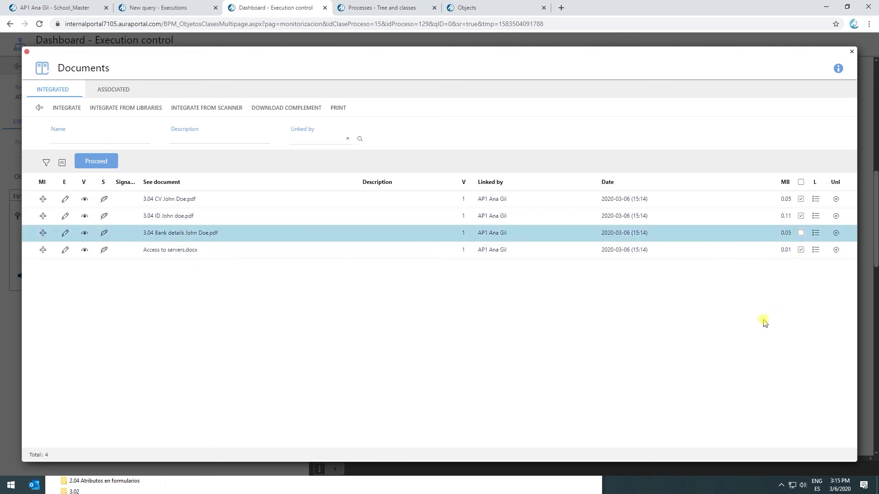
pyautogui.click(801, 200)
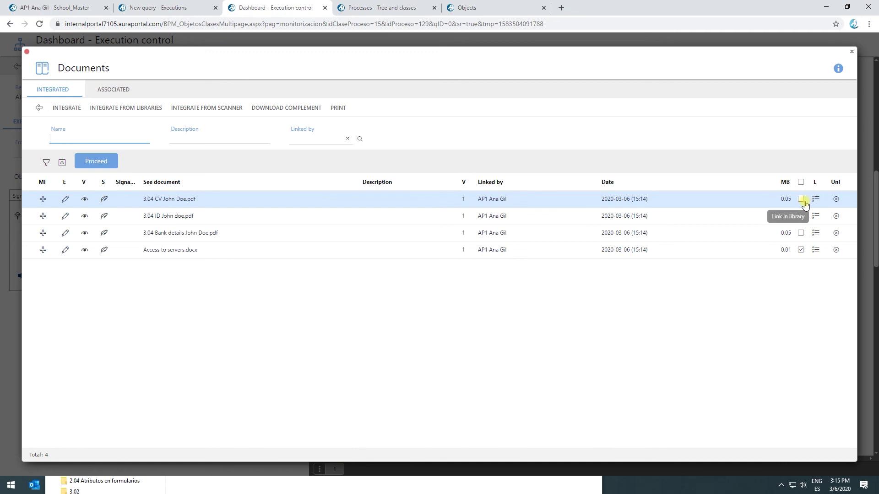
pyautogui.click(802, 217)
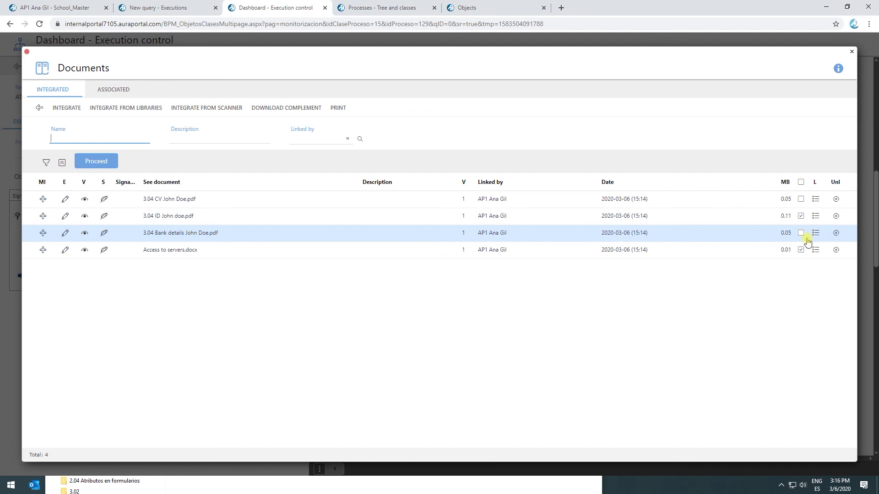
pyautogui.click(801, 217)
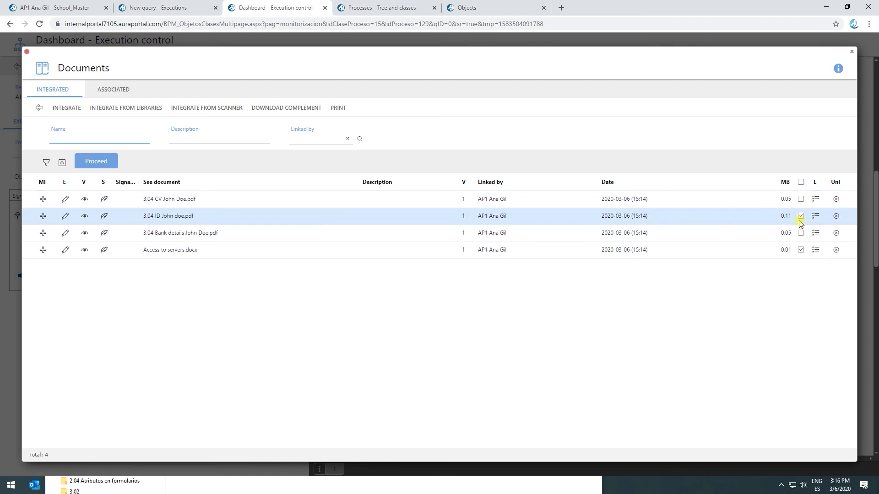
pyautogui.click(801, 249)
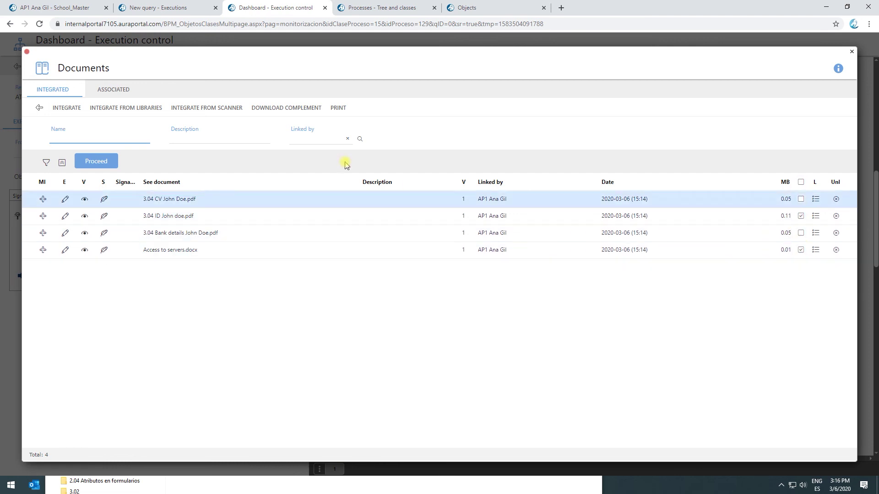
pyautogui.click(120, 133)
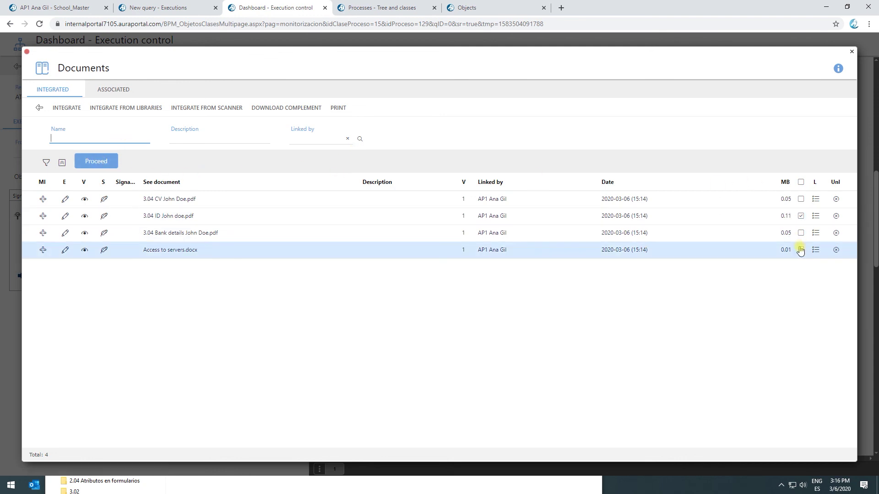
pyautogui.click(40, 108)
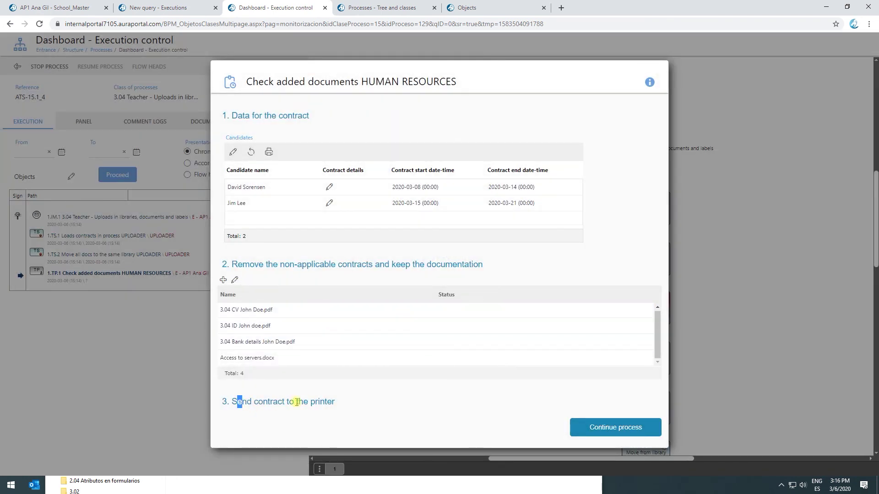
# Continue the Check added documents task, close its form, and scroll through the ATS-15.1_4 process diagram
pyautogui.moveTo(353, 403); pyautogui.dragTo(249, 406)
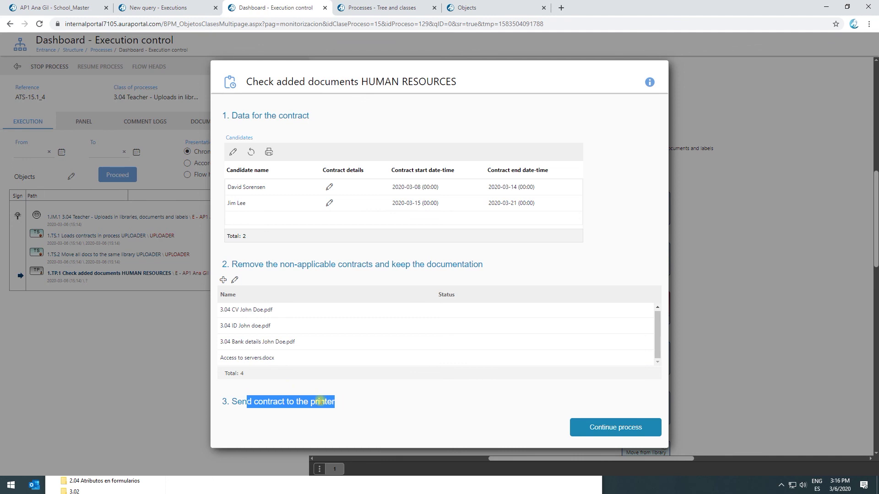
pyautogui.click(601, 428)
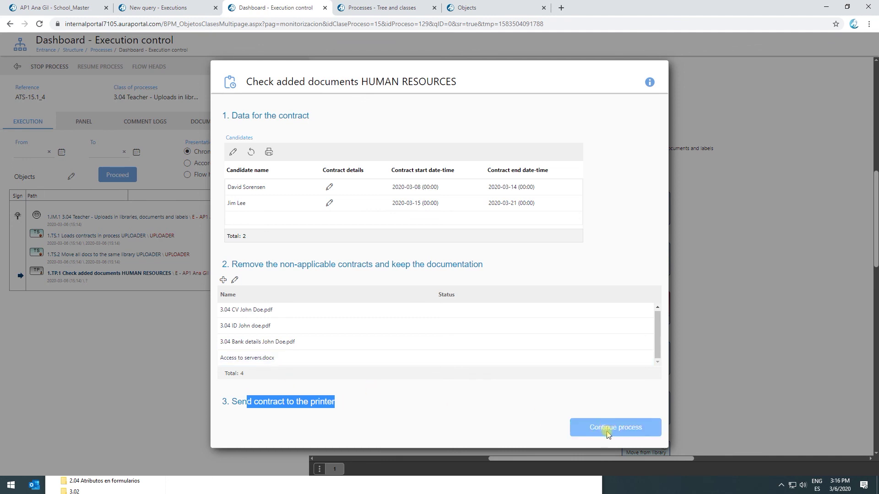
pyautogui.click(347, 108)
pyautogui.scroll(-3, 636, 316)
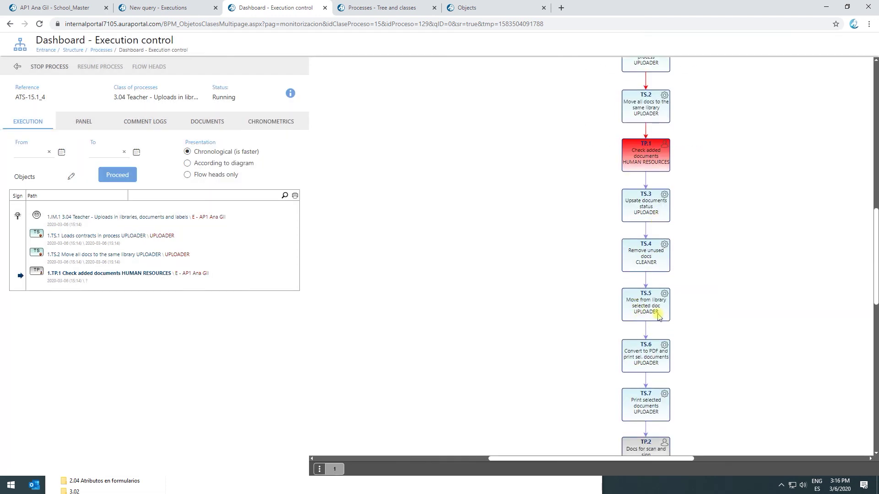
pyautogui.scroll(-3, 657, 377)
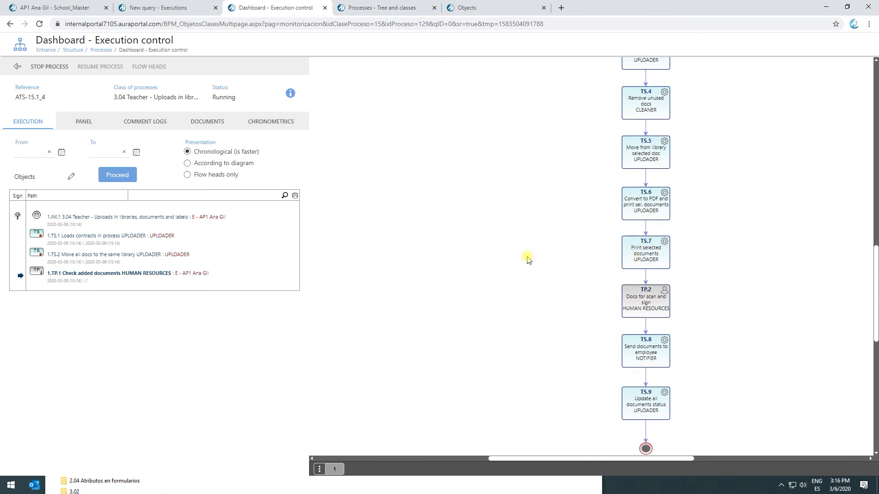
pyautogui.scroll(3, 539, 228)
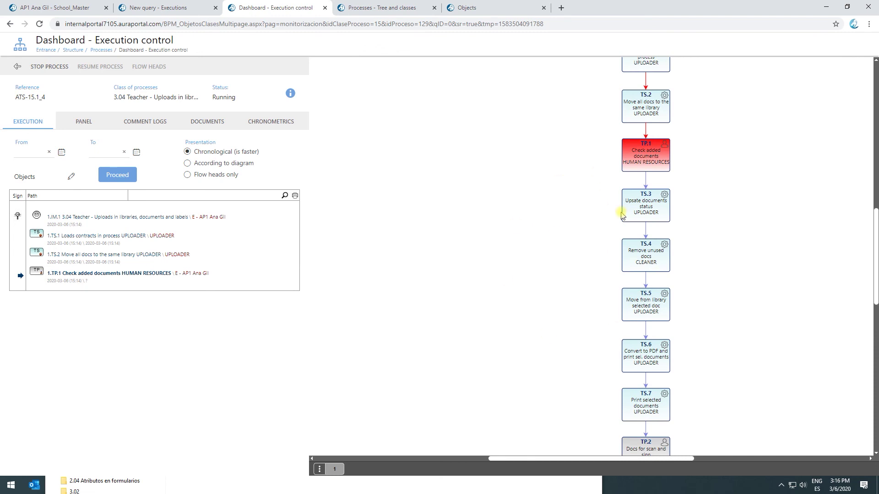
pyautogui.scroll(2, 595, 158)
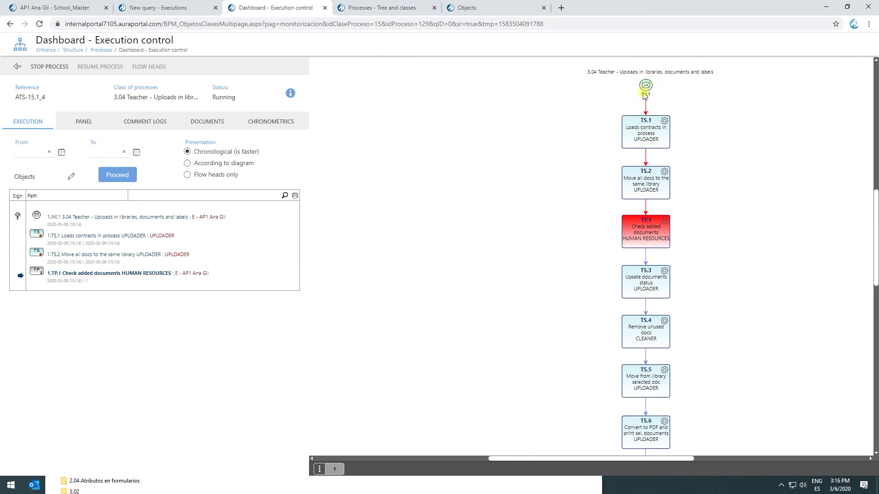